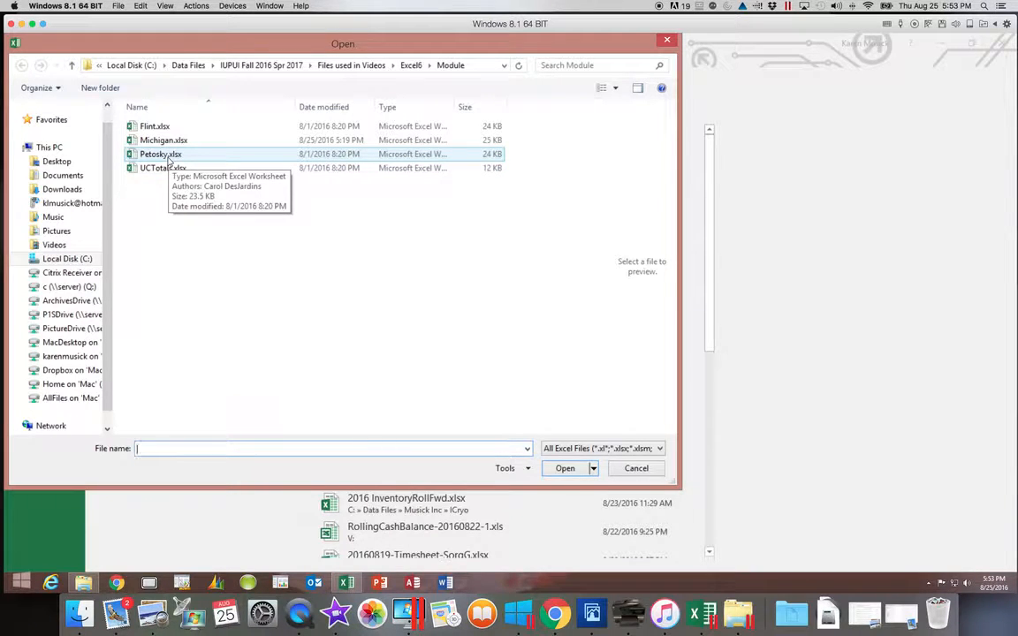
Open the workbook Petosky.xlsx, enable editing and display its Summary sheet
left_click(168, 155)
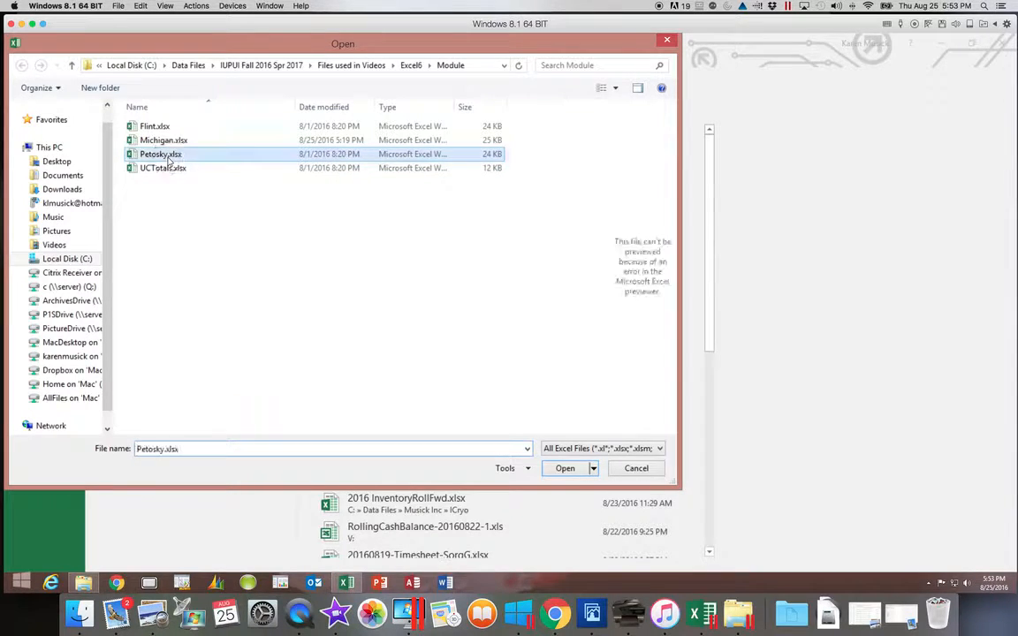
left_click(565, 468)
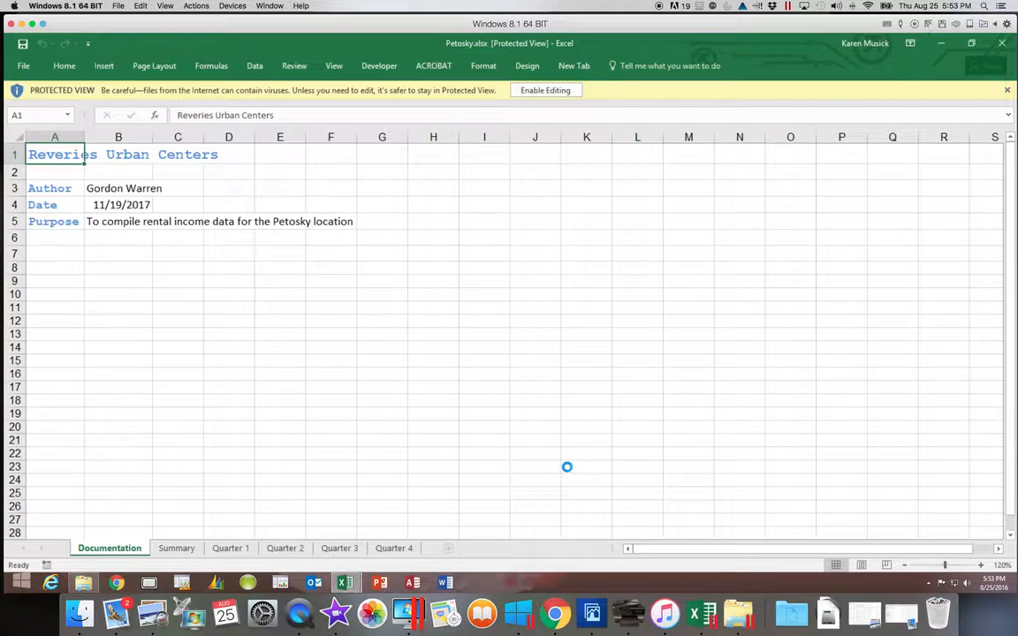
left_click(559, 92)
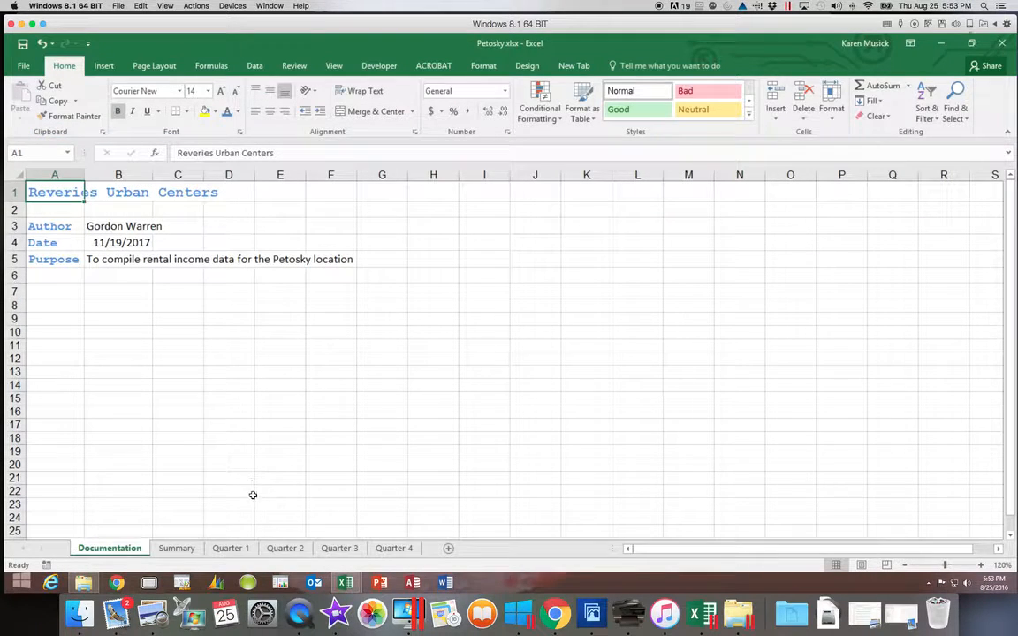
left_click(177, 548)
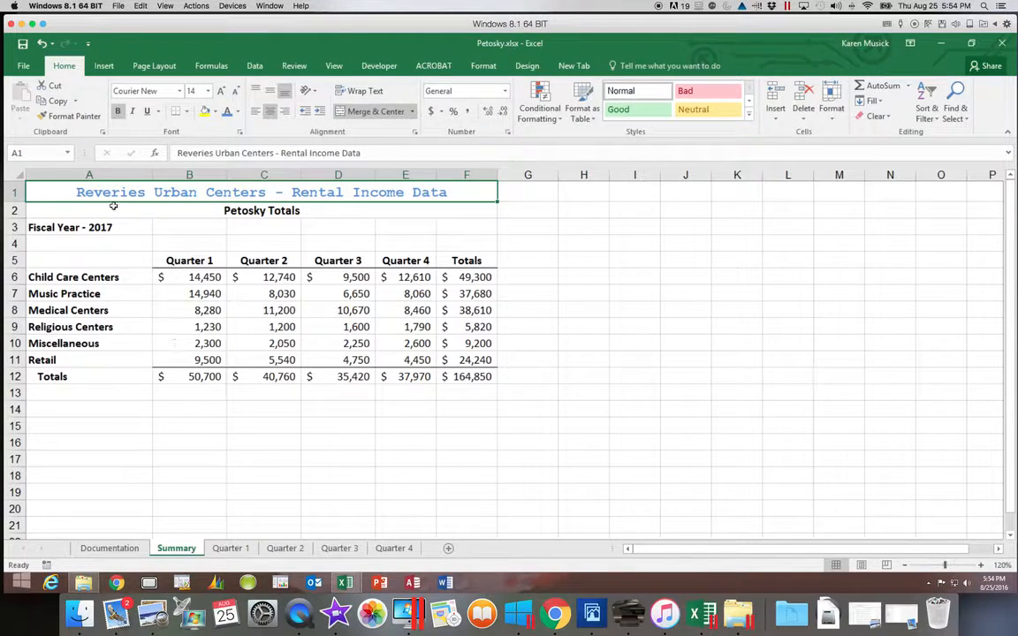
Open the workbook Flint.xlsx from the Module folder, enable editing and display its Summary sheet
left_click(25, 68)
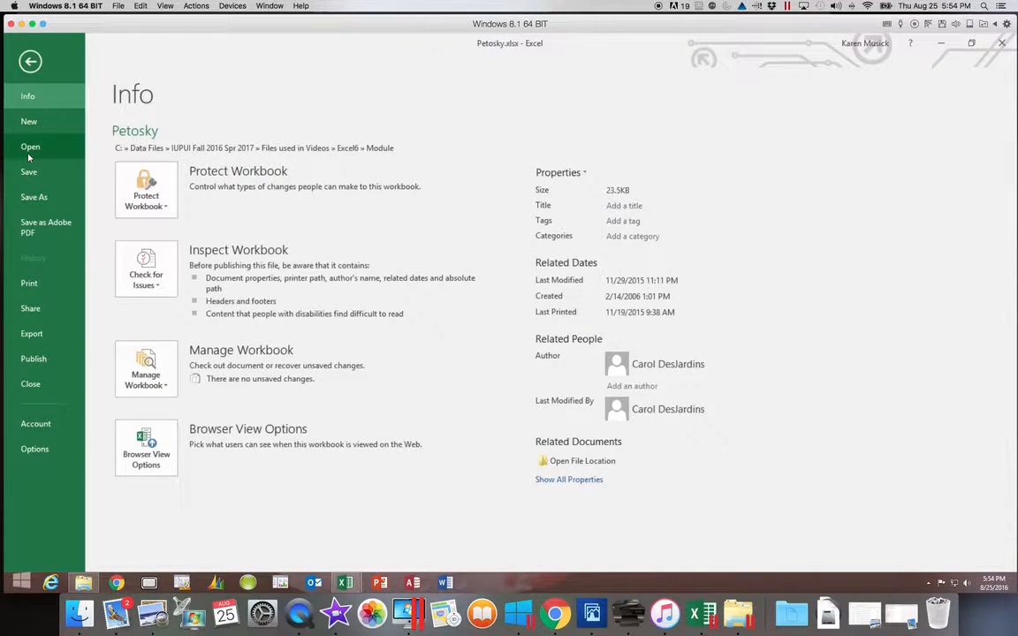
left_click(29, 147)
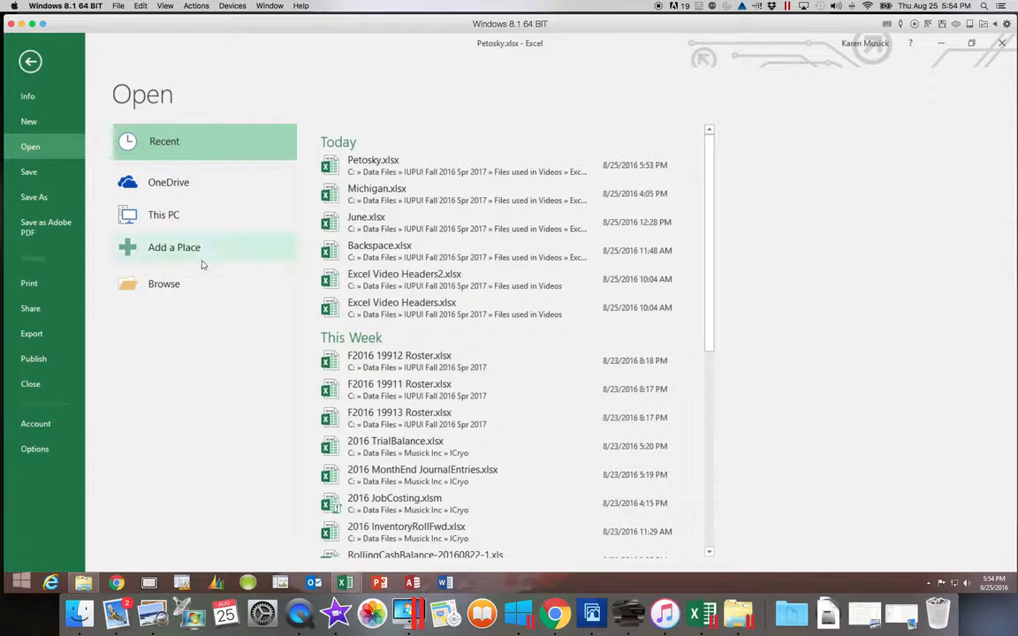
left_click(194, 283)
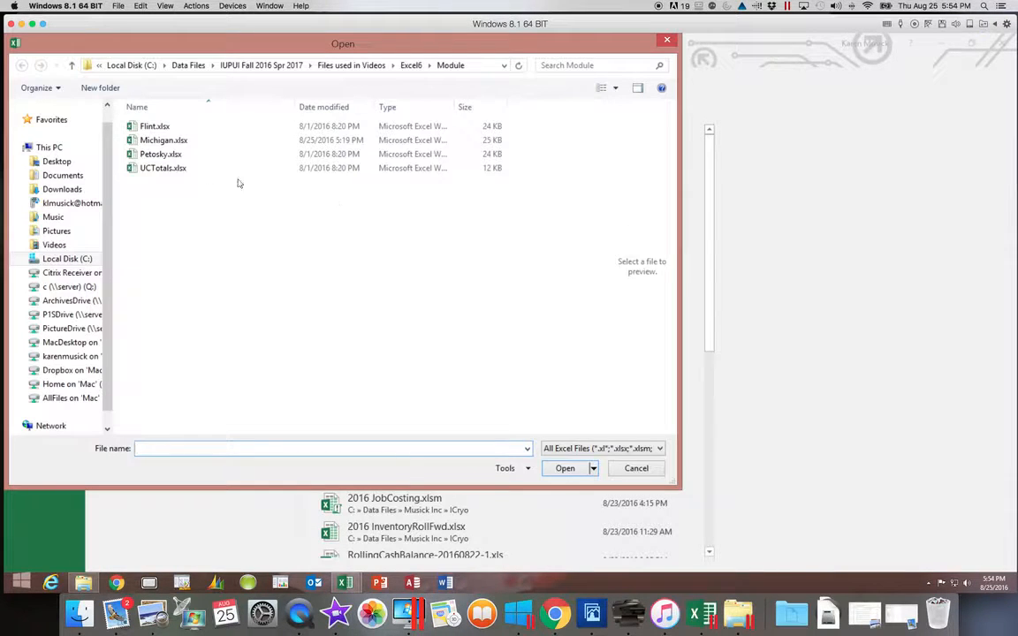
left_click(163, 129)
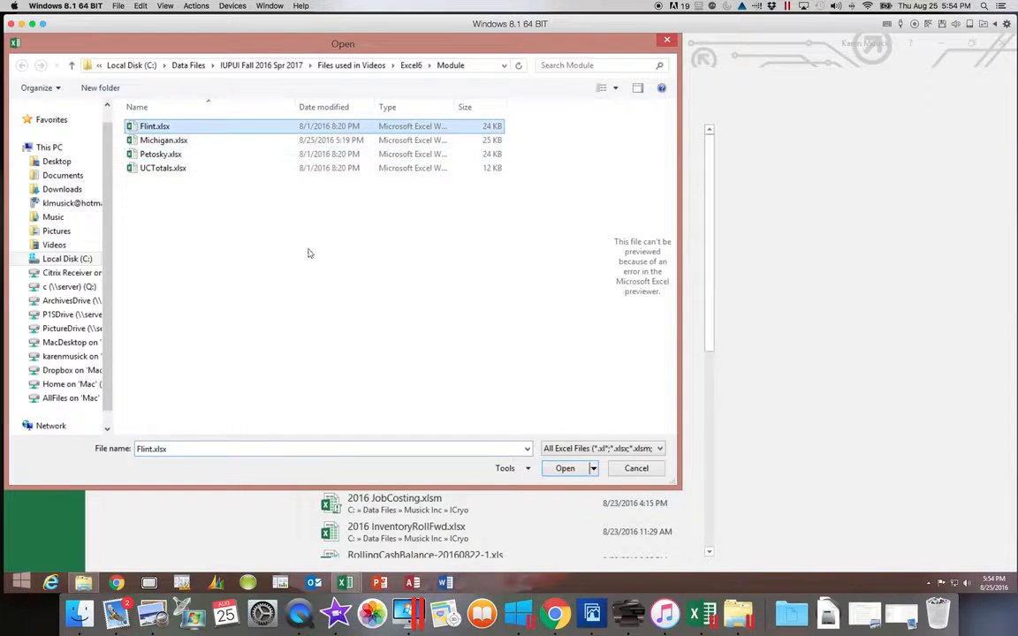
left_click(563, 469)
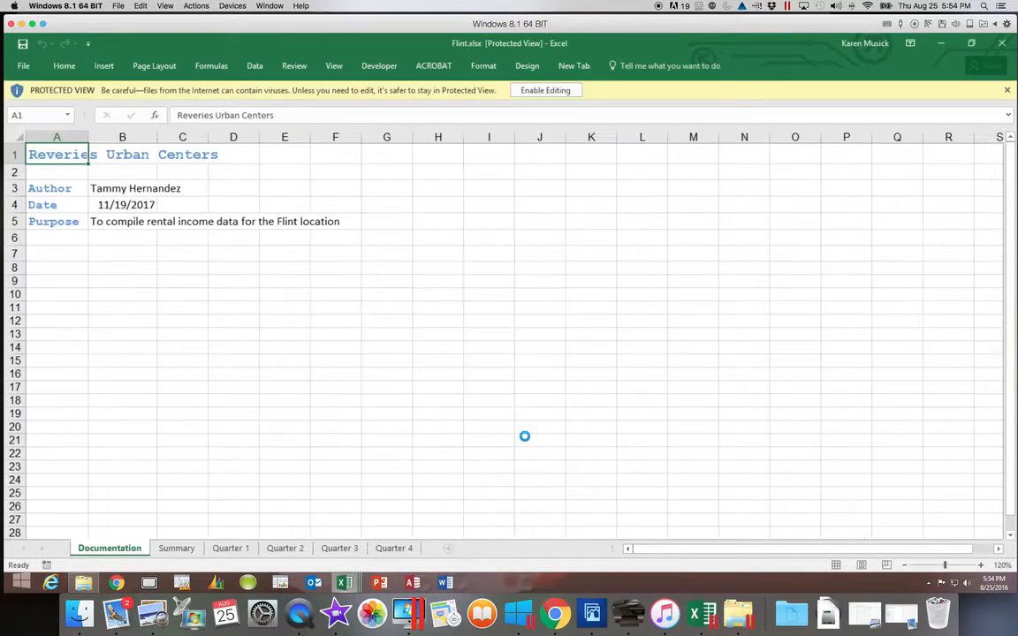
left_click(541, 92)
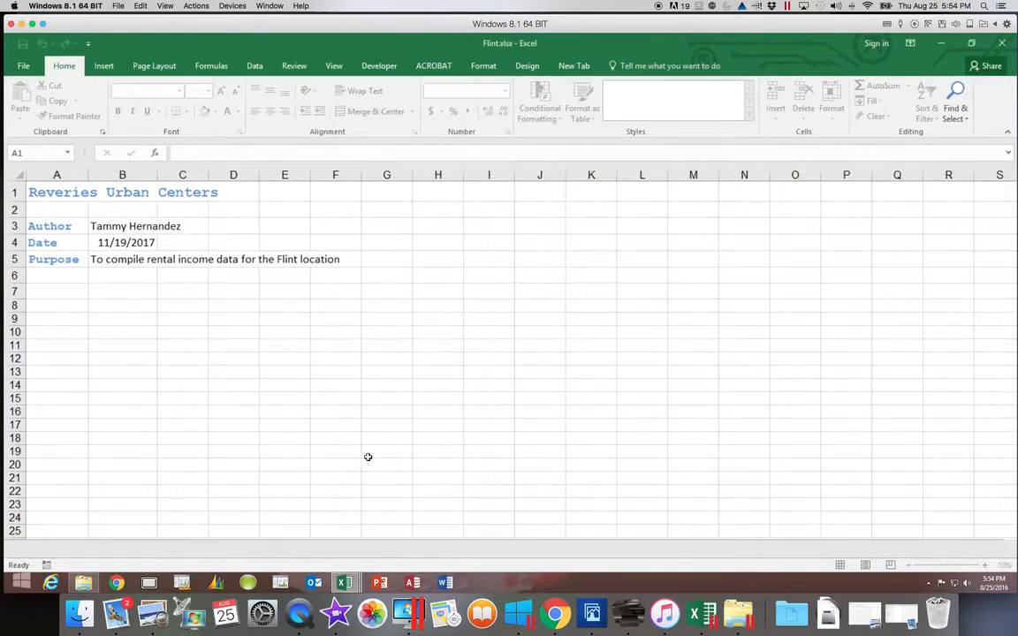
left_click(180, 548)
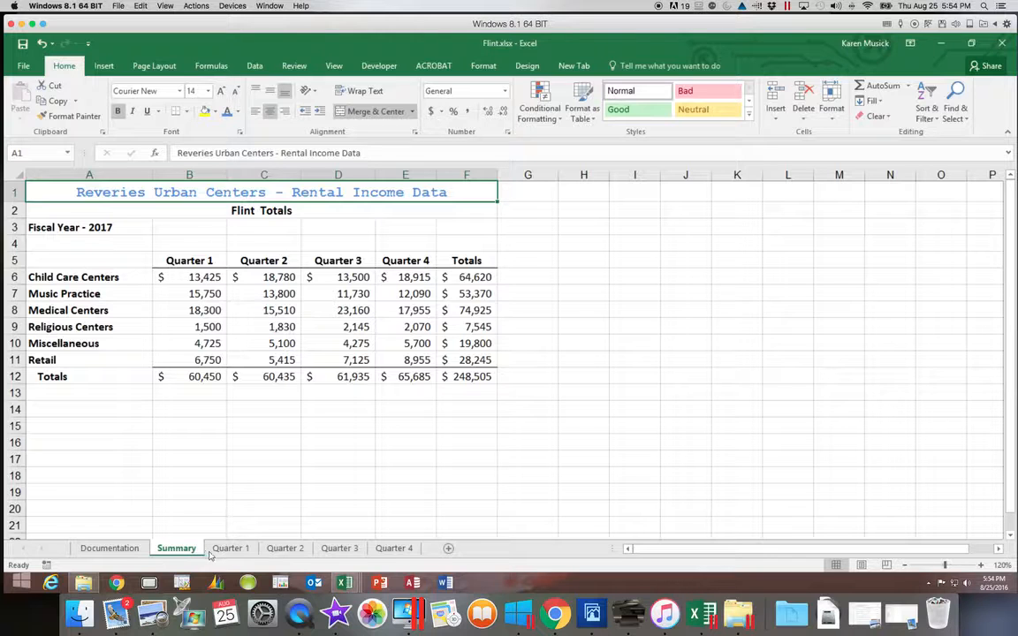
Open the workbook UCTotals.xlsx from the Module folder, enable editing and display its Summary sheet
left_click(24, 68)
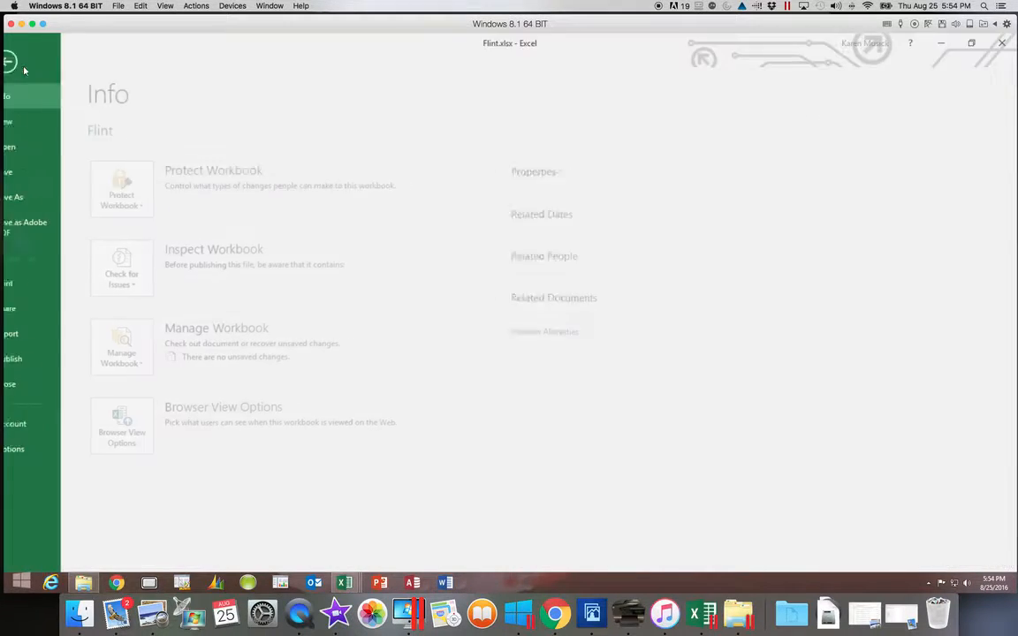
left_click(36, 152)
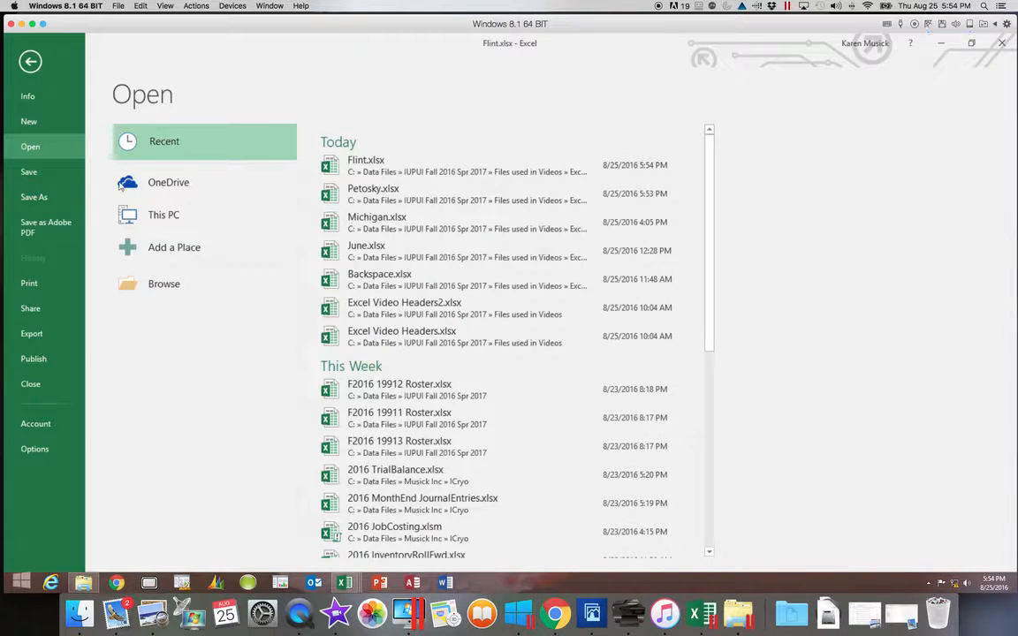
left_click(159, 287)
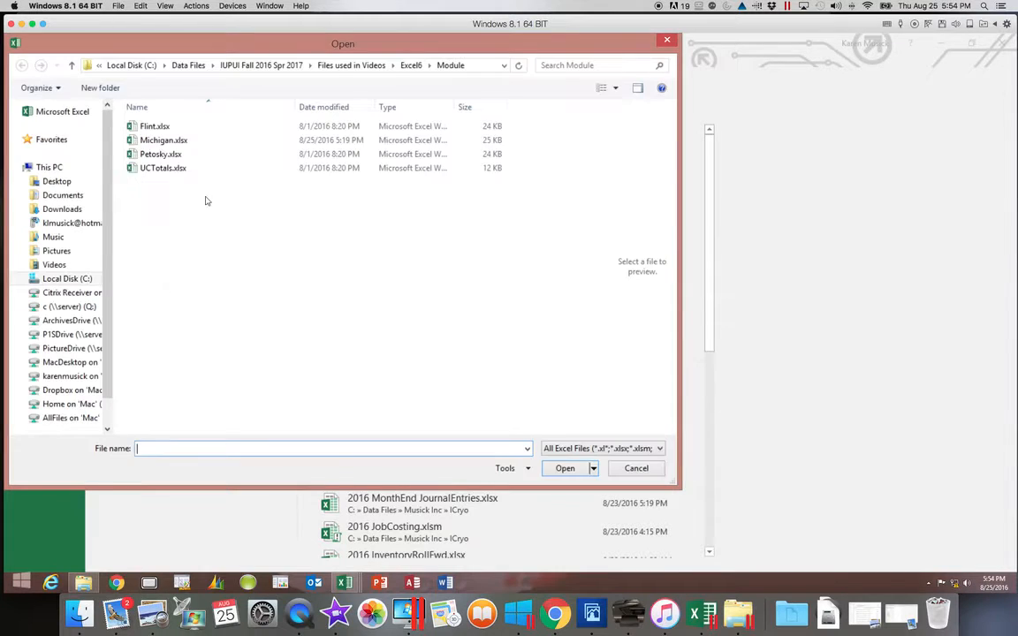
left_click(168, 167)
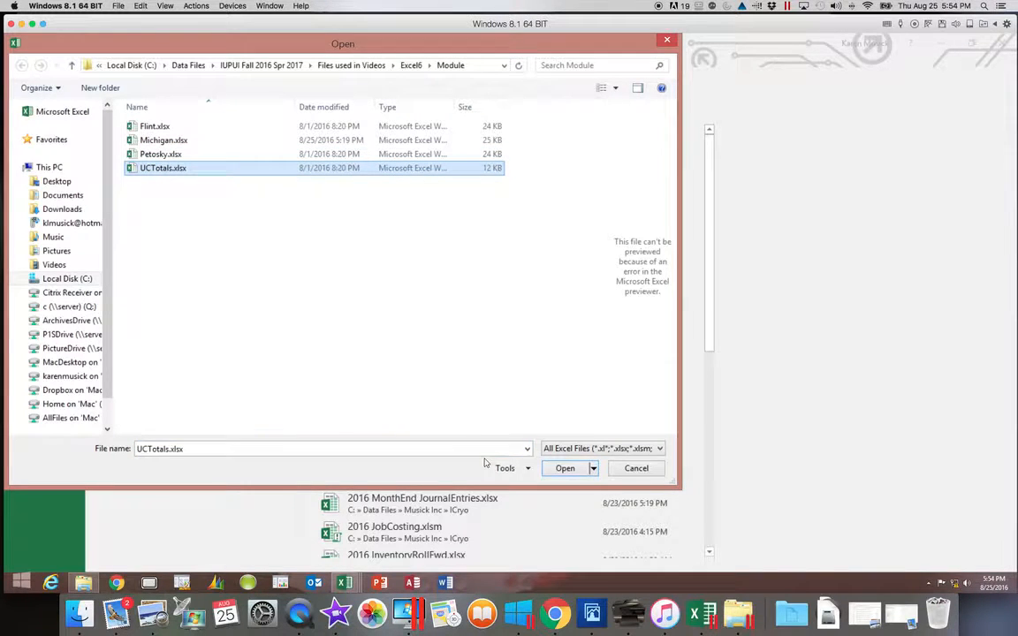
left_click(565, 468)
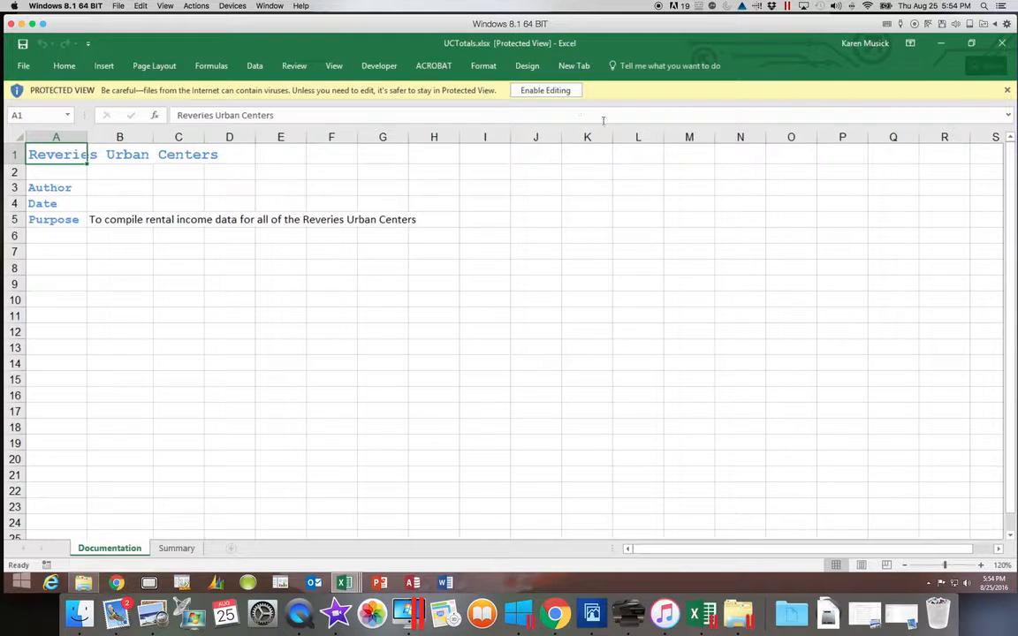
left_click(547, 90)
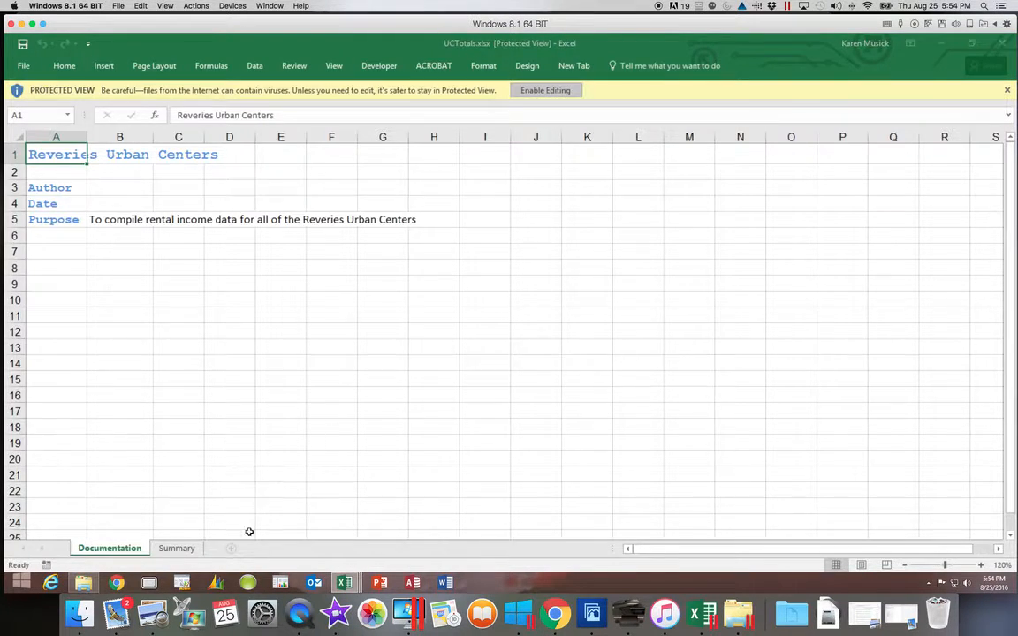
left_click(181, 548)
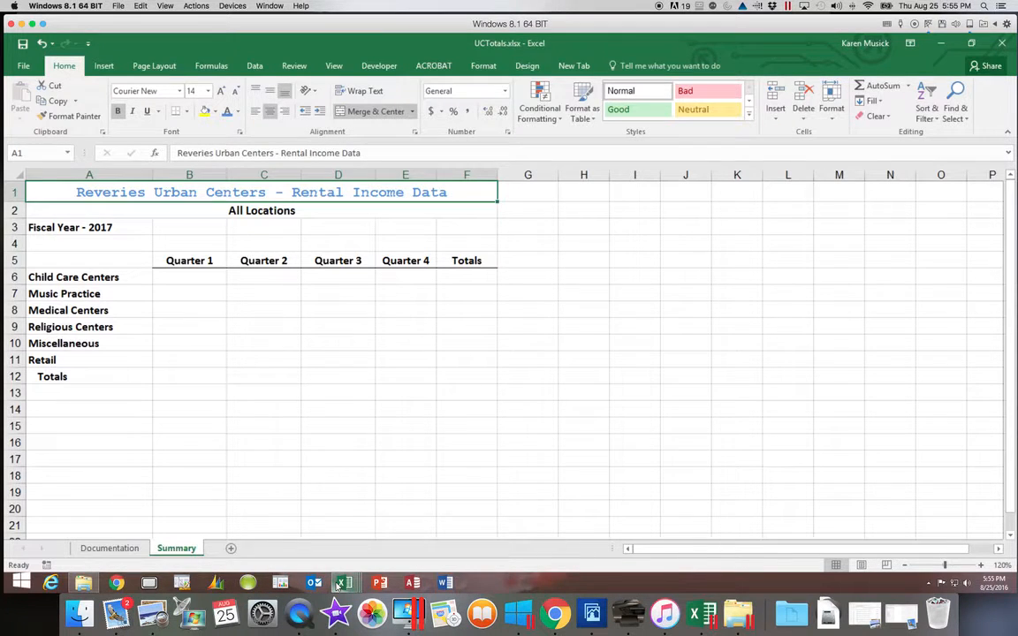
Bring the open Flint.xlsx workbook to the front, followed by Michigan.xlsx, to view their Summary sheets
mouse_move(338, 585)
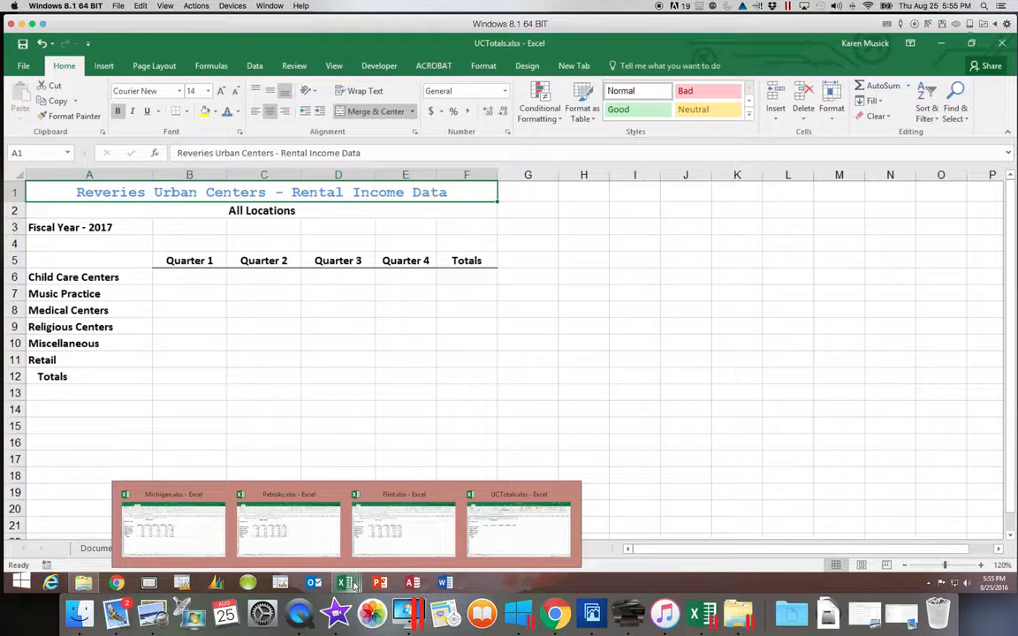
left_click(399, 537)
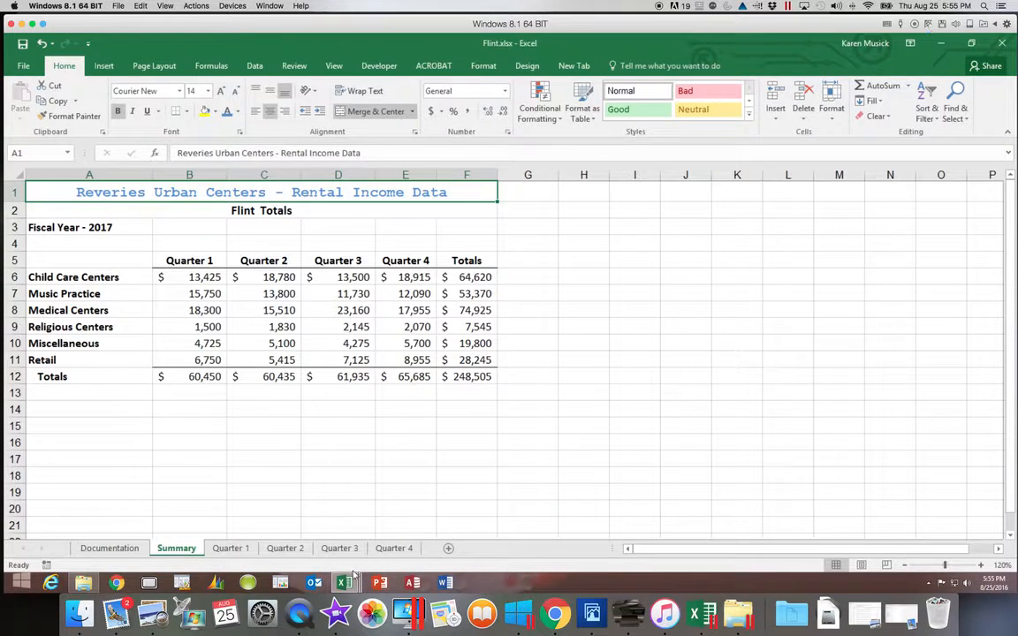
mouse_move(347, 583)
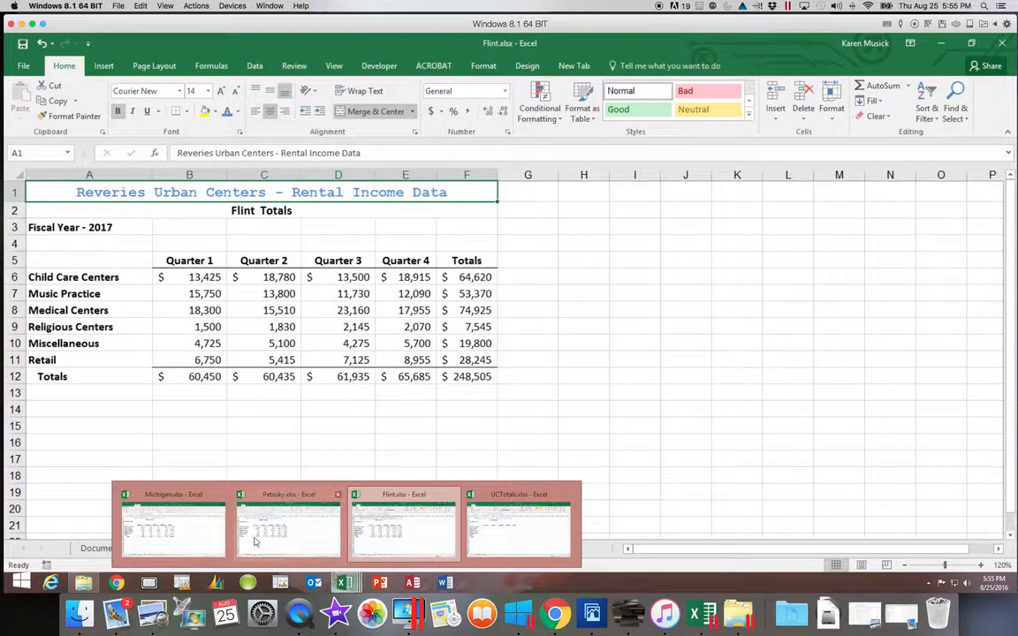
left_click(199, 526)
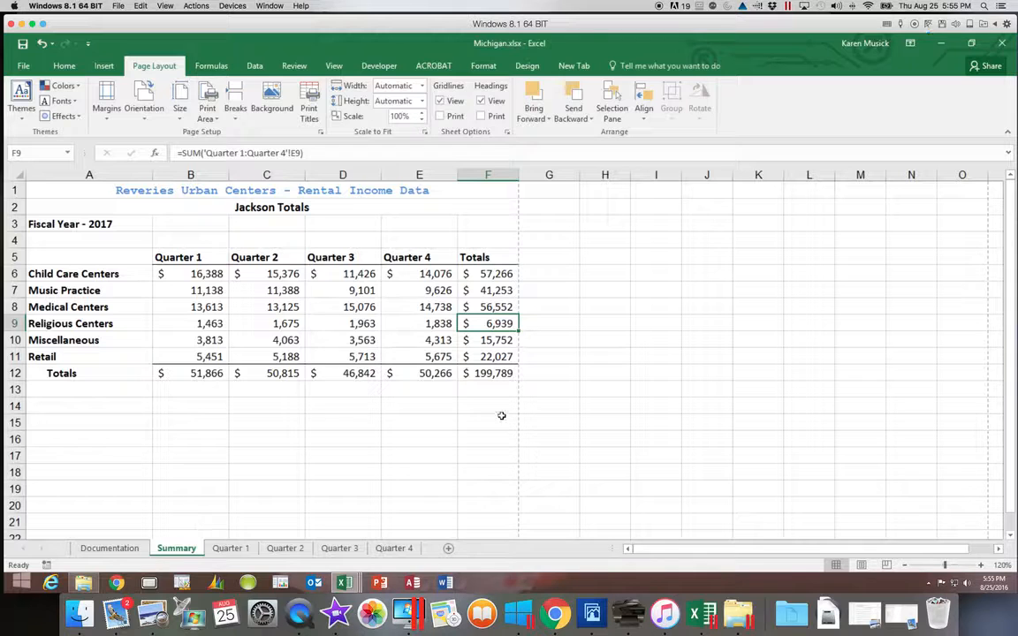
Switch from Michigan.xlsx to the open UCTotals.xlsx workbook
left_click(335, 66)
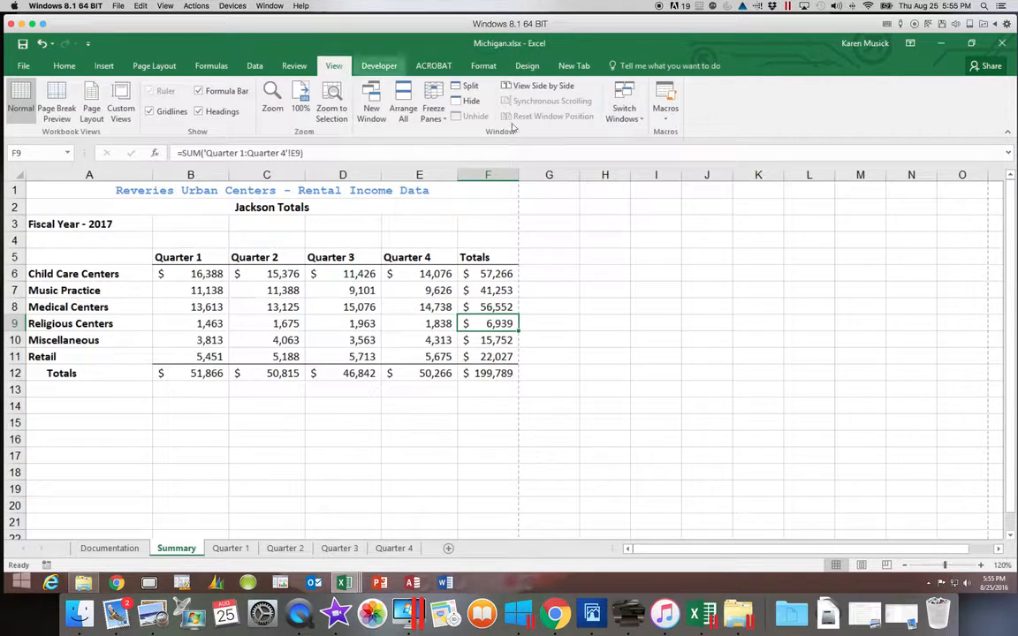
left_click(642, 125)
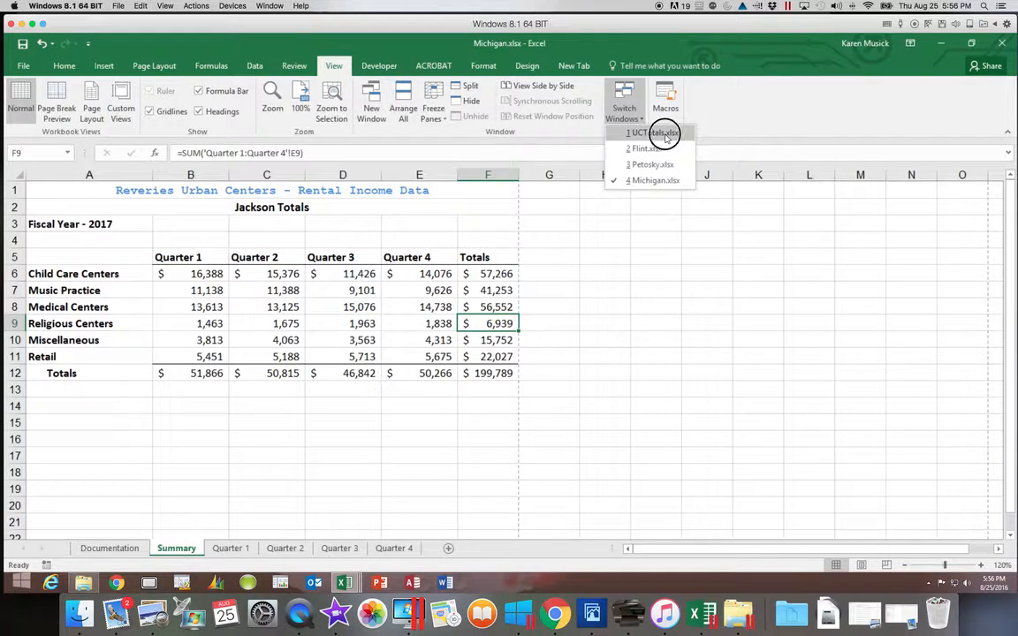
left_click(662, 134)
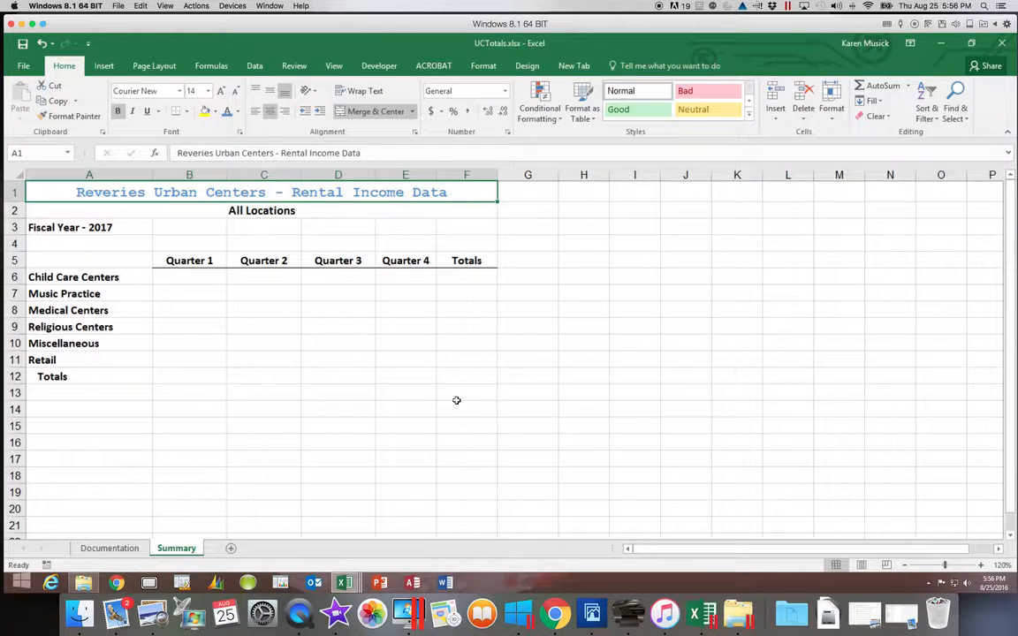
Arrange all open workbook windows in the Tiled layout with UCTotals.xlsx as the active workbook
left_click(335, 67)
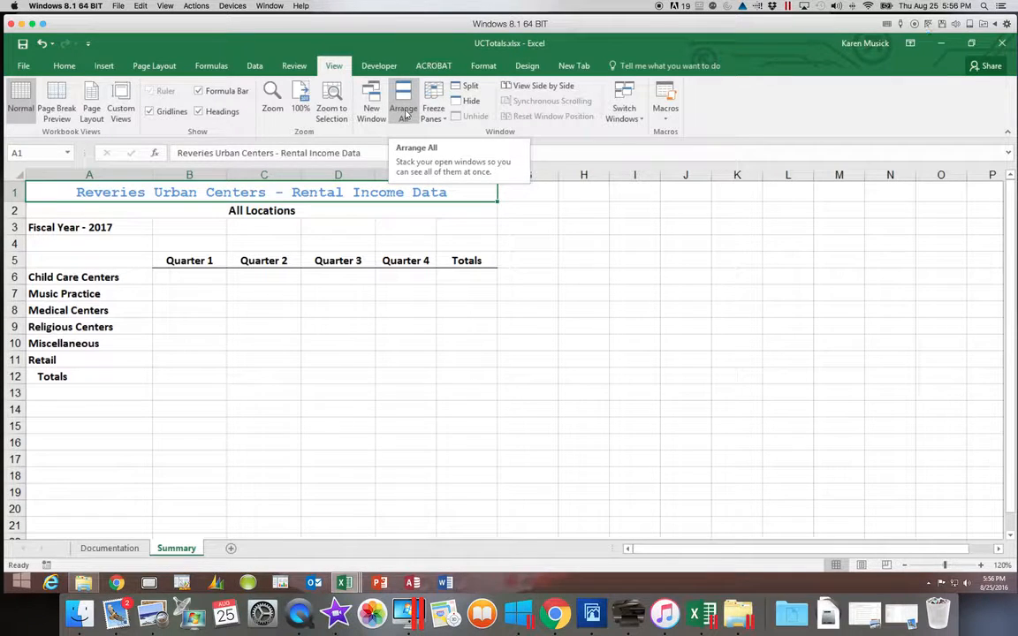
left_click(405, 112)
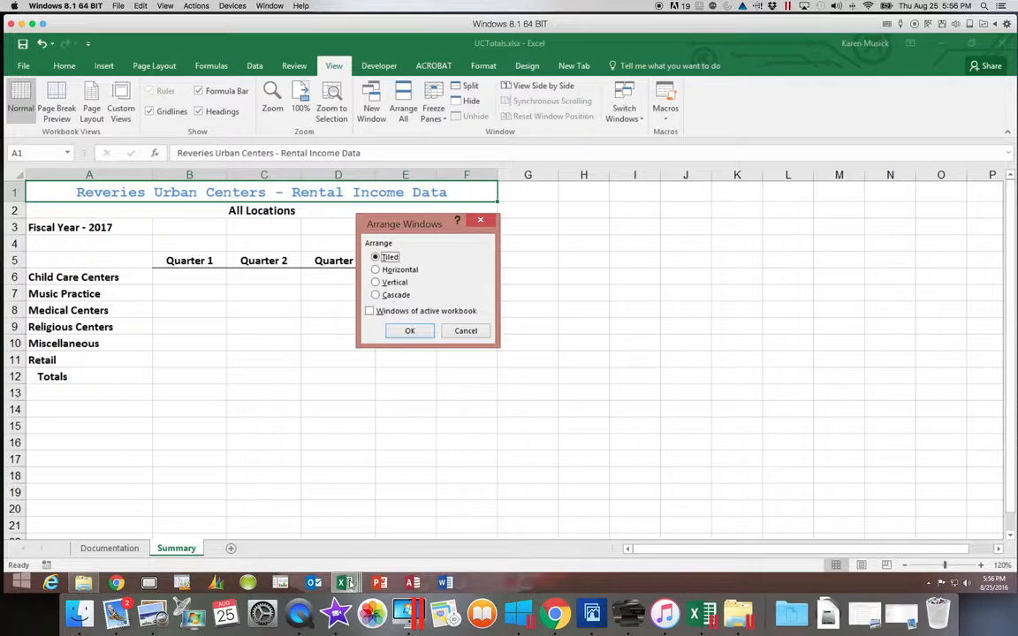
mouse_move(346, 584)
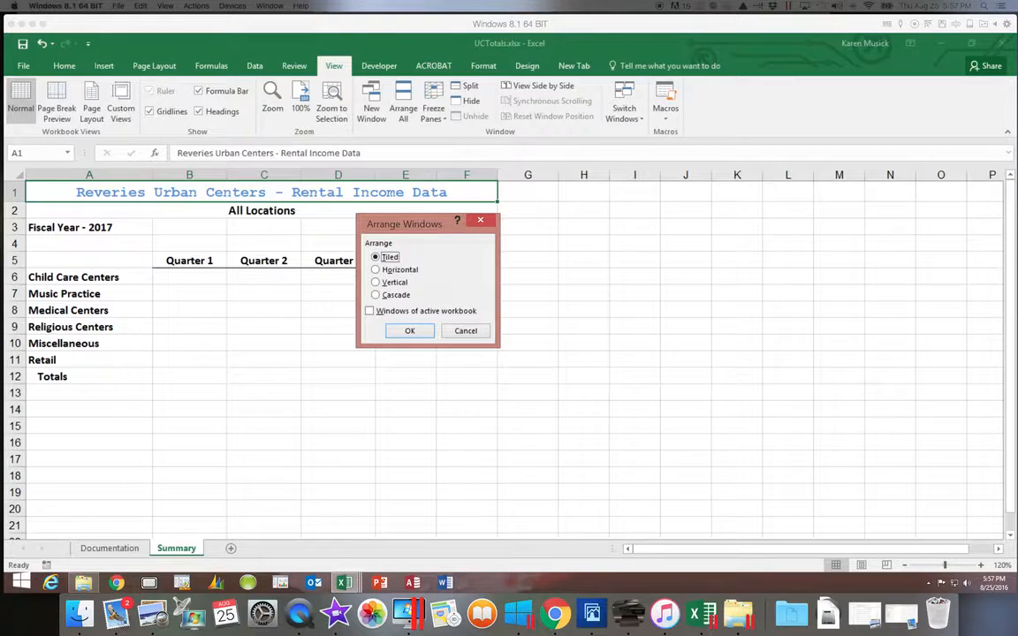
left_click(409, 331)
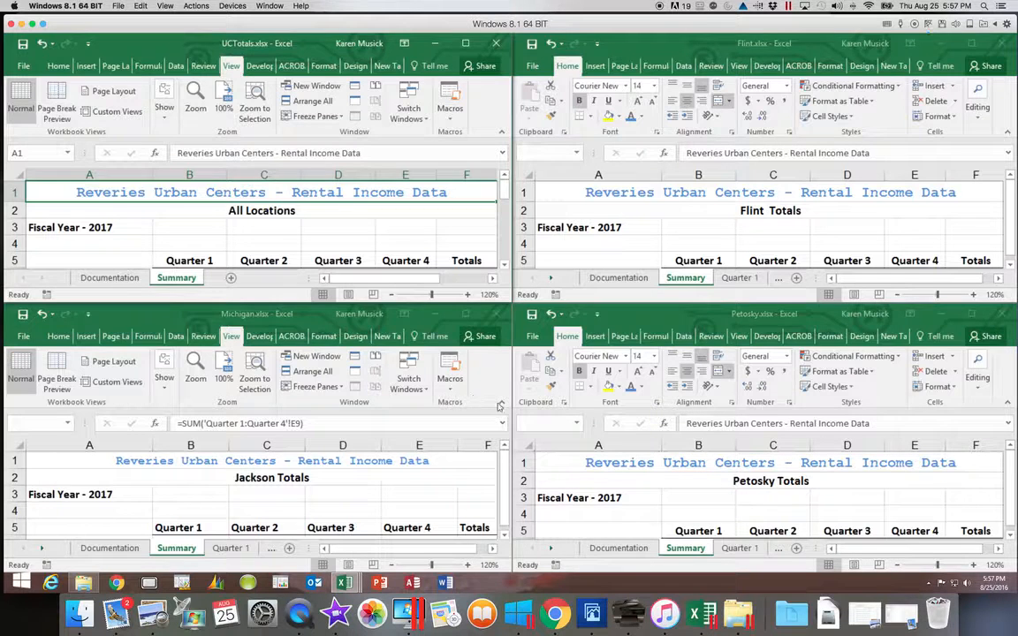
Collapse the ribbon in the Michigan, Petosky, Flint and UCTotals windows to show more worksheet rows
left_click(500, 404)
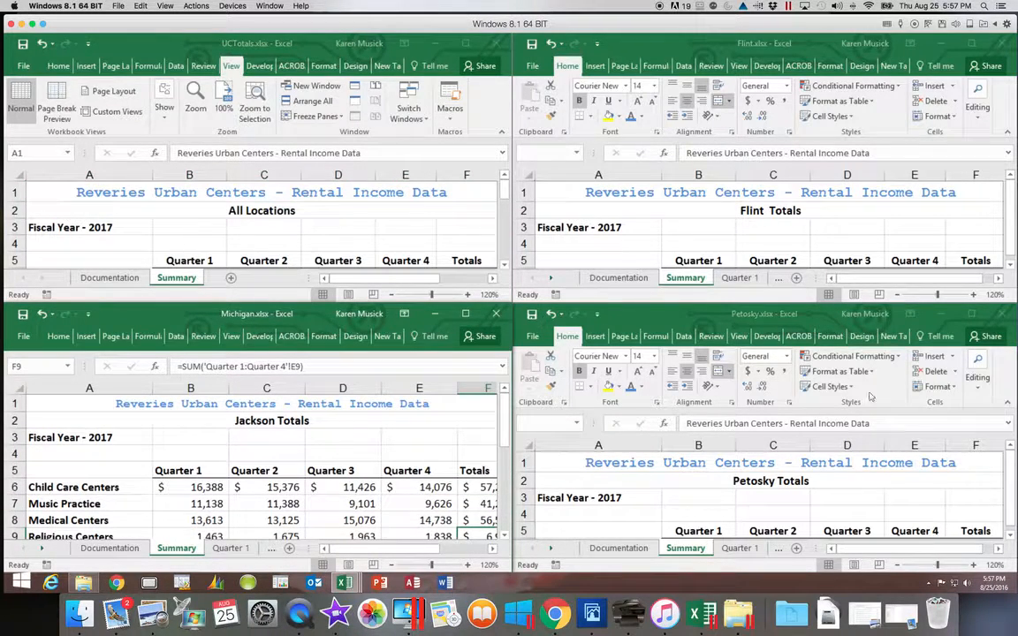
left_click(1007, 404)
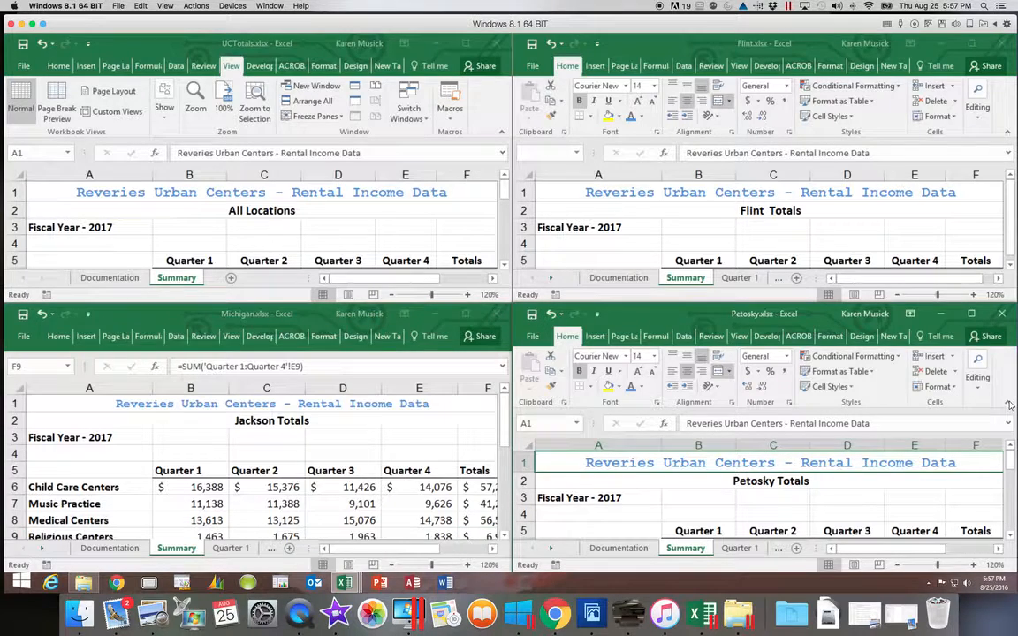
left_click(1008, 404)
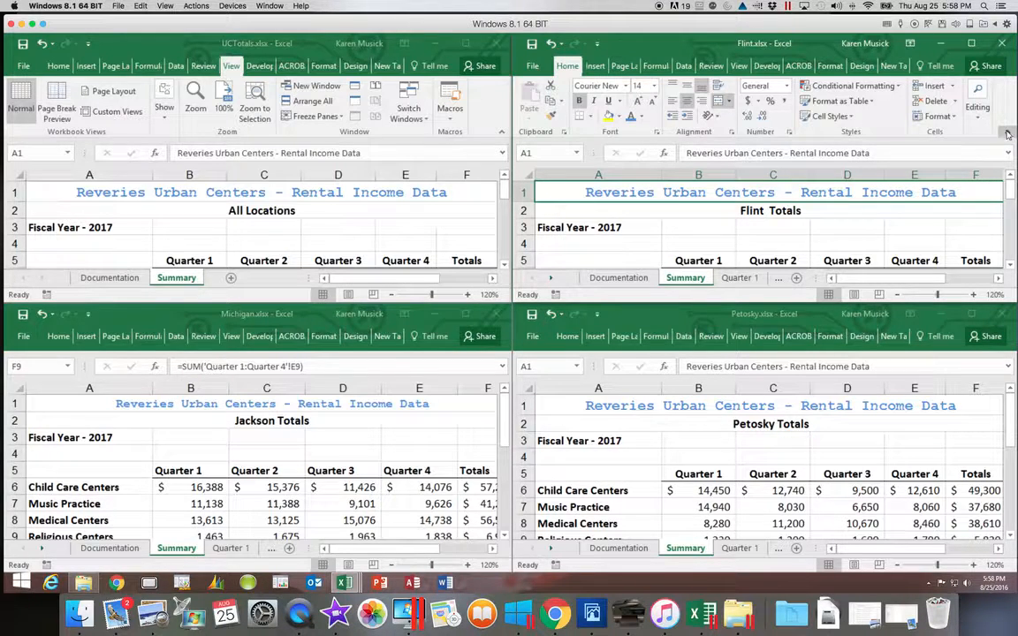
left_click(1007, 130)
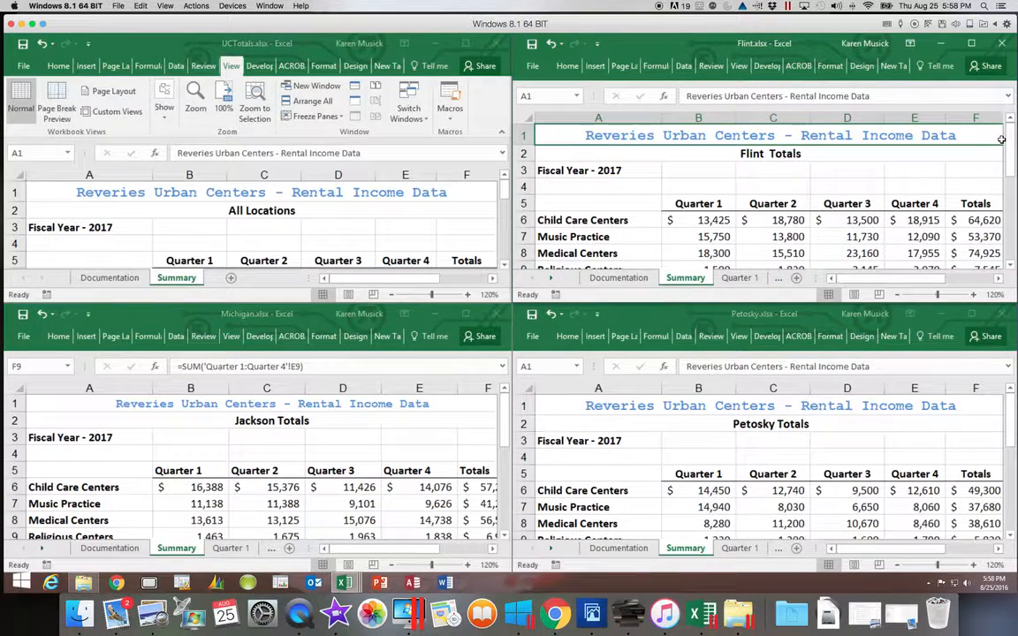
left_click(501, 134)
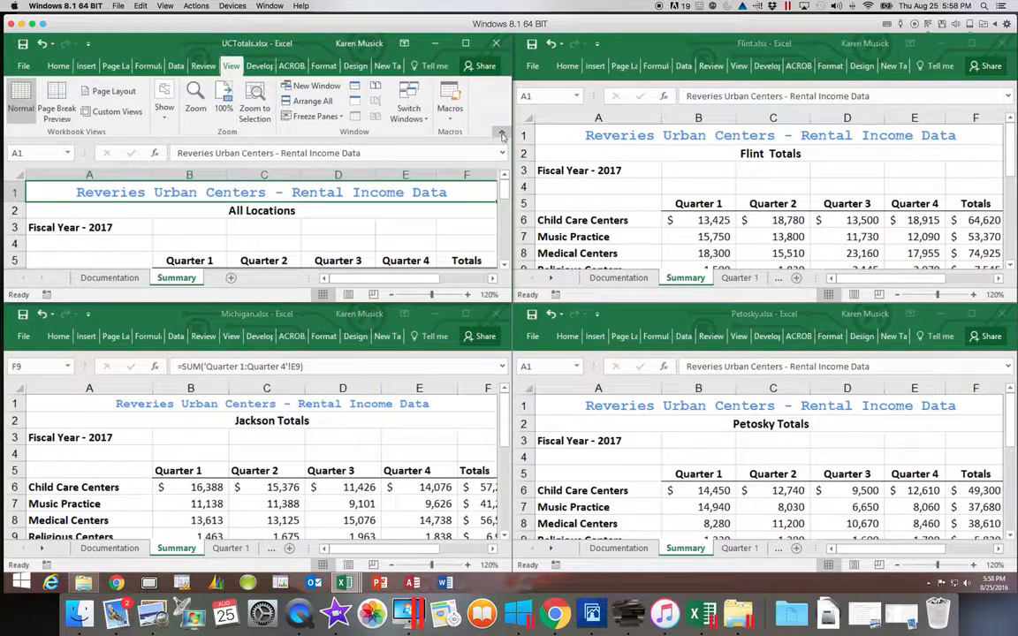
left_click(501, 134)
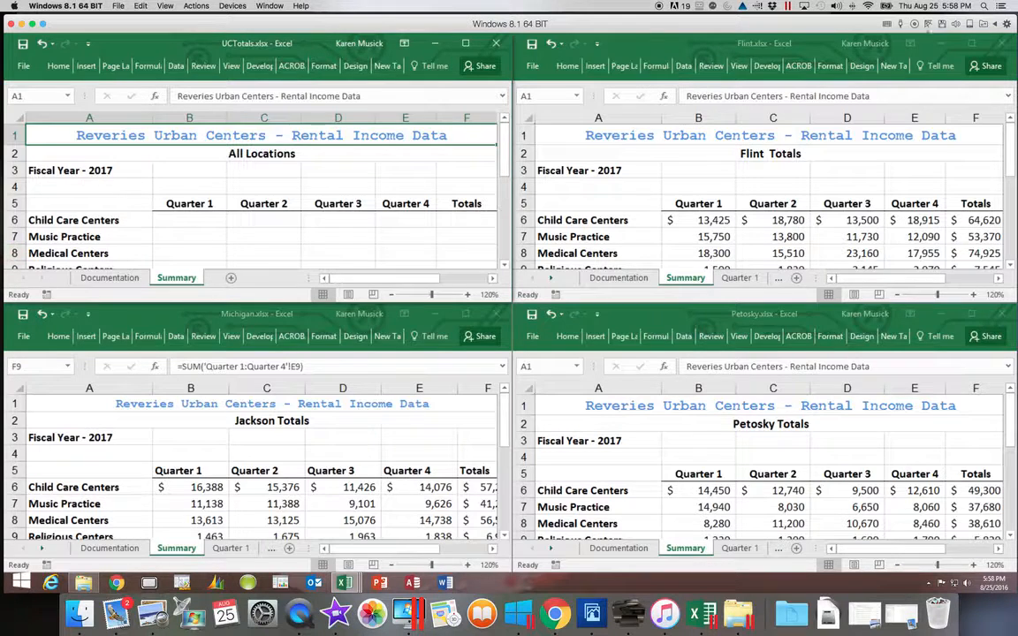
In UCTotals cell B6, enter an external-reference formula adding cell B6 from the Summary sheets of Flint, Petosky and Michigan
left_click(170, 220)
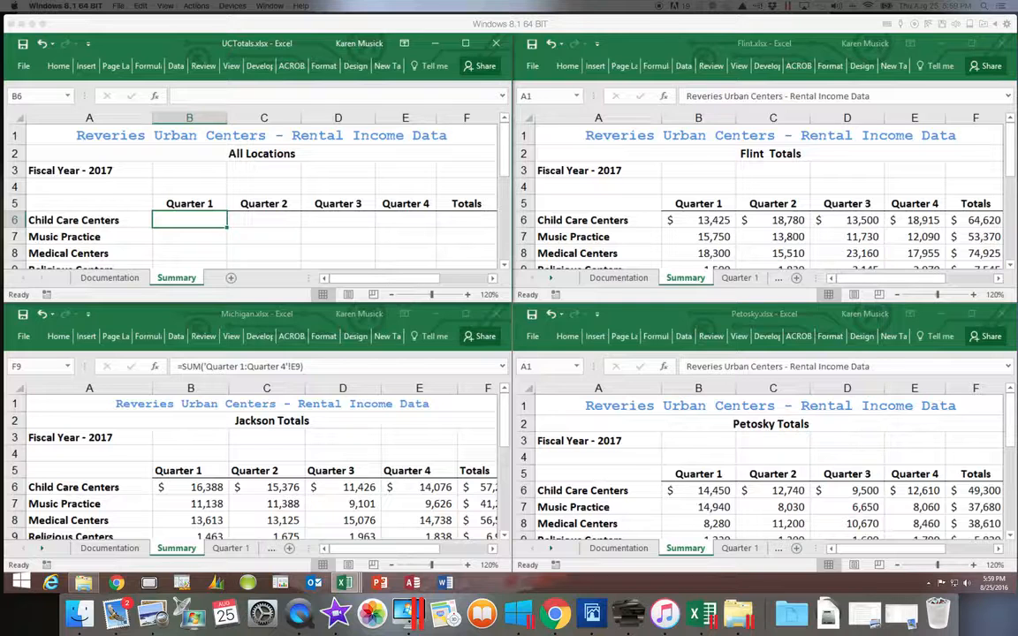
left_click(167, 219)
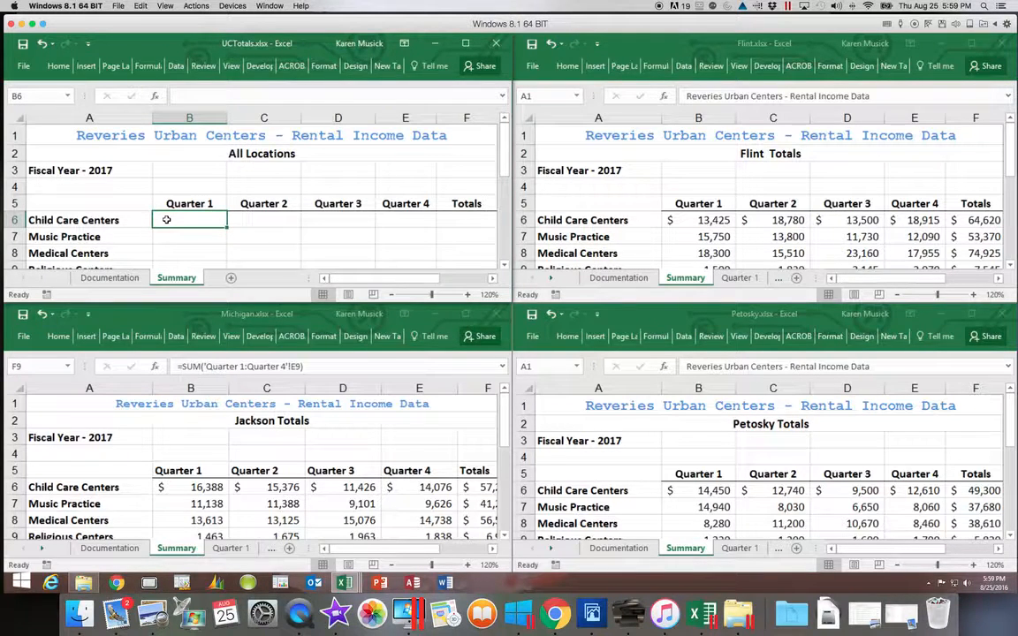
type("=")
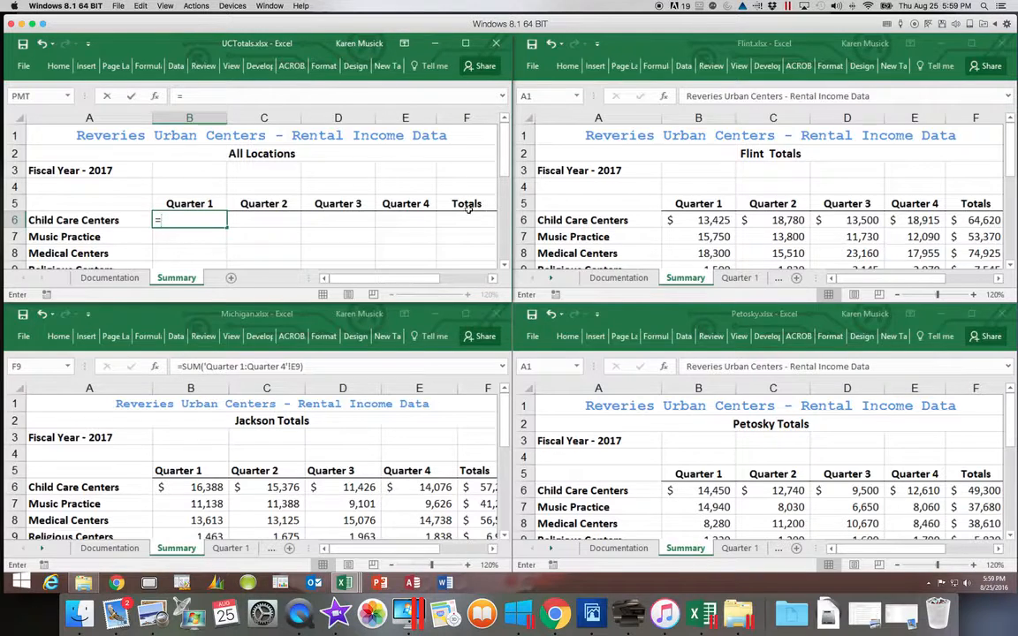
left_click(692, 218)
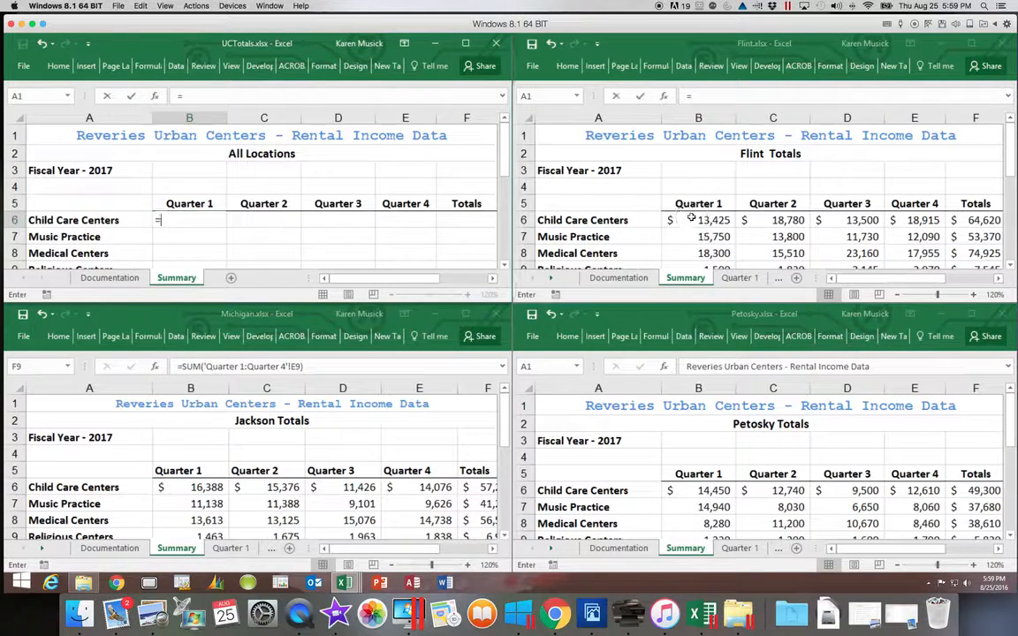
left_click(692, 218)
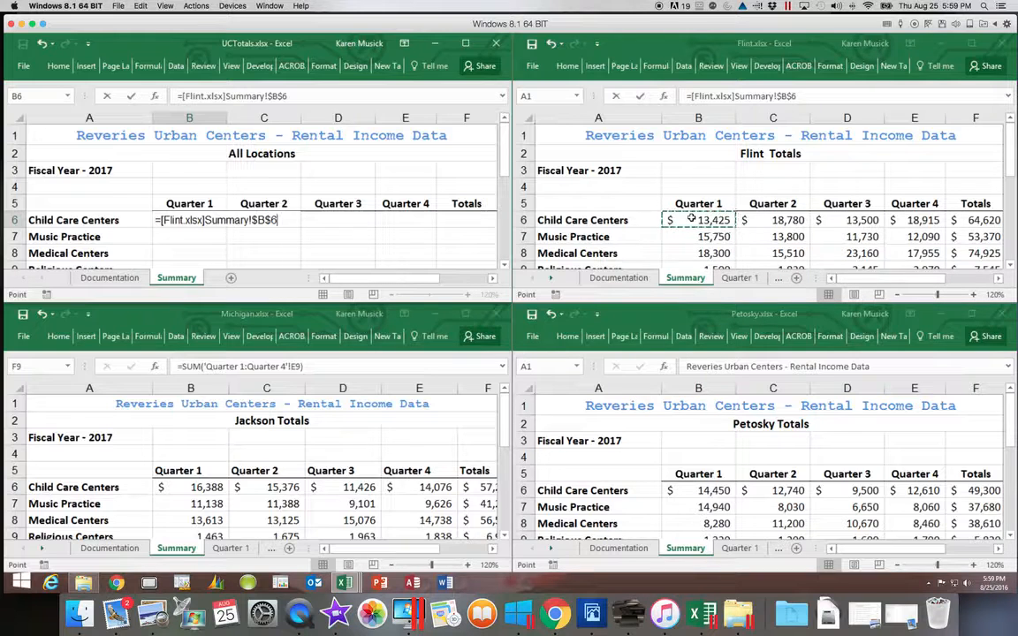
type("+")
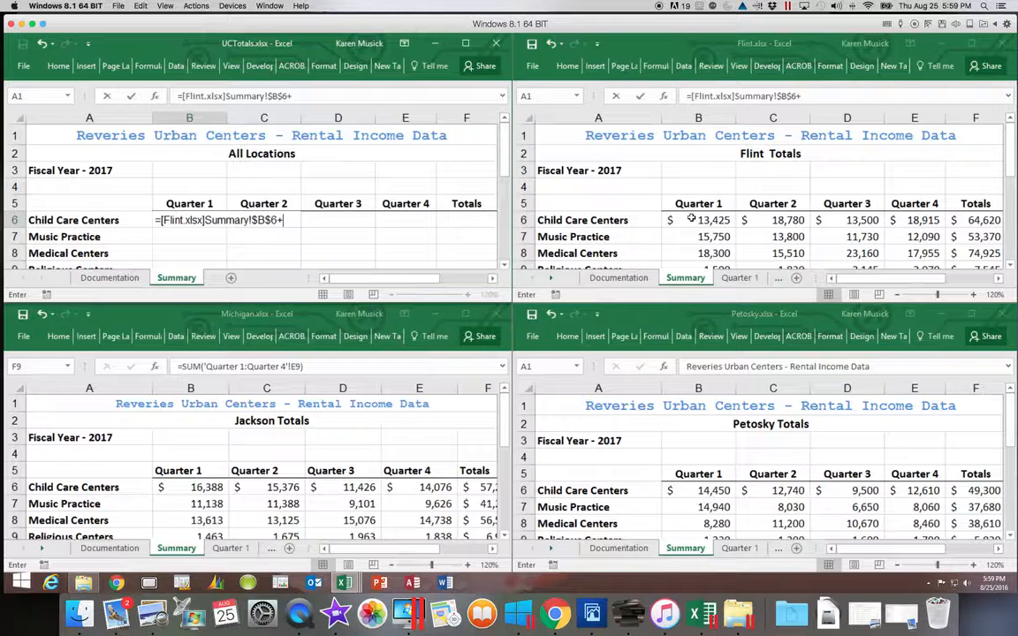
left_click(710, 490)
left_click(709, 492)
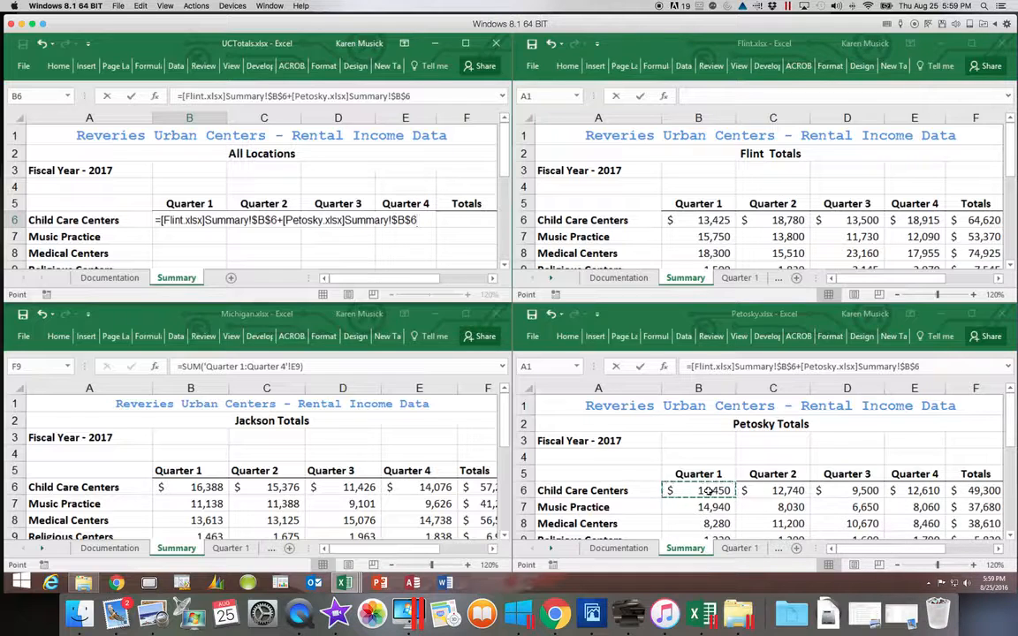
type("+")
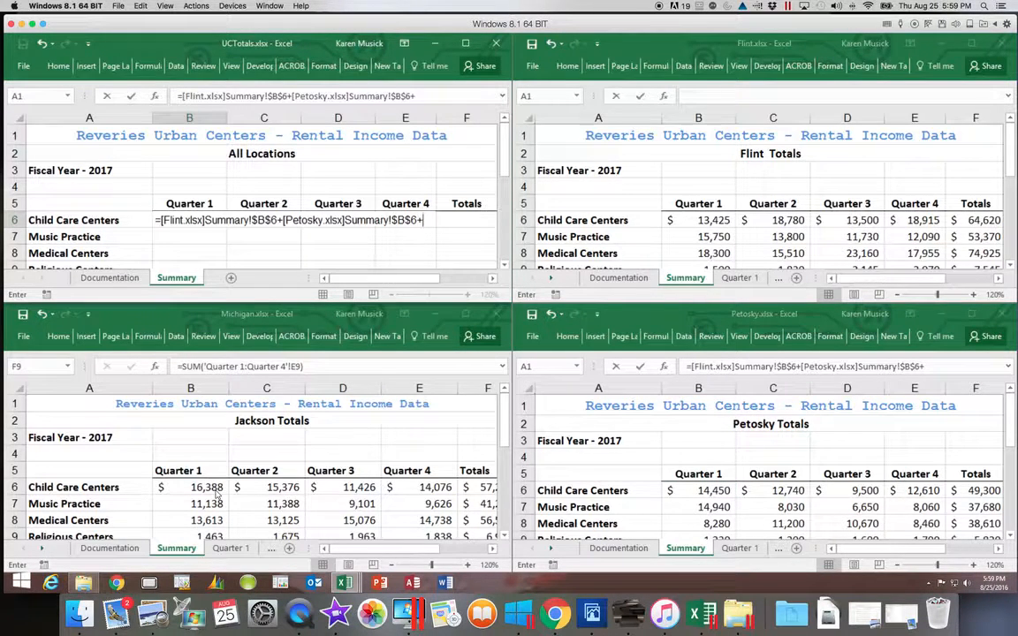
key("Escape")
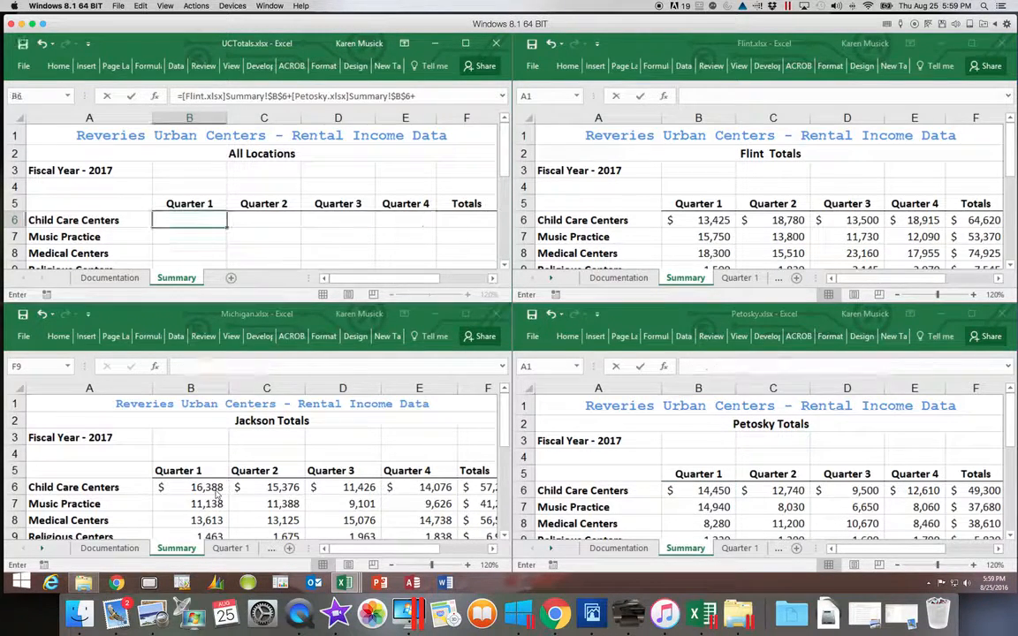
left_click(203, 487)
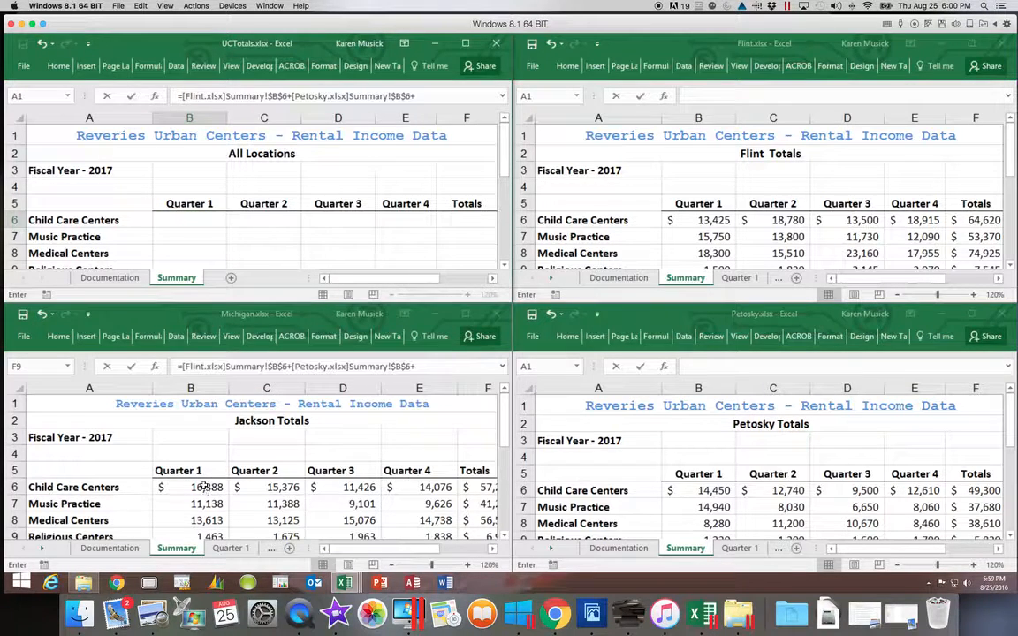
left_click(196, 487)
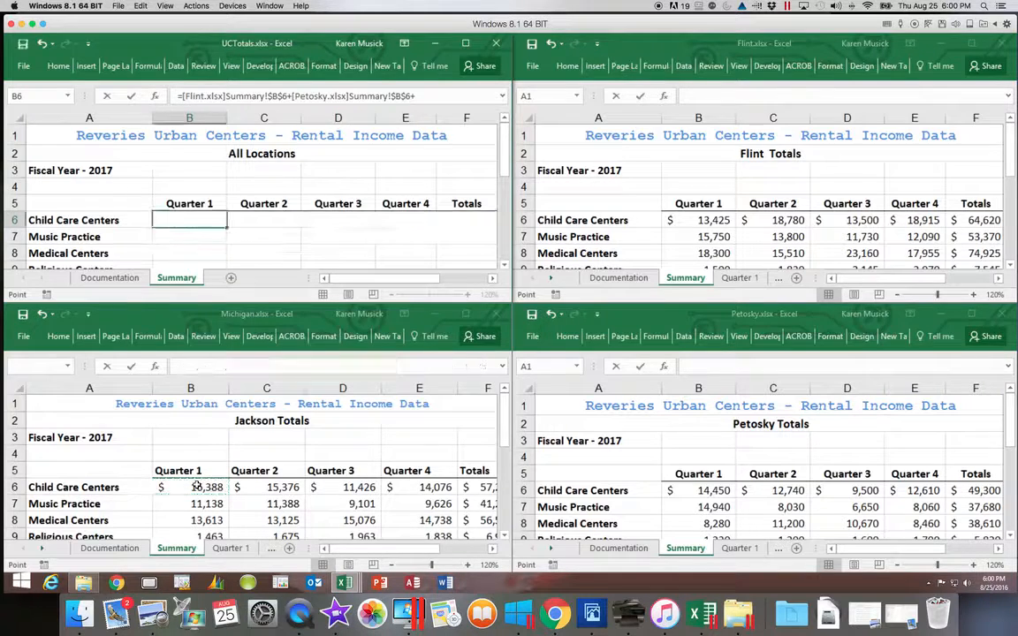
key("Return")
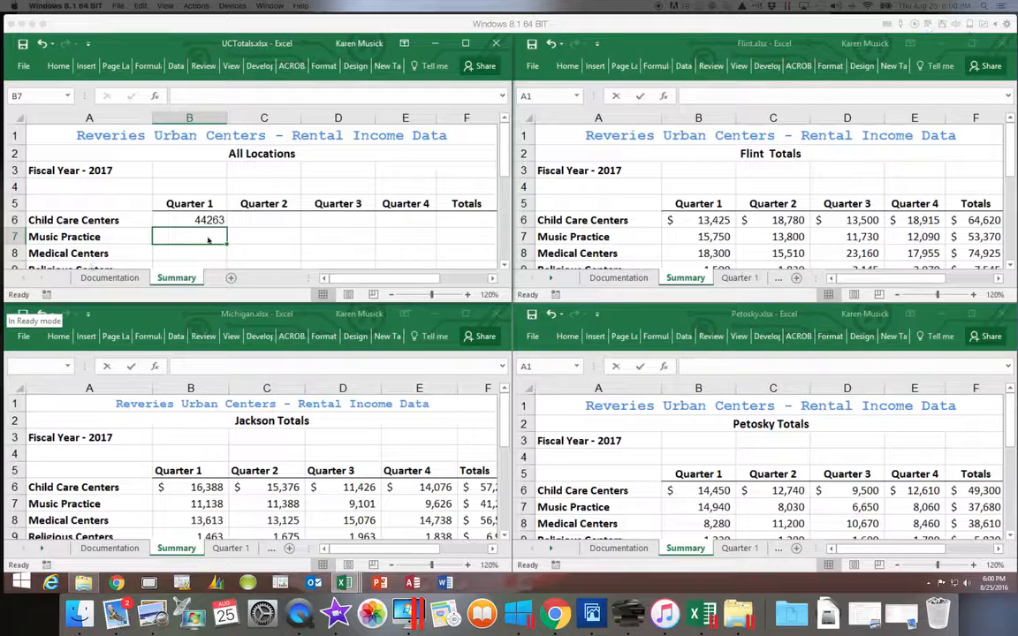
In UCTotals cell C6, enter a formula adding the Quarter 2 Child Care Centers cells (C6) of Flint, Petosky and Michigan
left_click(277, 222)
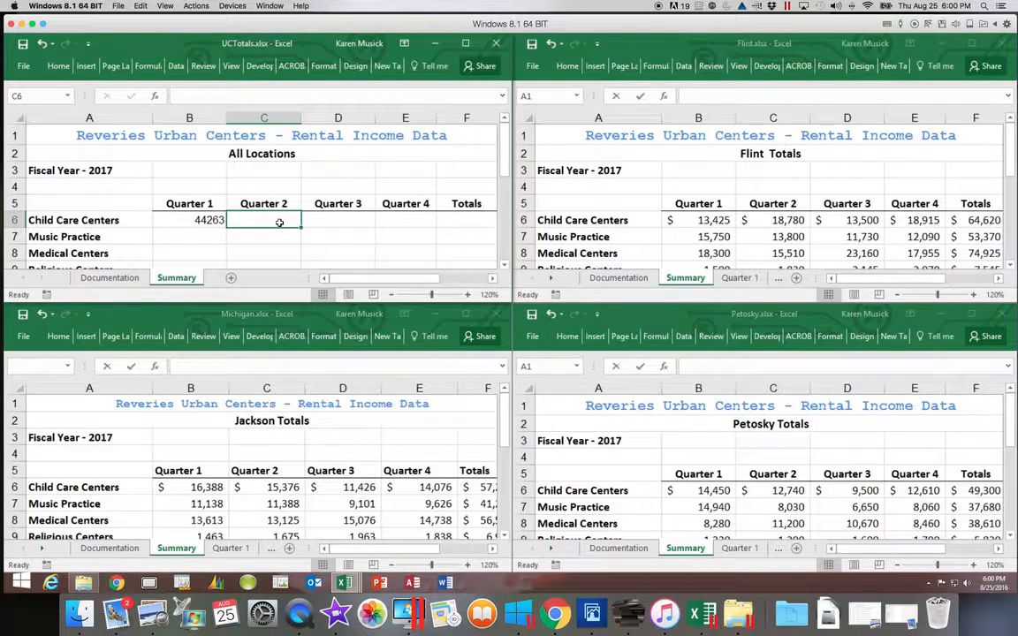
type("=")
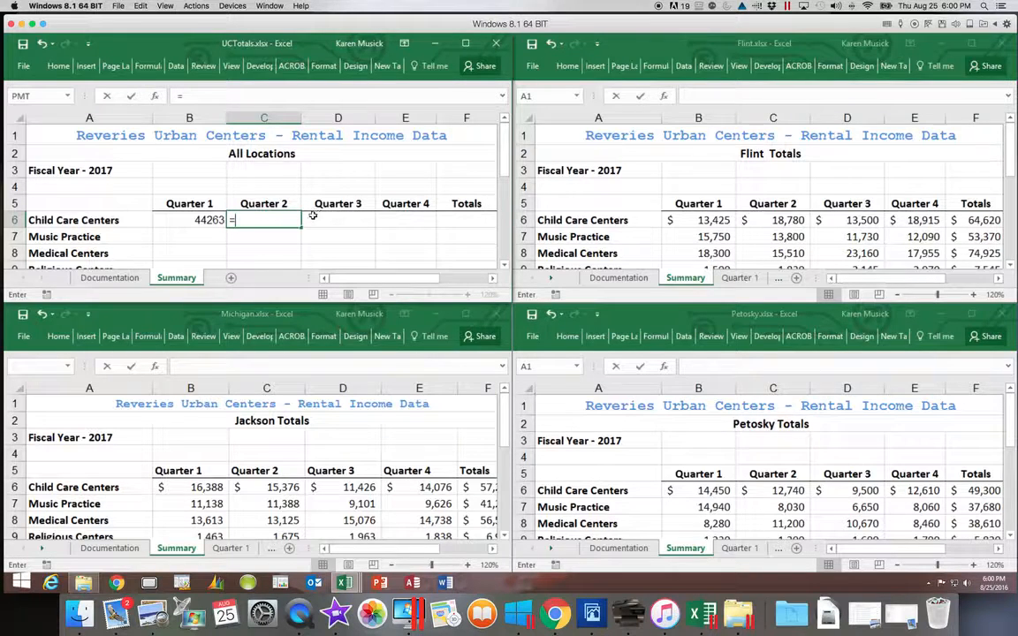
left_click(763, 221)
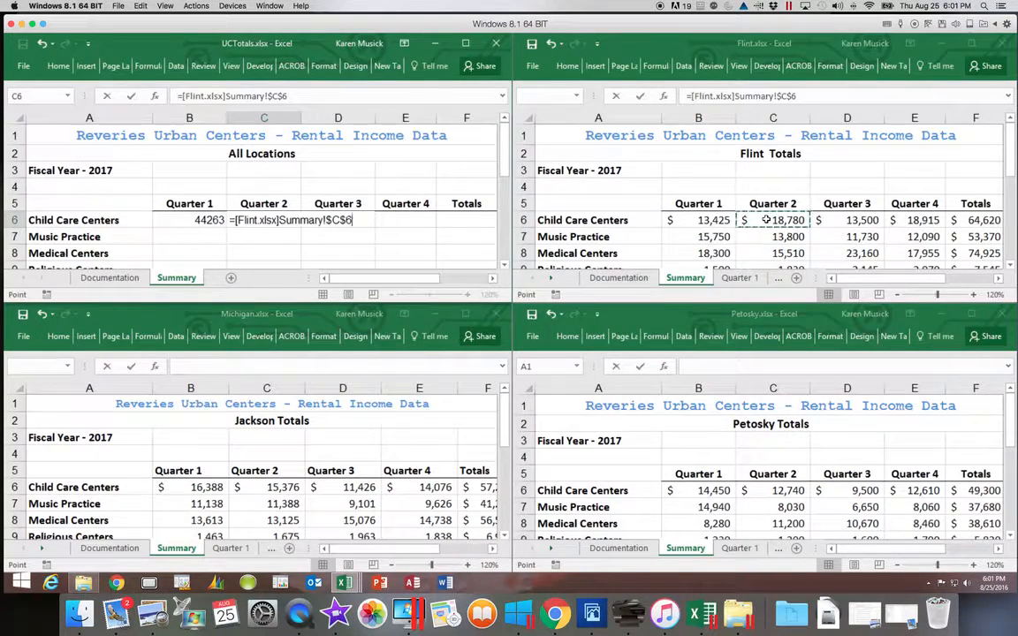
type("+")
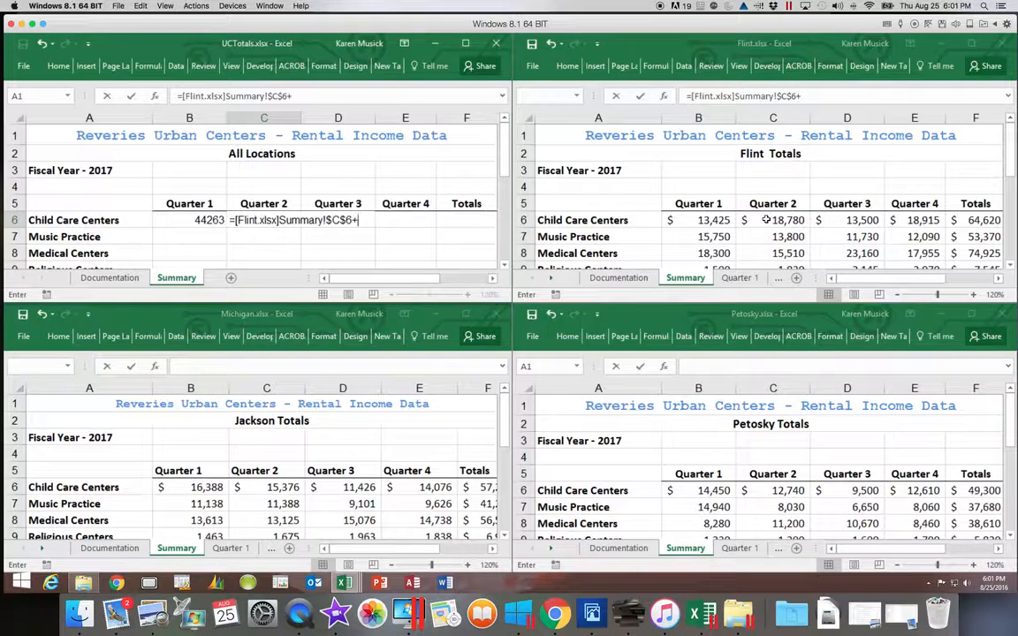
left_click(775, 493)
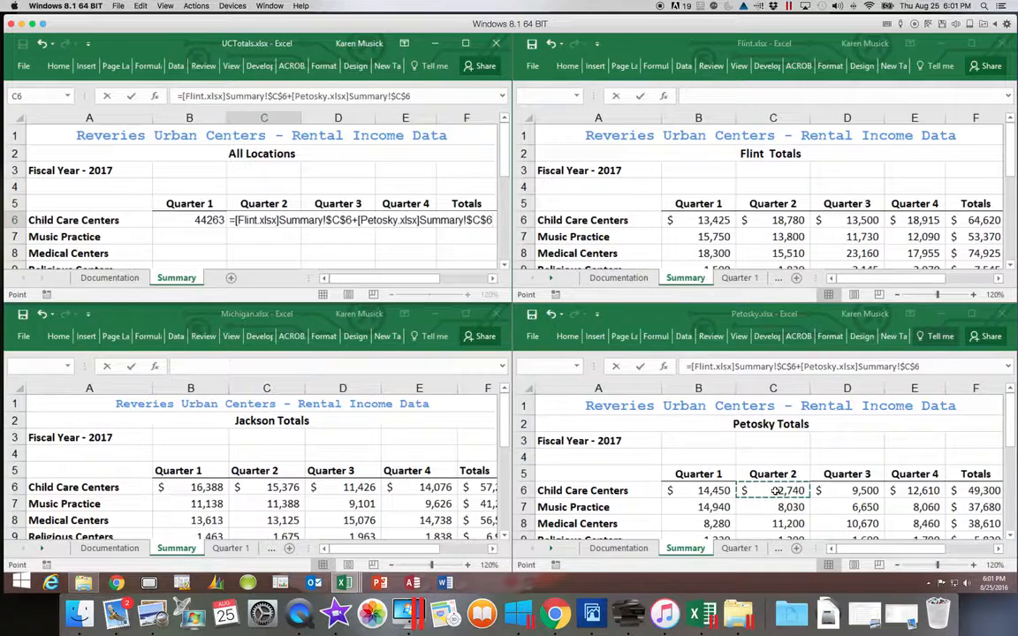
type("+")
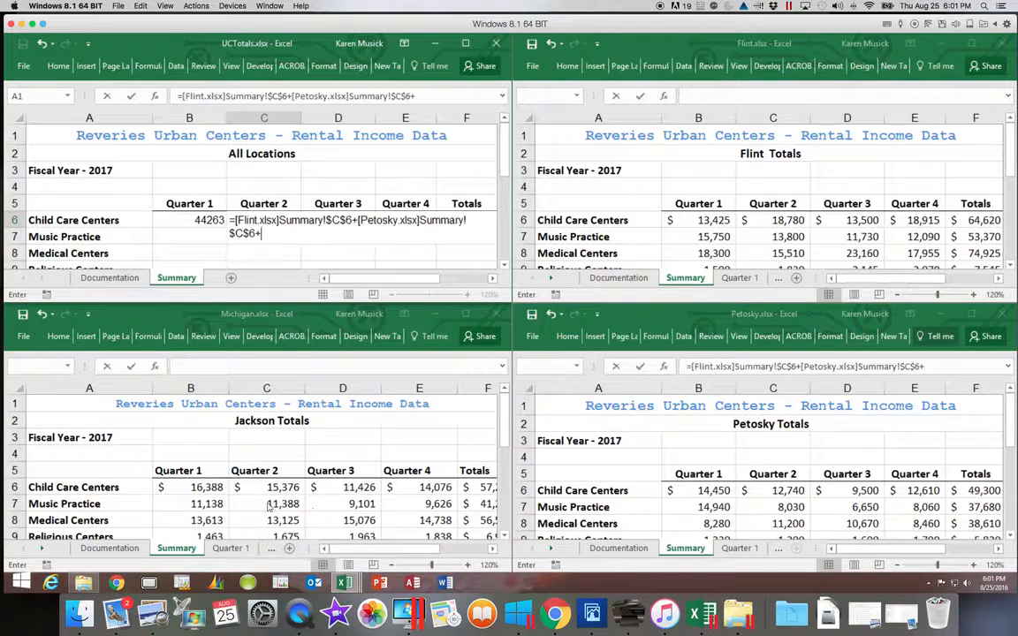
left_click(265, 486)
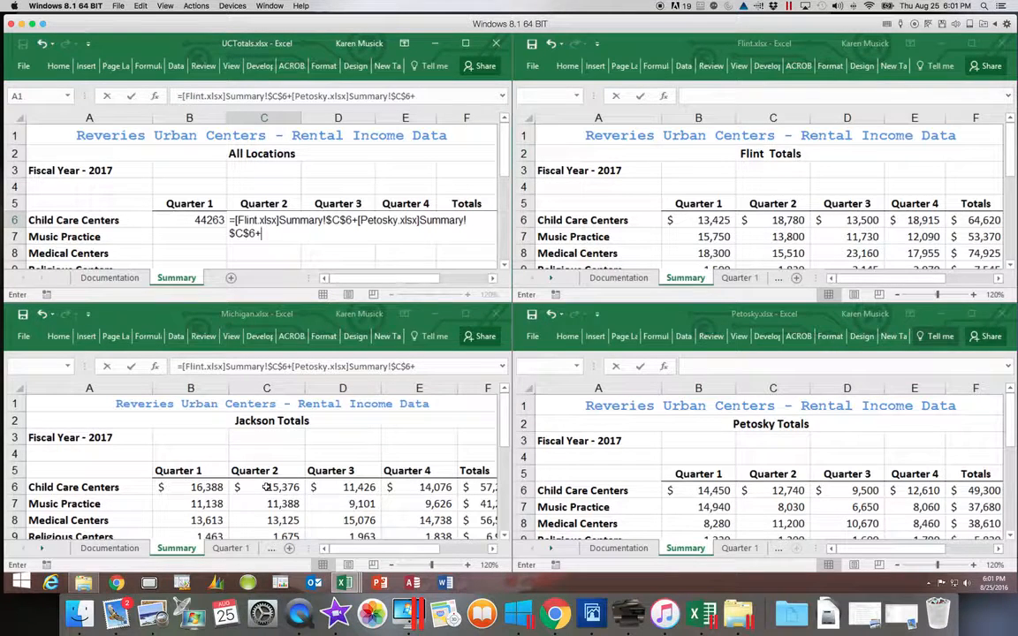
left_click(265, 487)
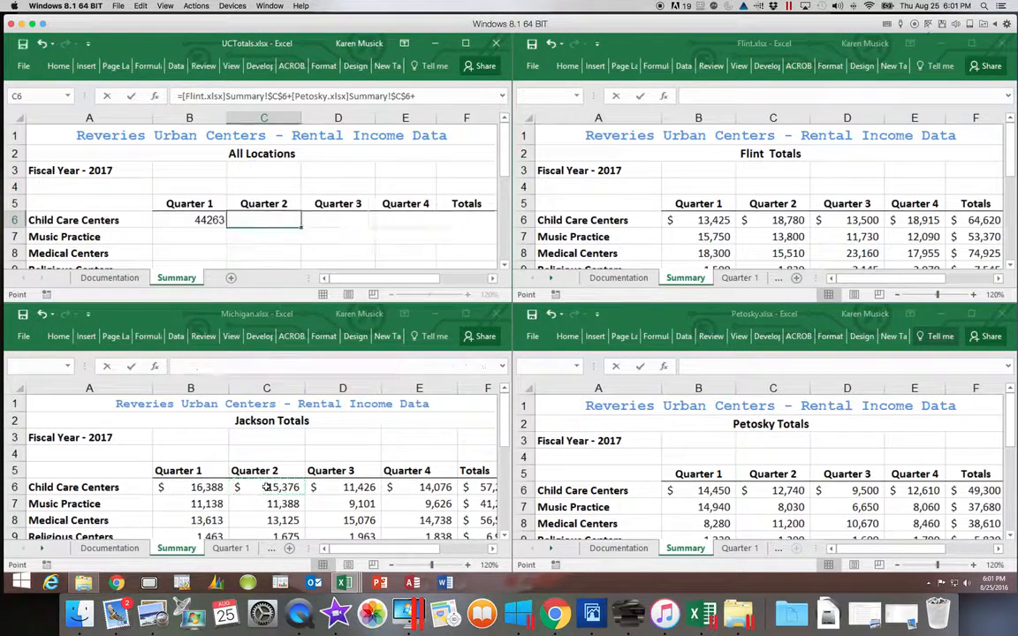
key("Return")
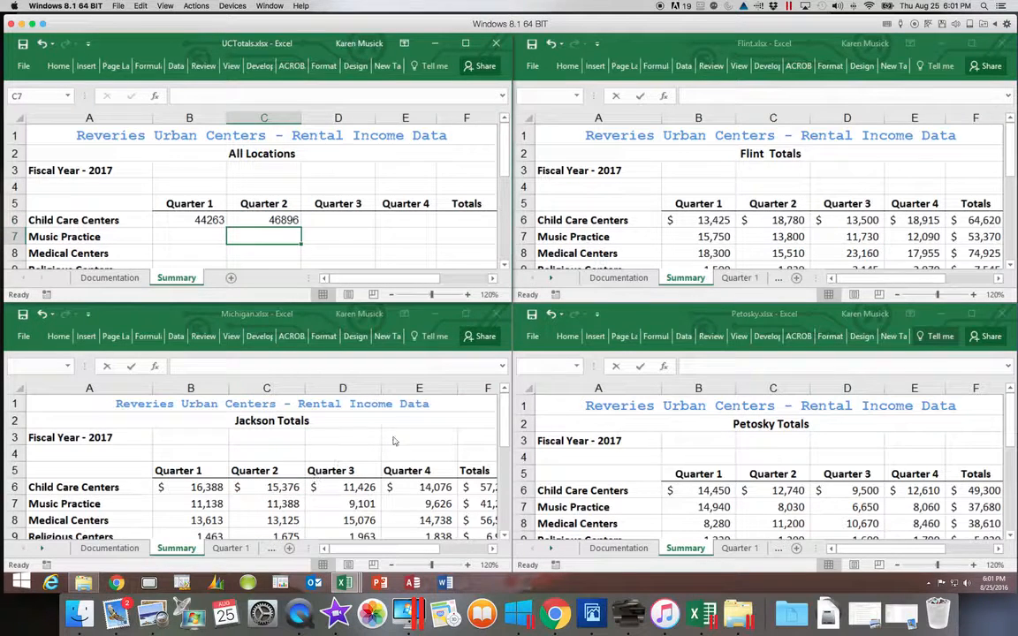
In UCTotals cell D6, enter a formula adding the Quarter 3 Child Care Centers cells (D6) of Flint, Petosky and Michigan
left_click(352, 220)
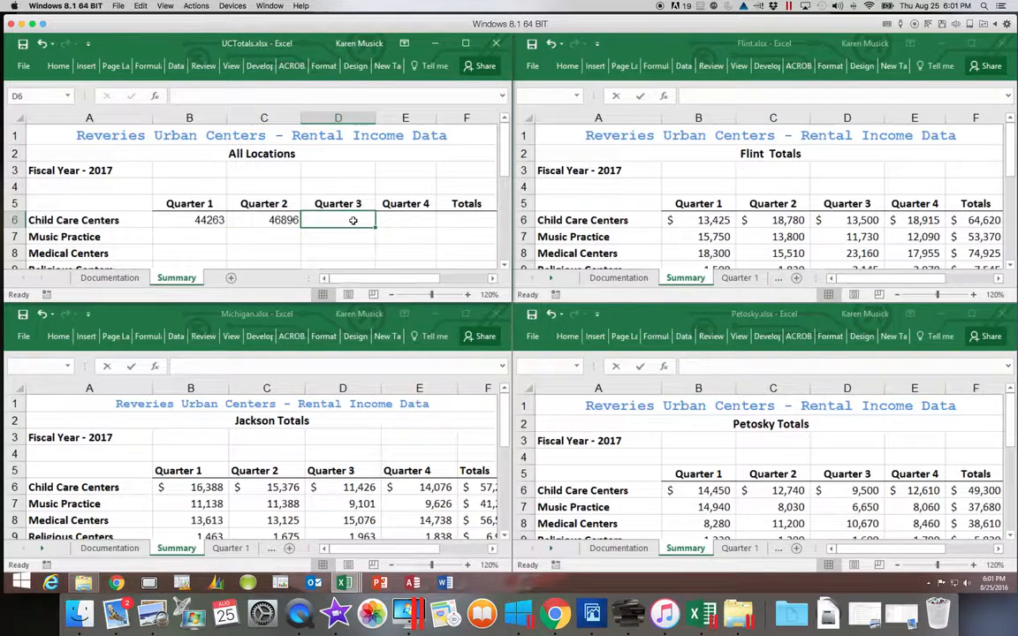
type("=")
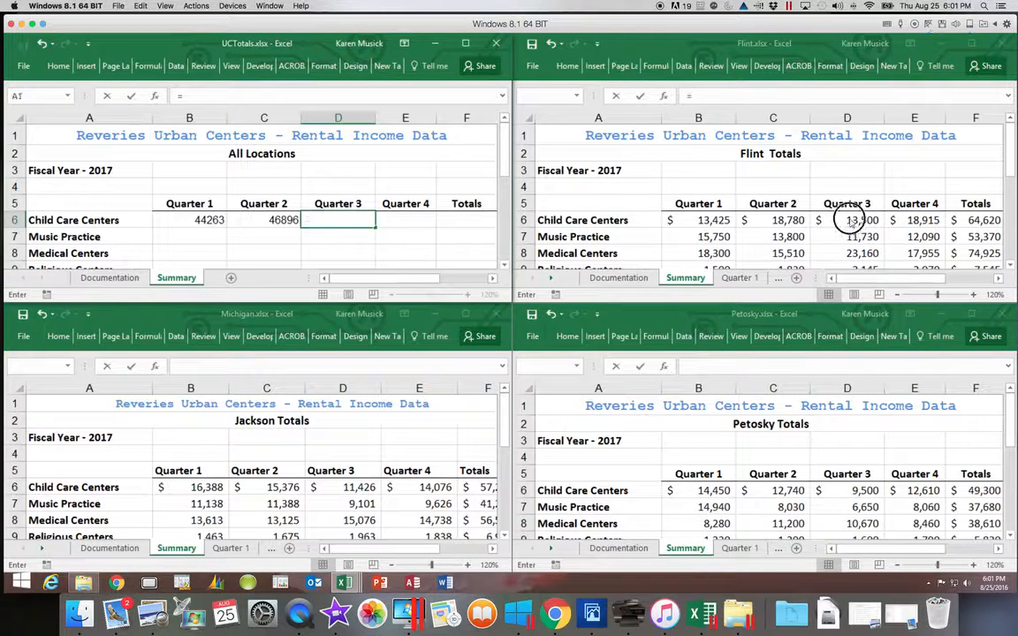
left_click(848, 220)
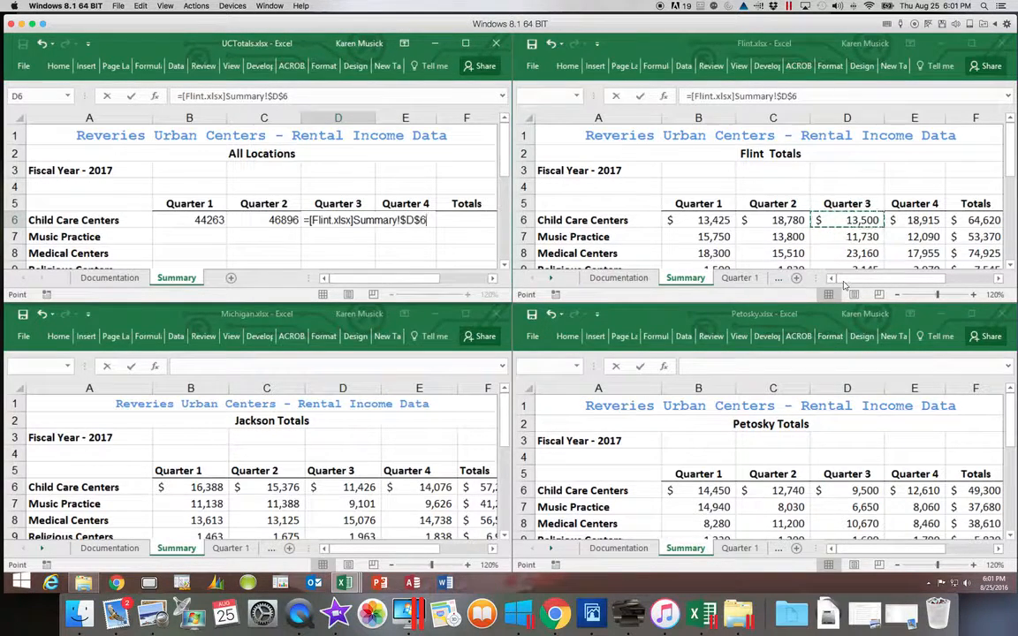
type("+")
left_click(862, 489)
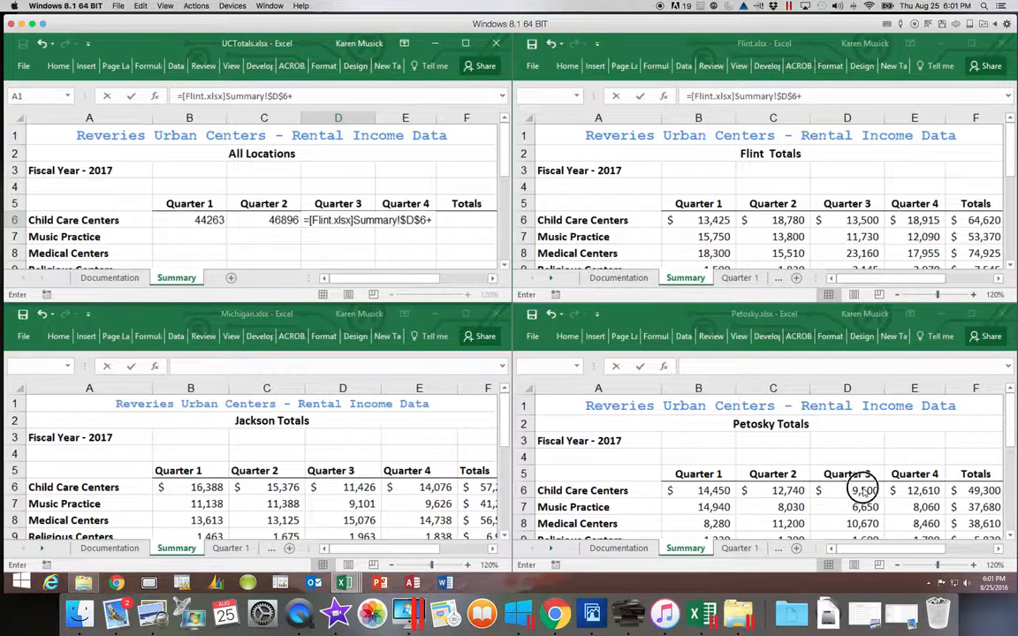
type("+")
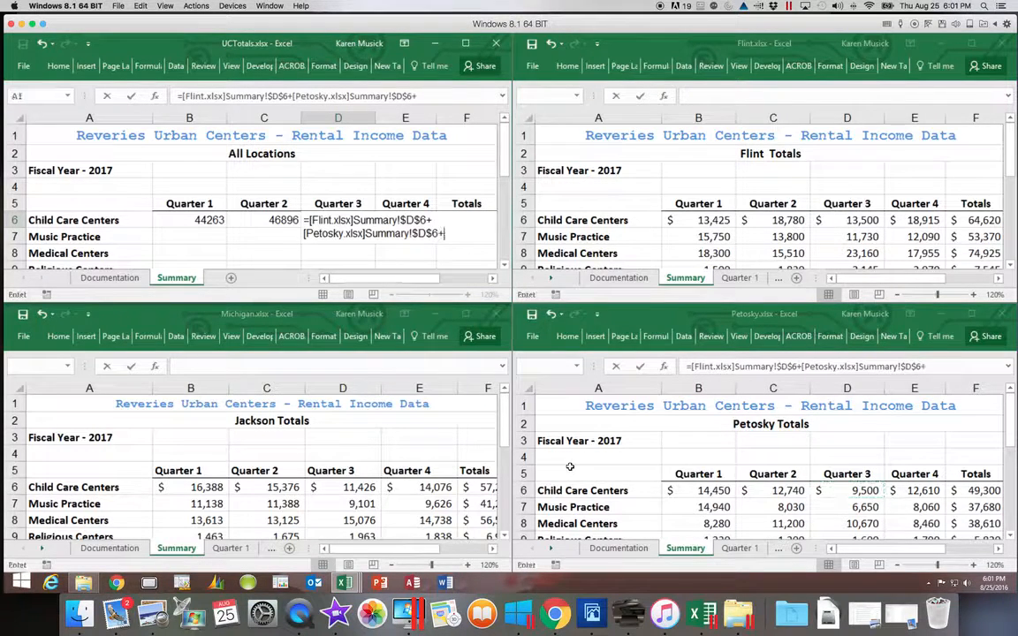
left_click(354, 486)
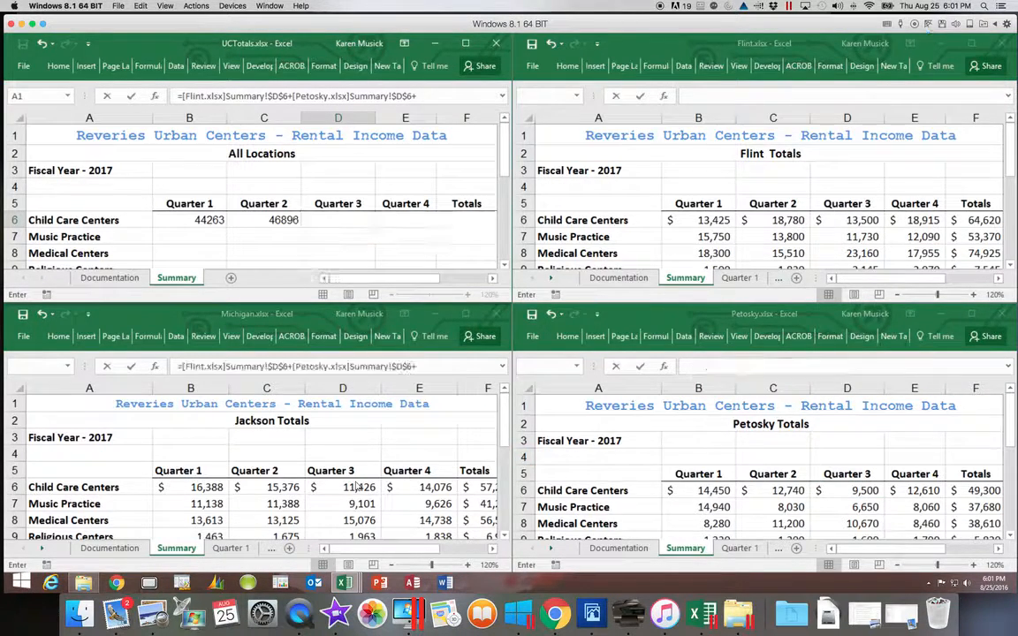
left_click(353, 486)
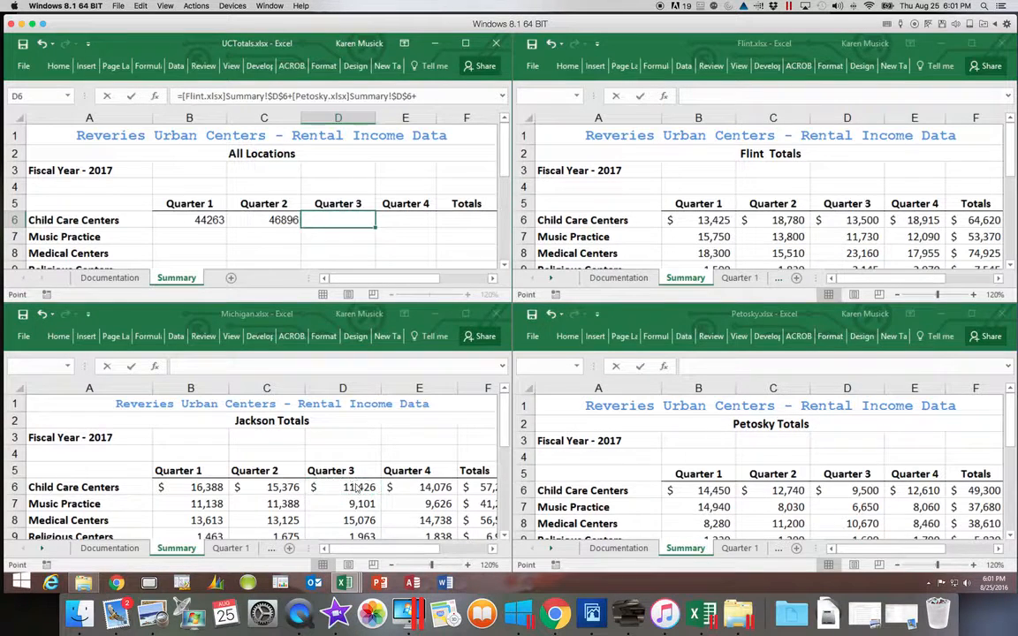
key("Return")
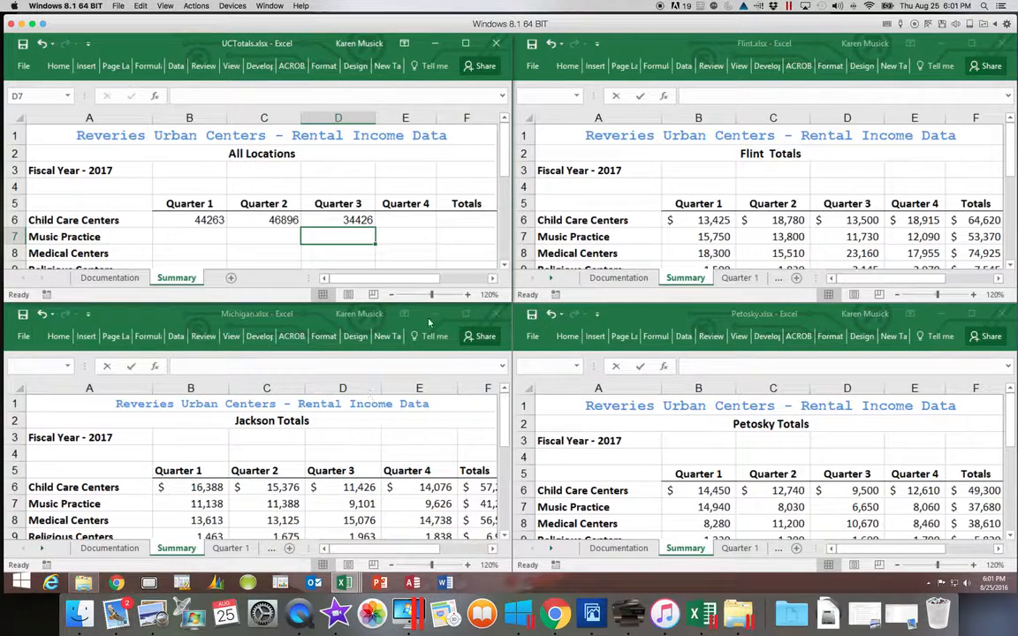
left_click(421, 220)
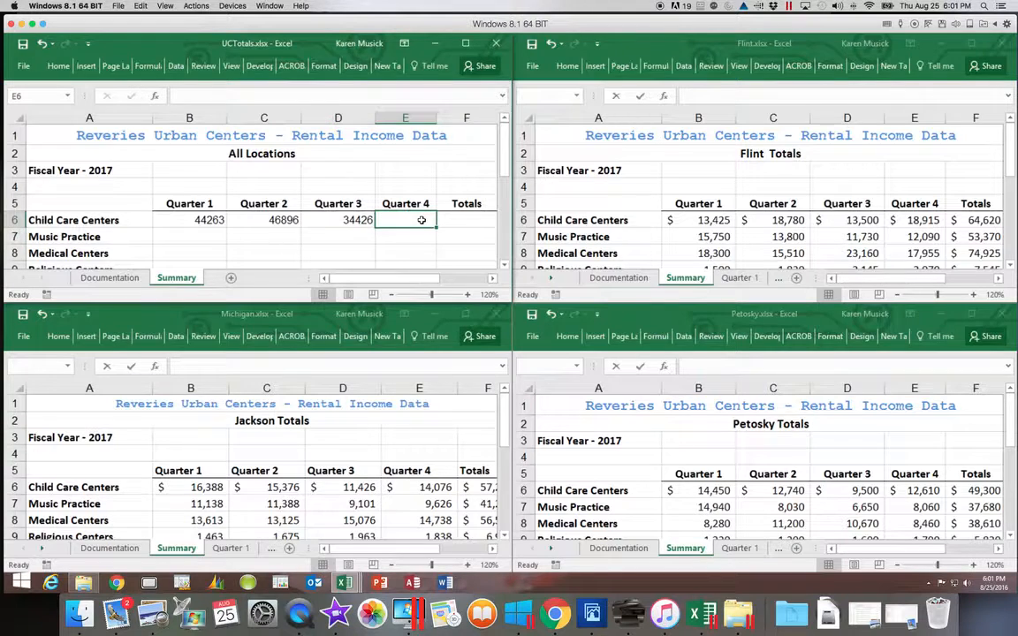
type("=")
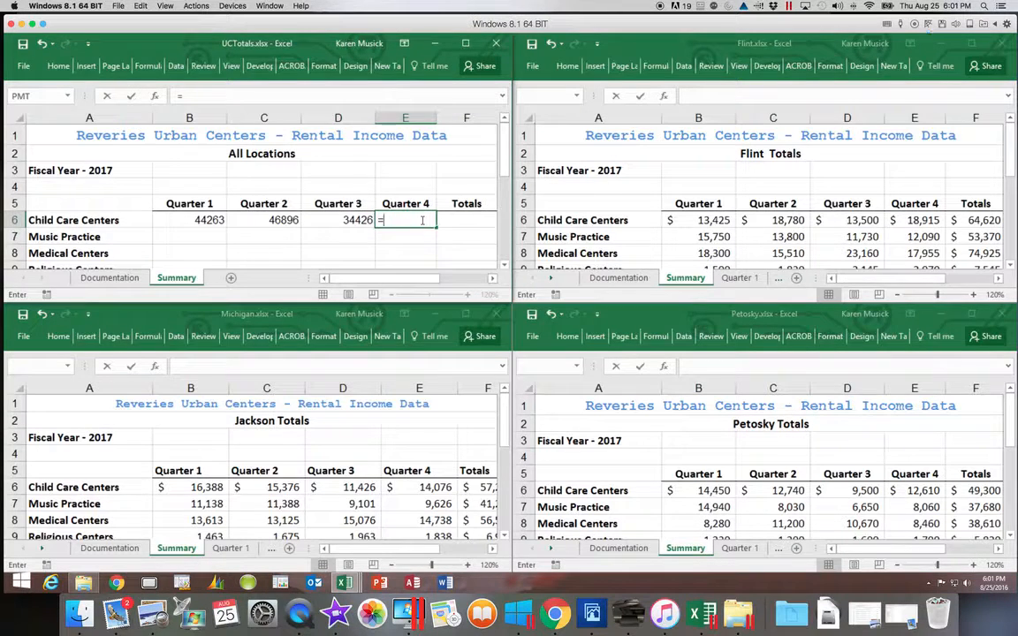
scroll(421, 220, "down", 1)
left_click(903, 217)
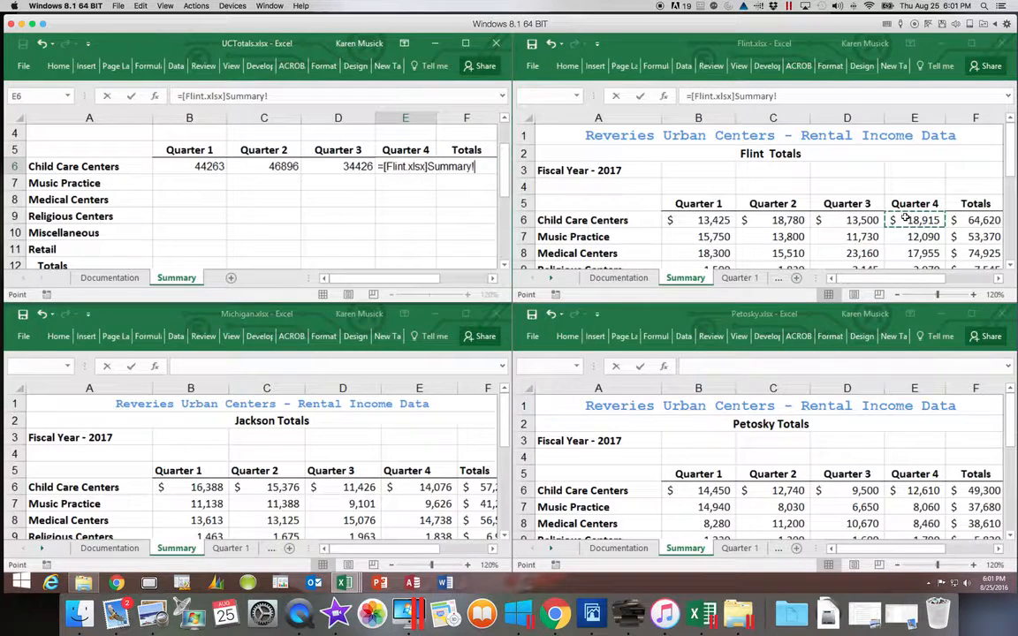
type("+")
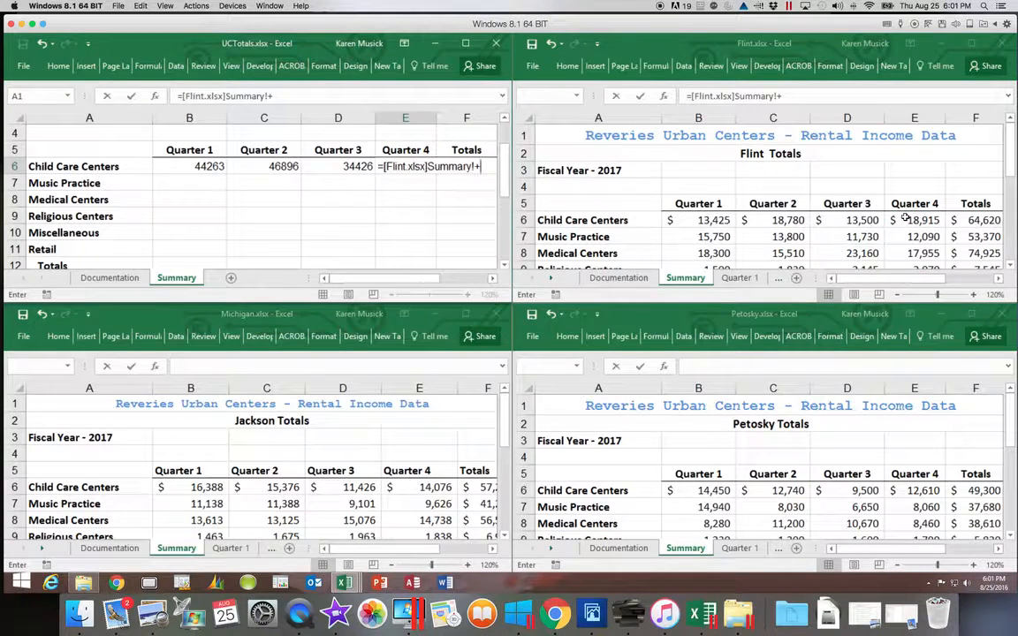
left_click(915, 487)
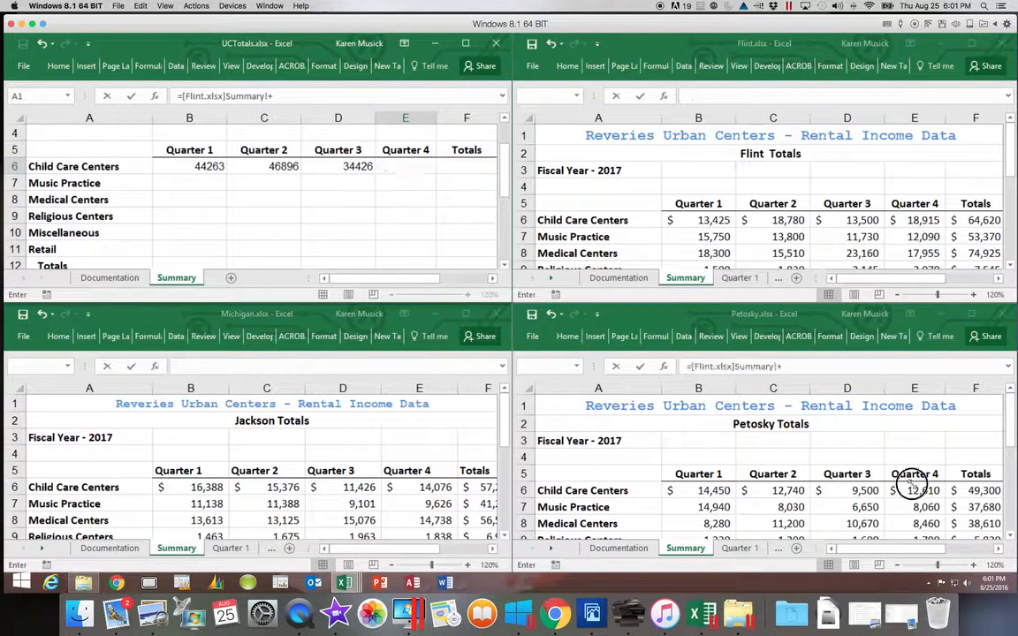
type("+")
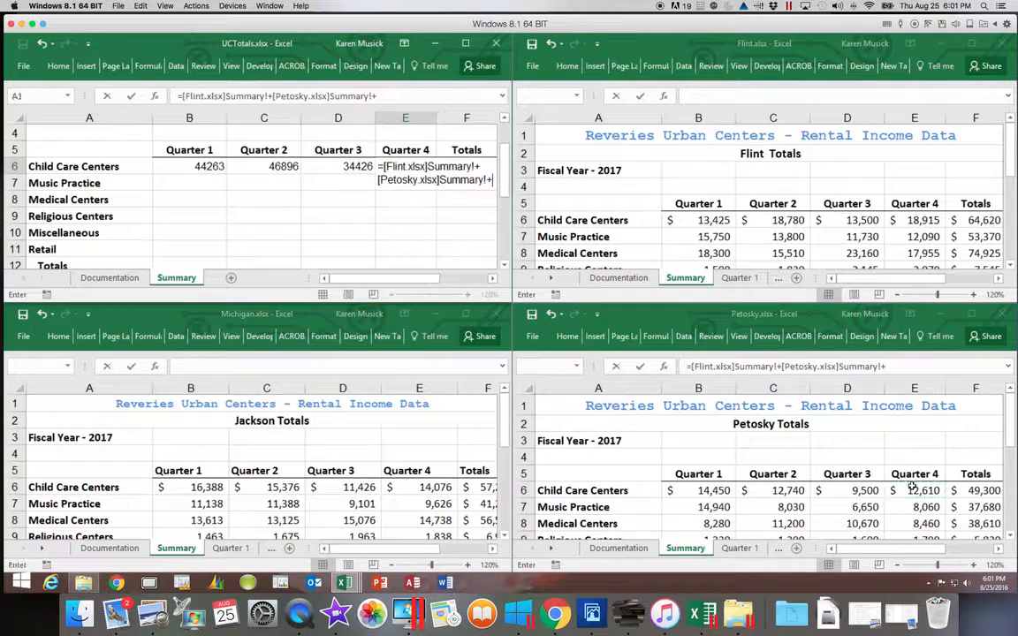
left_click(439, 486)
key("Return")
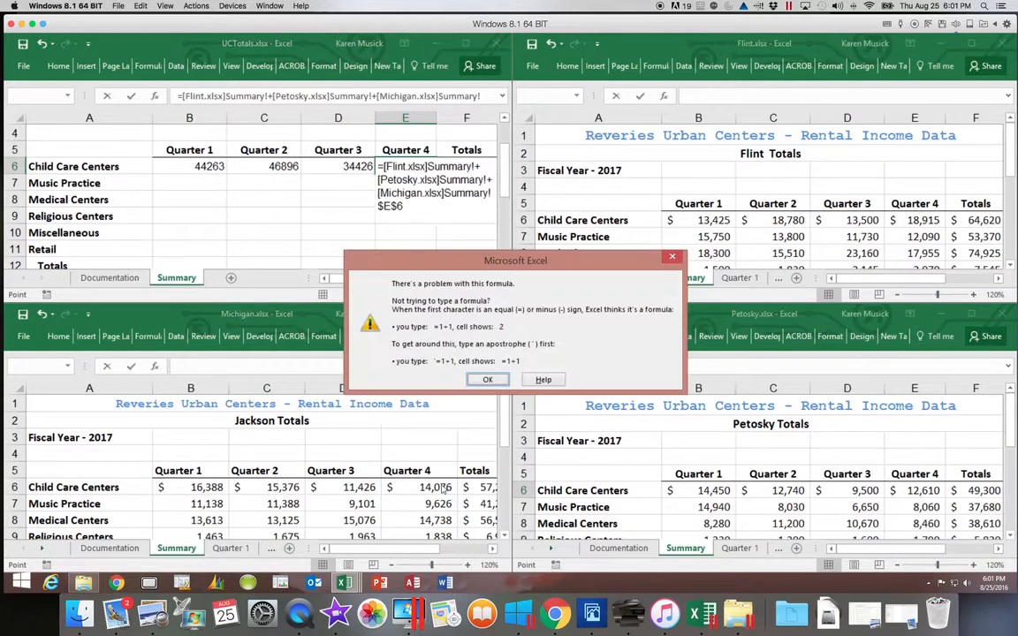
left_click(489, 380)
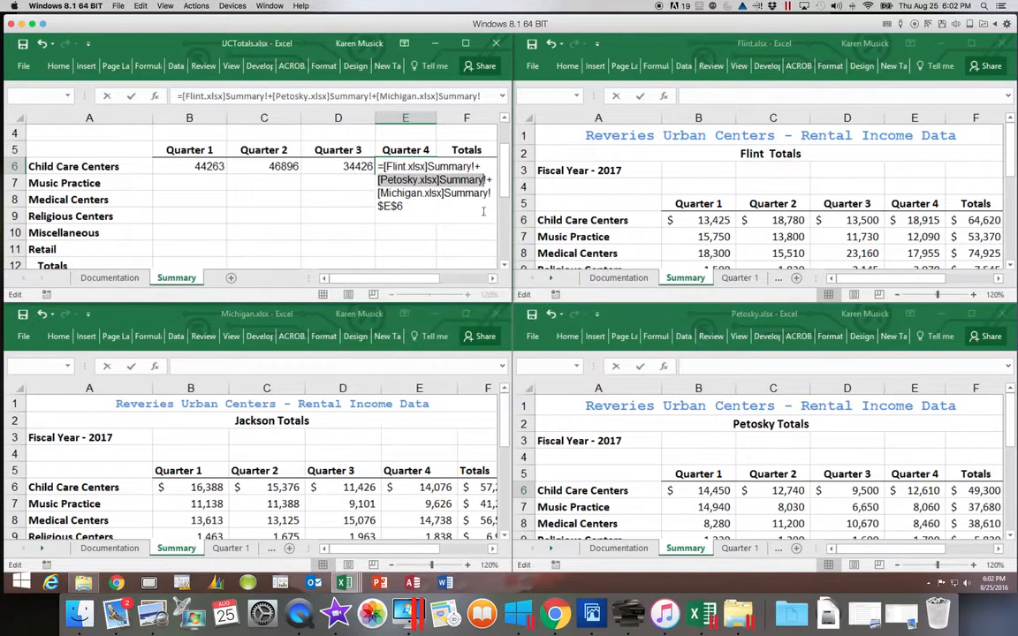
left_click_drag(482, 166, 386, 166)
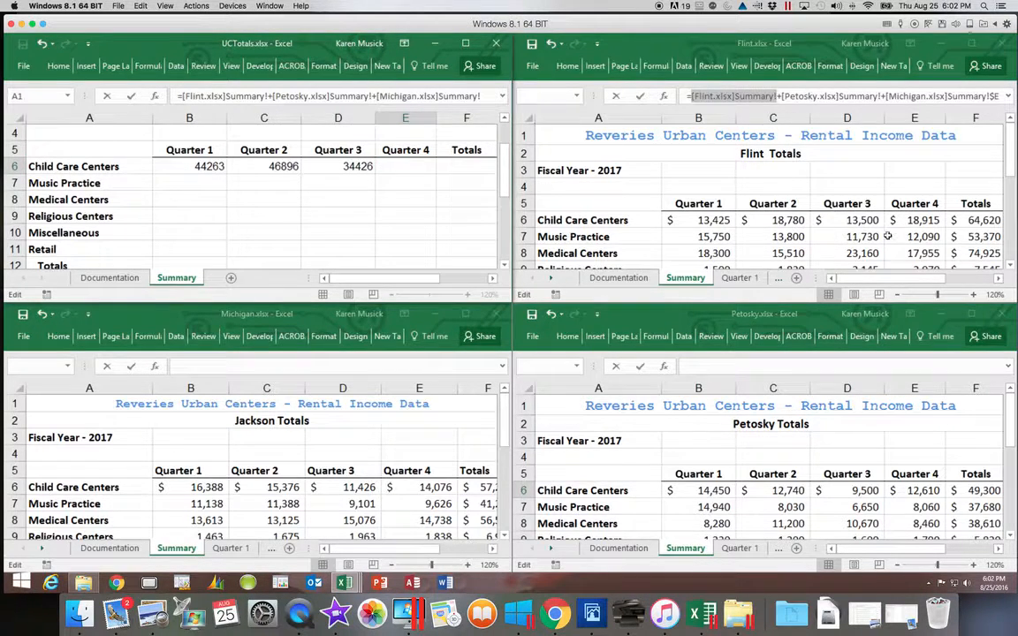
left_click(919, 220)
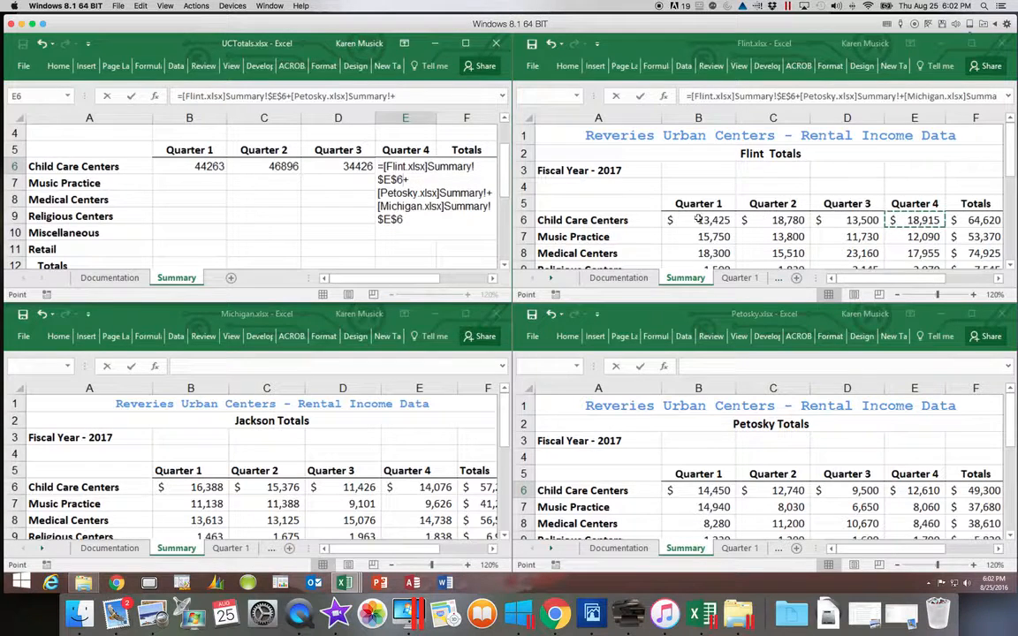
left_click(489, 193)
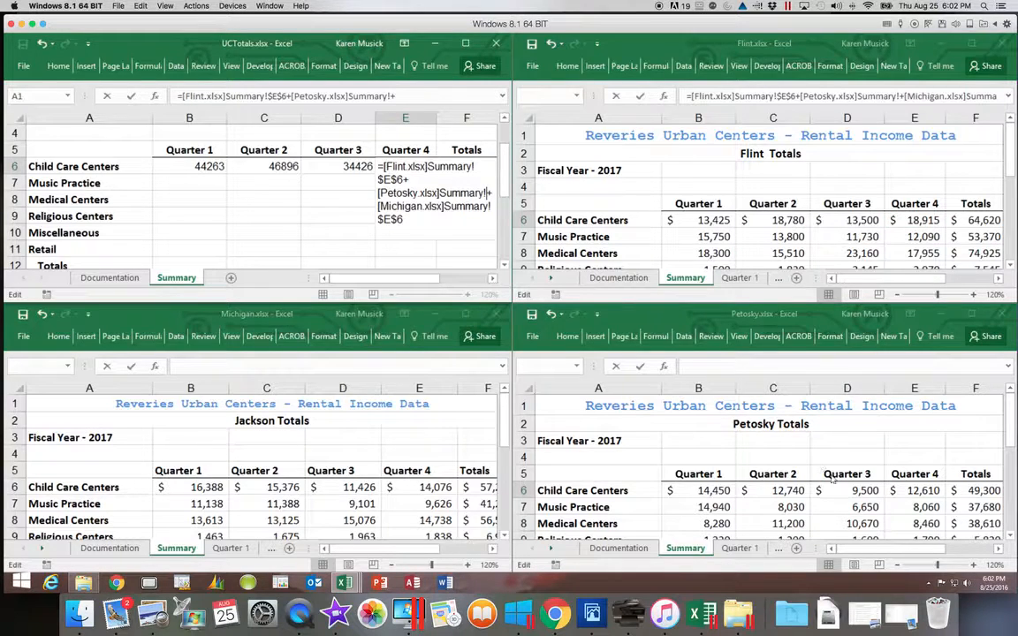
left_click(910, 488)
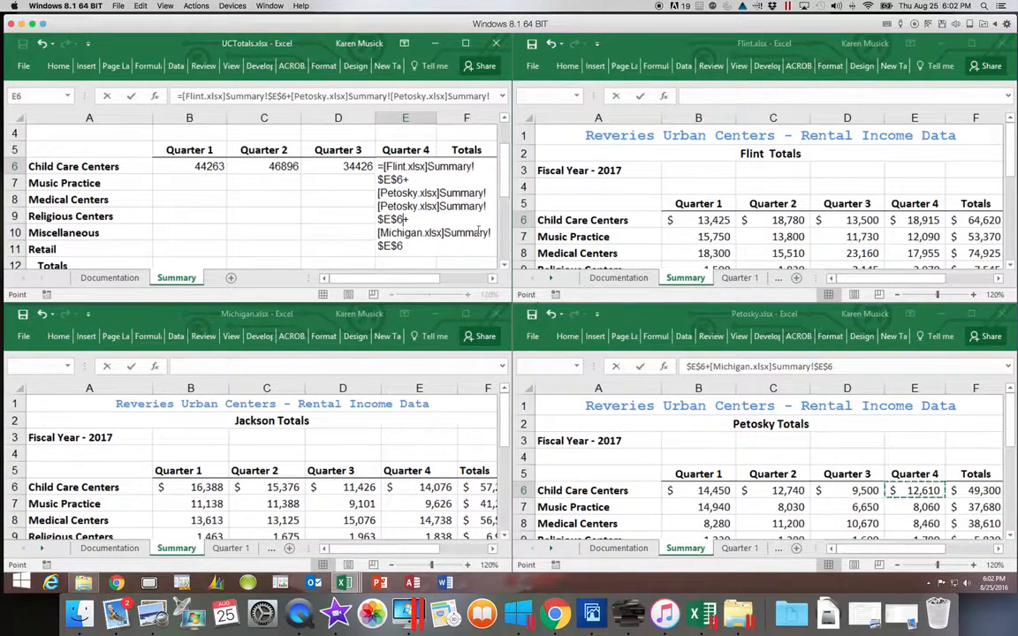
left_click_drag(488, 191, 377, 193)
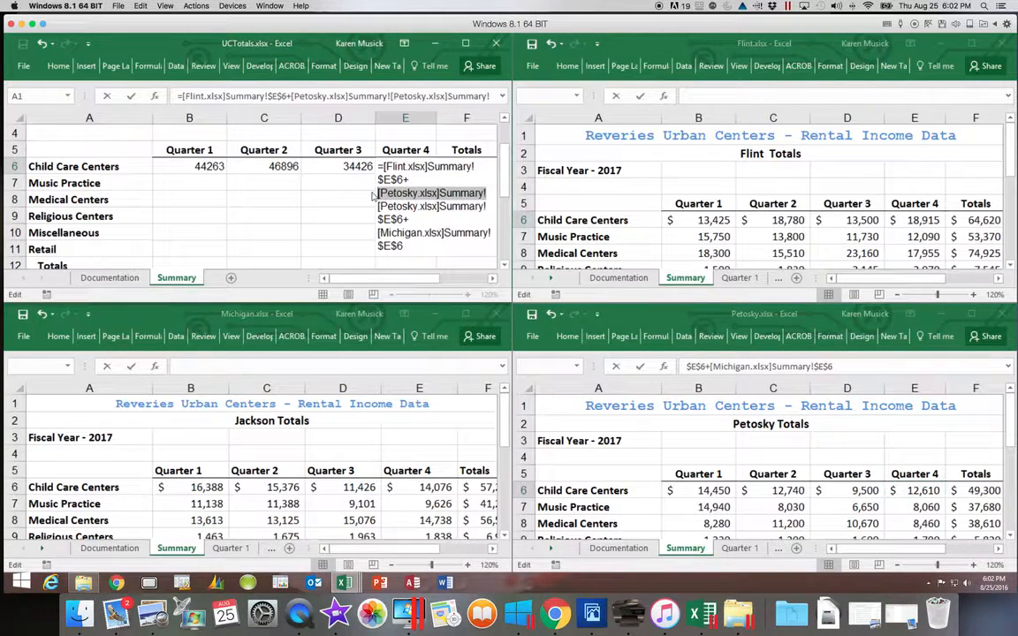
key("Escape")
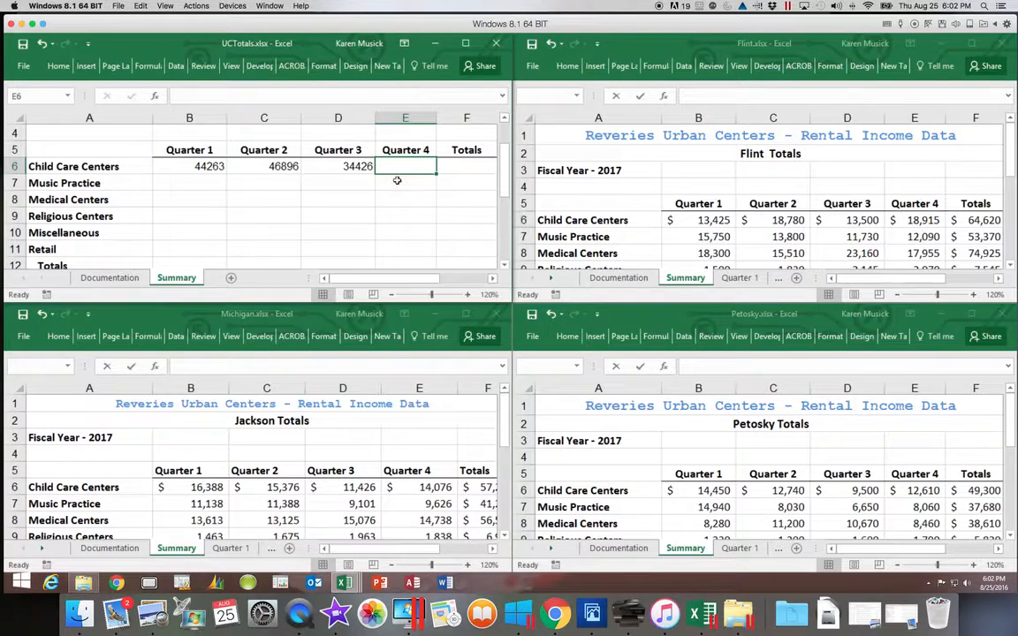
In UCTotals cell E6, enter a formula adding the Quarter 4 Child Care Centers cells (E6) of Flint, Petosky and Michigan
type("=")
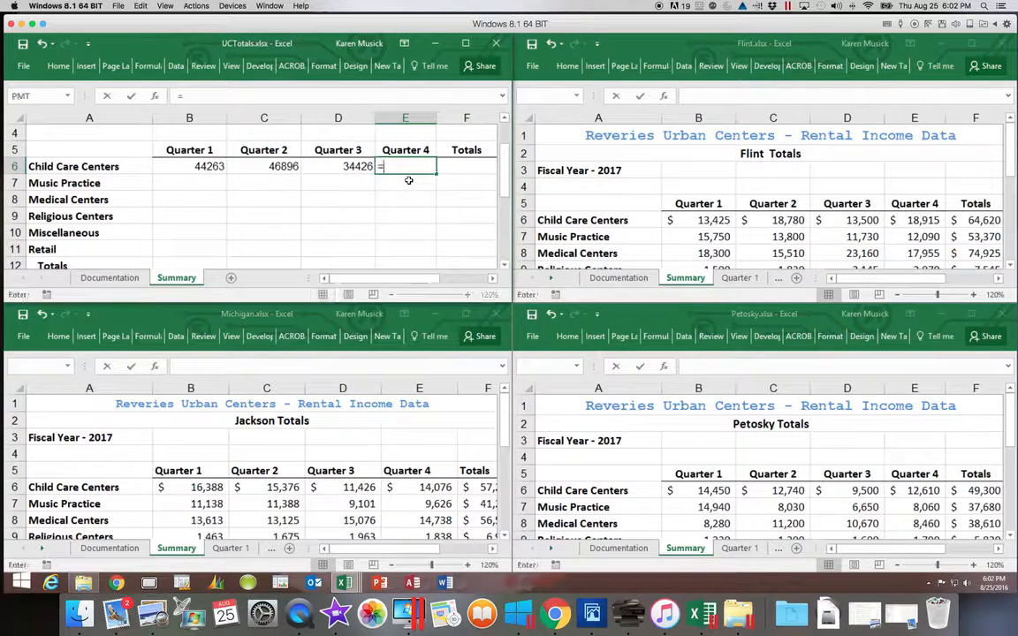
left_click(919, 220)
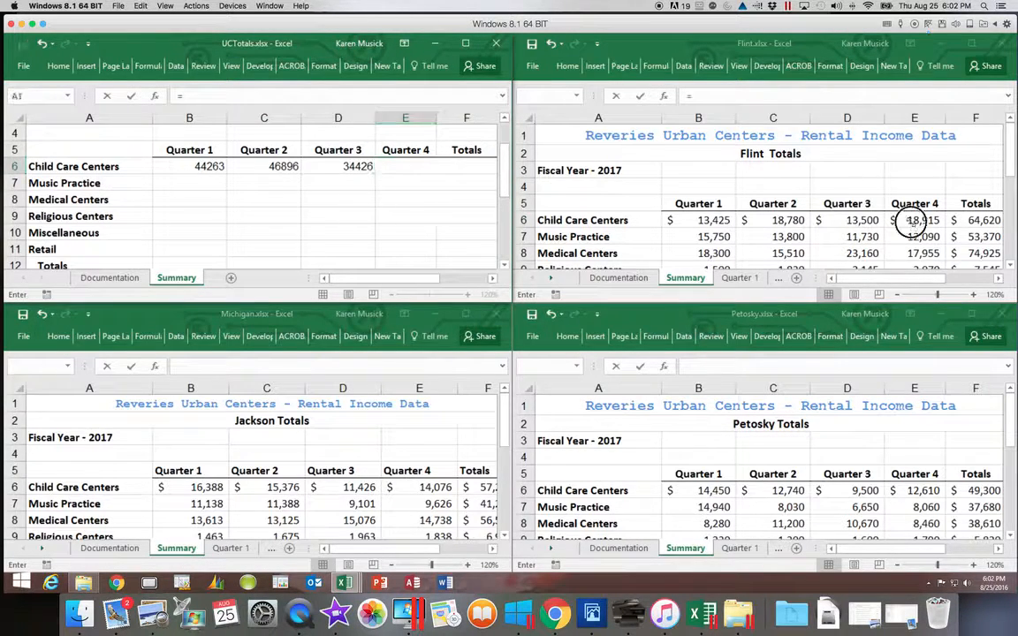
left_click(920, 220)
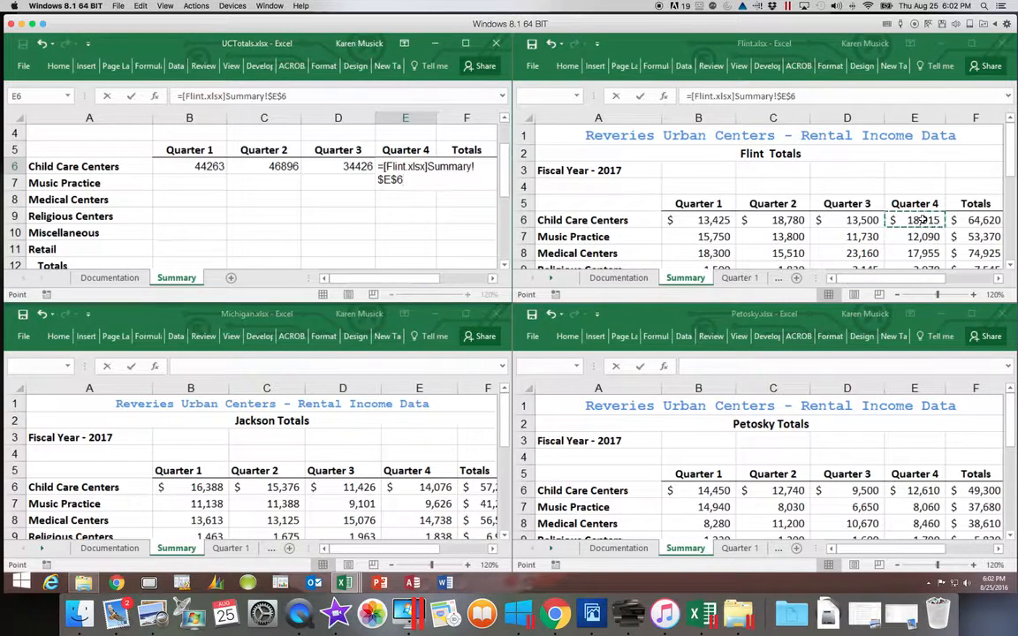
type("+")
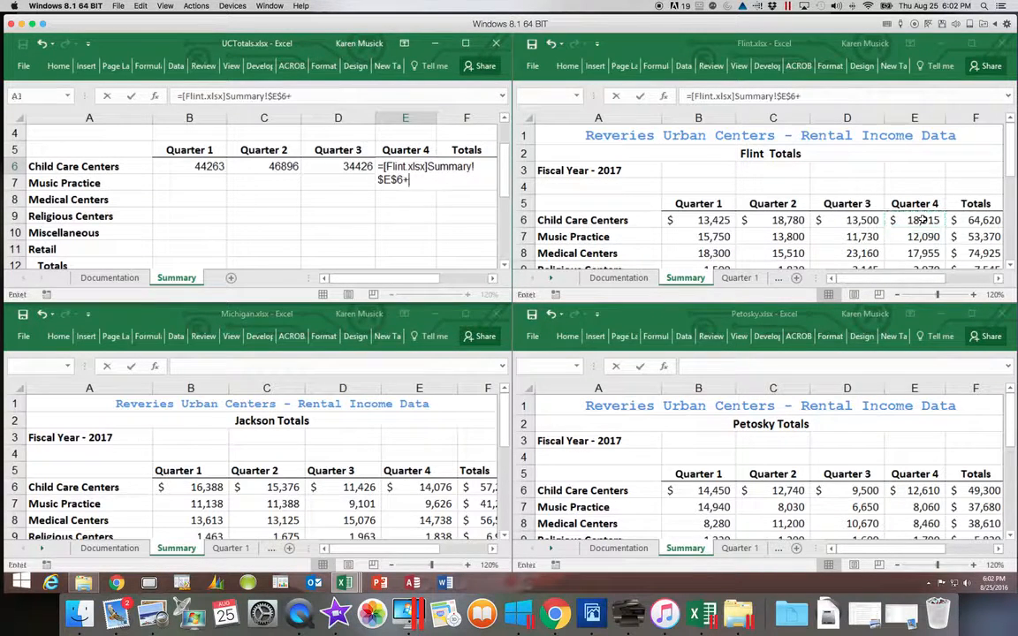
left_click(917, 492)
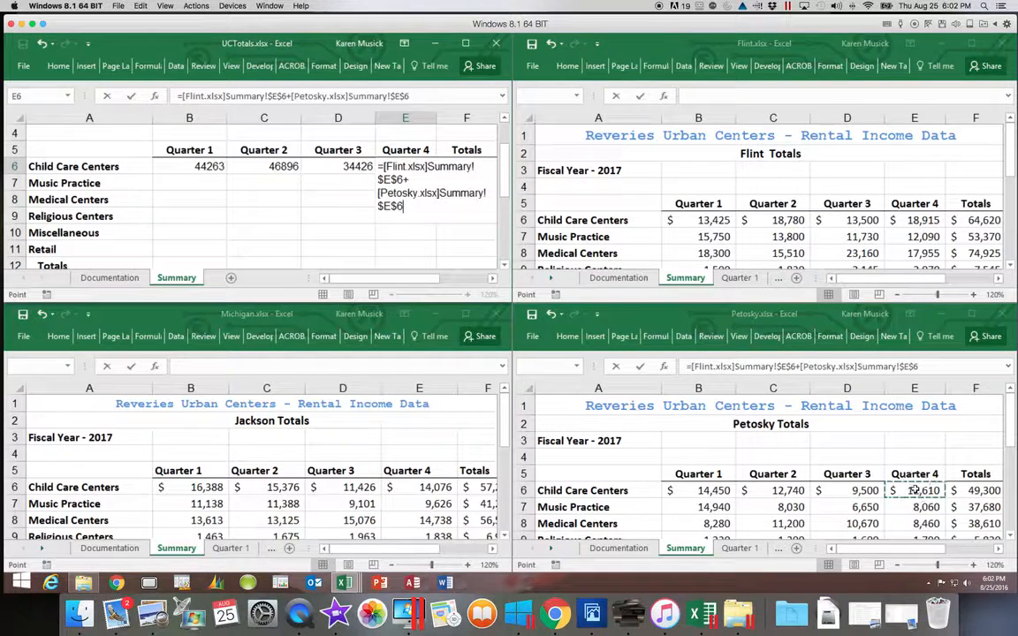
type("+")
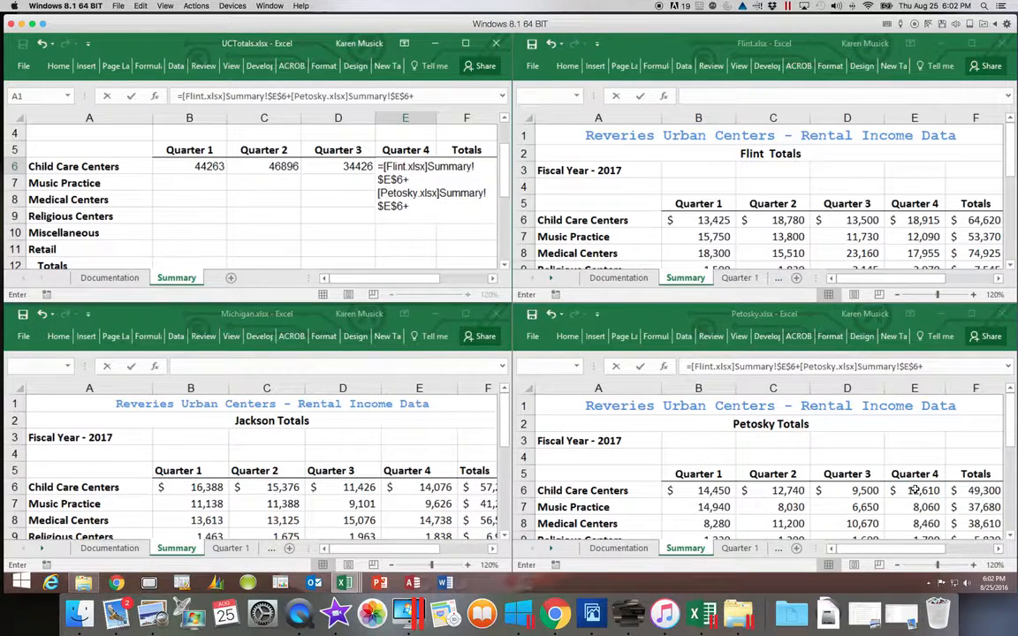
left_click(433, 488)
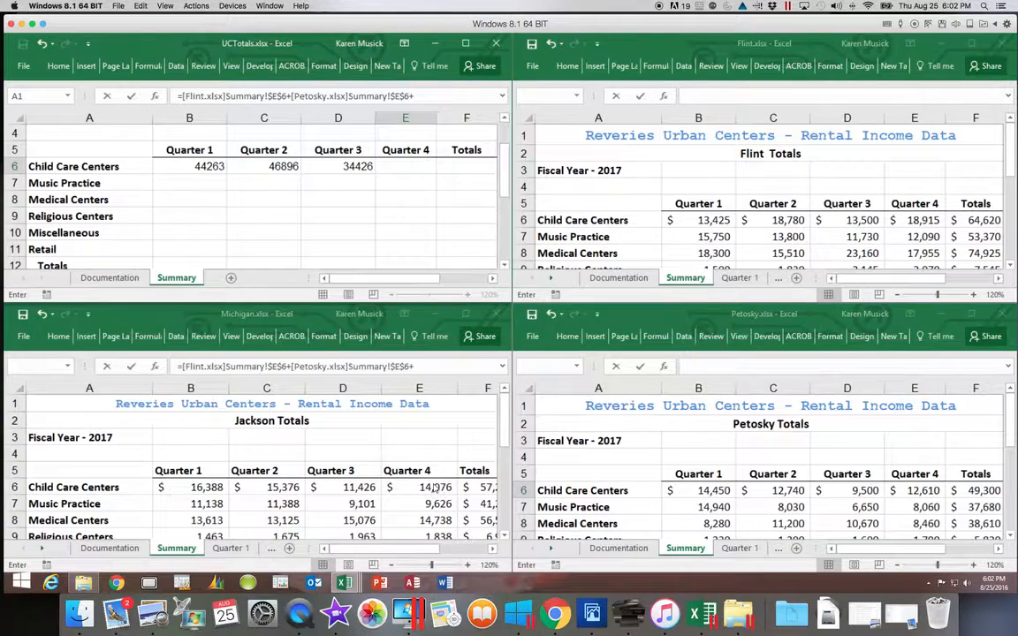
left_click(433, 488)
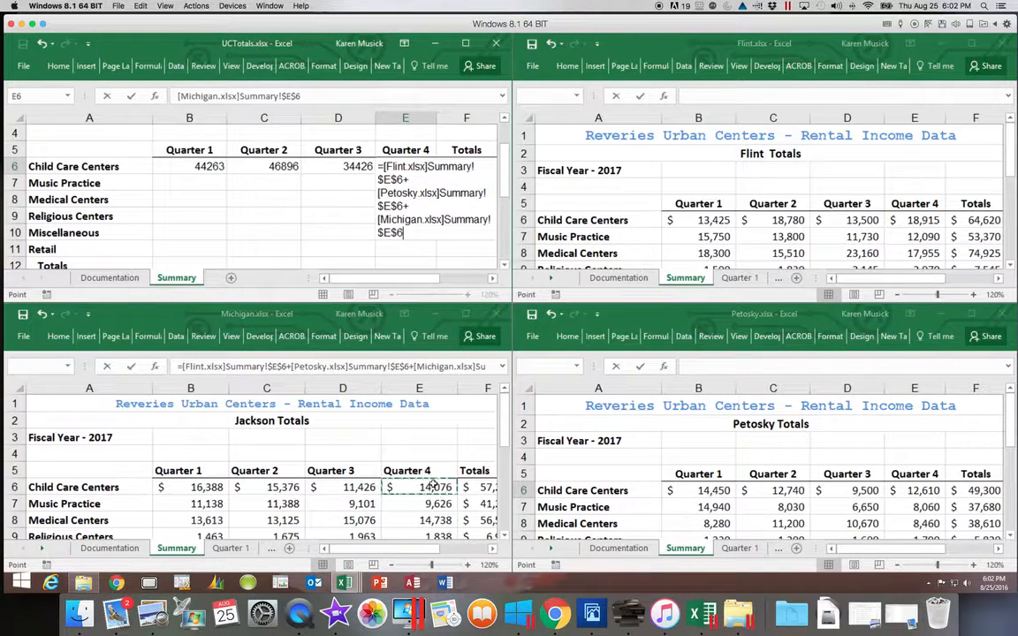
scroll(433, 488, "right", 3)
key("Return")
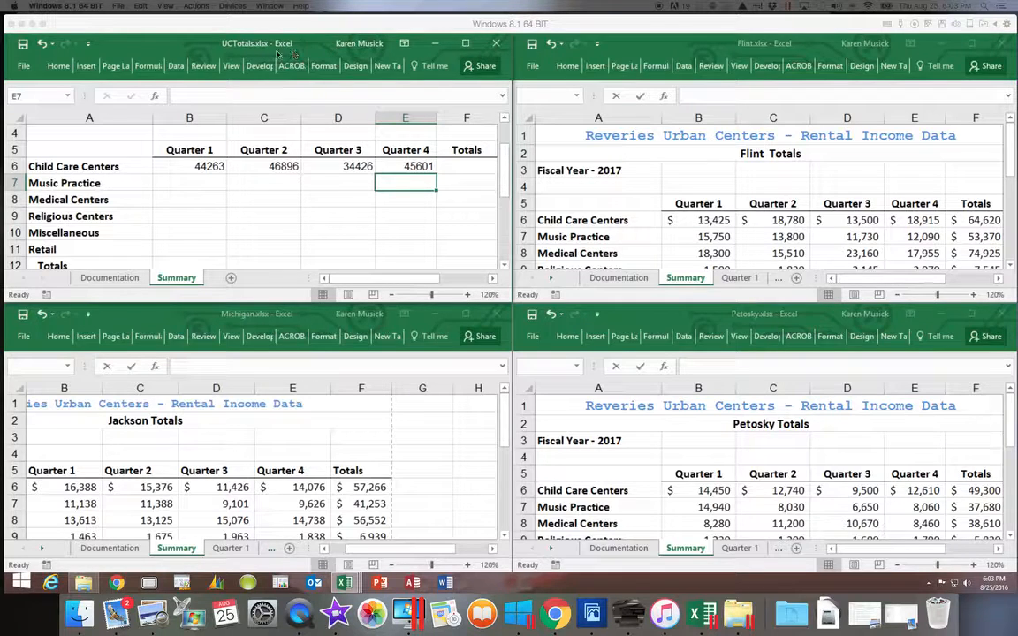
Maximize the UCTotals workbook window and keep its ribbon permanently expanded
left_click(465, 43)
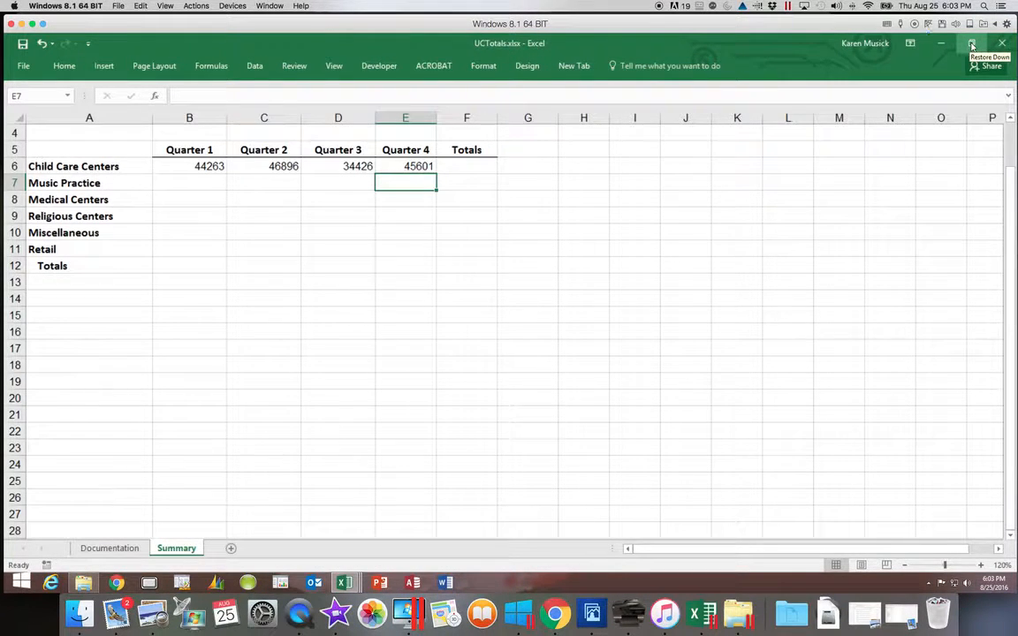
left_click(971, 44)
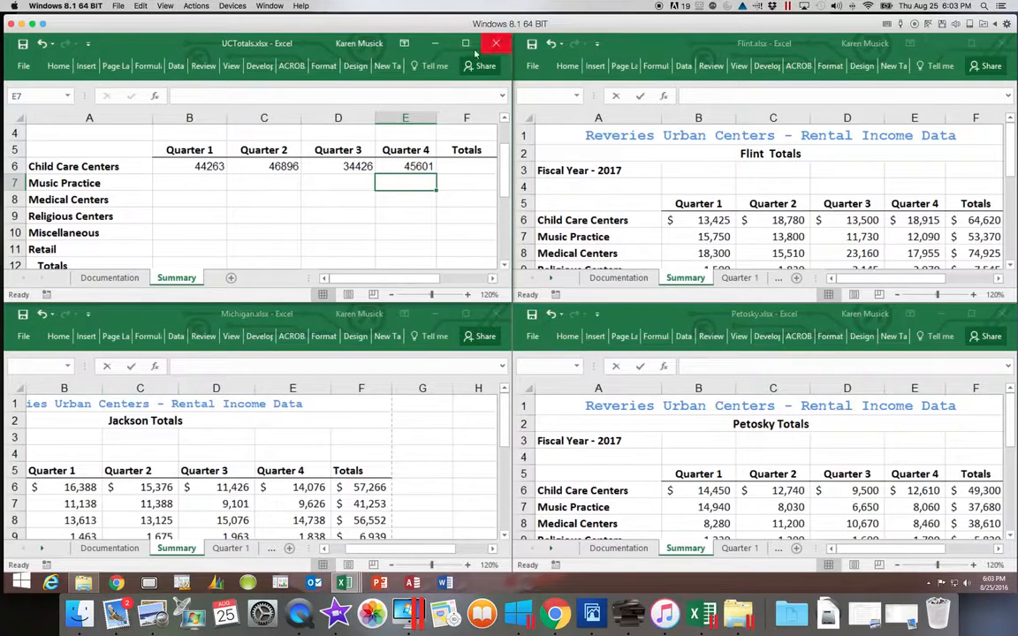
double_click(463, 49)
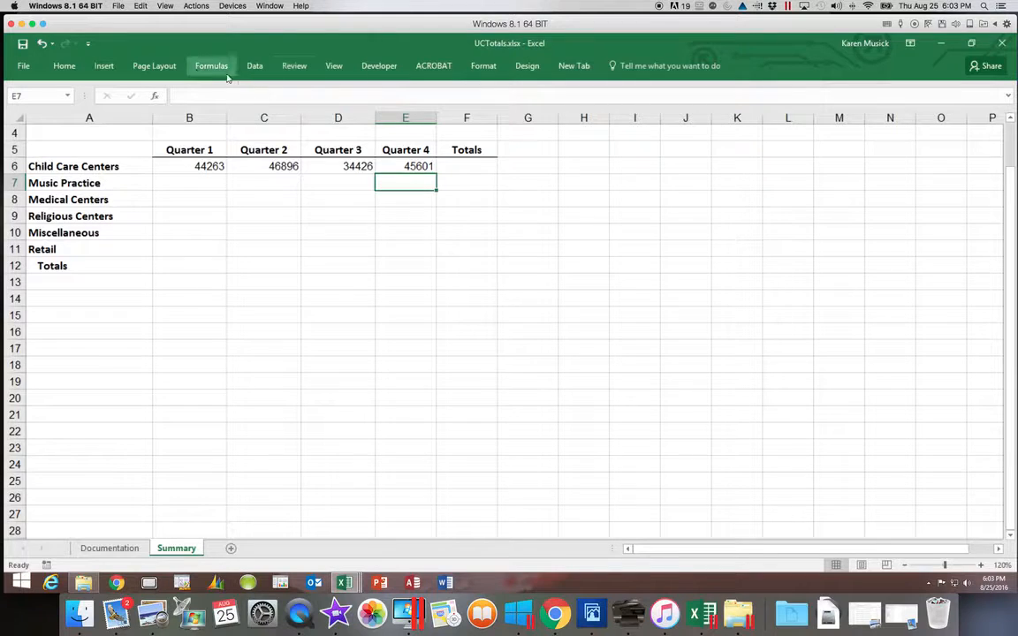
left_click(105, 66)
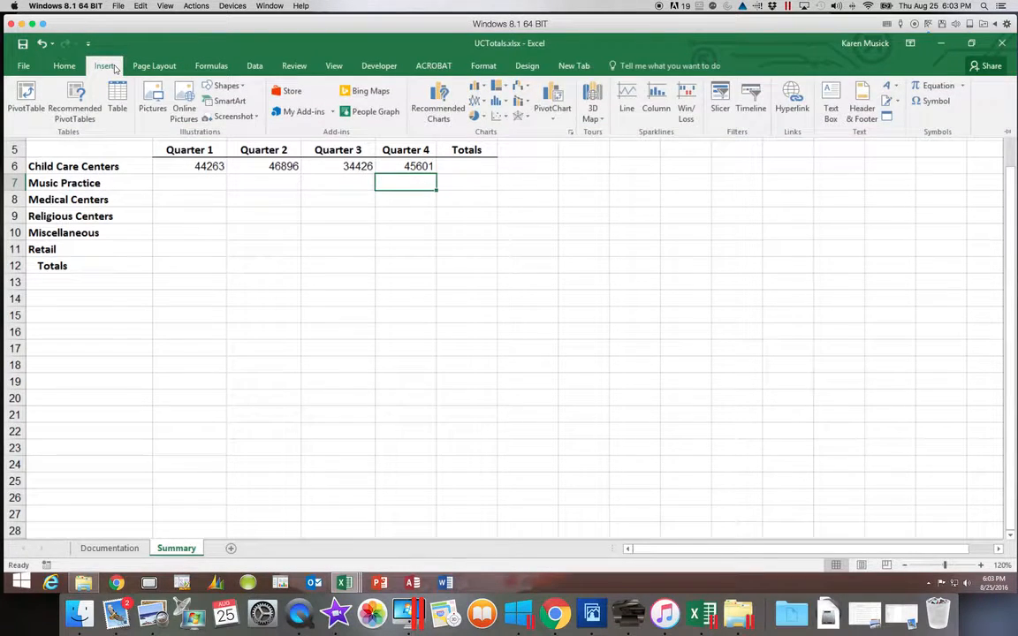
left_click(1008, 133)
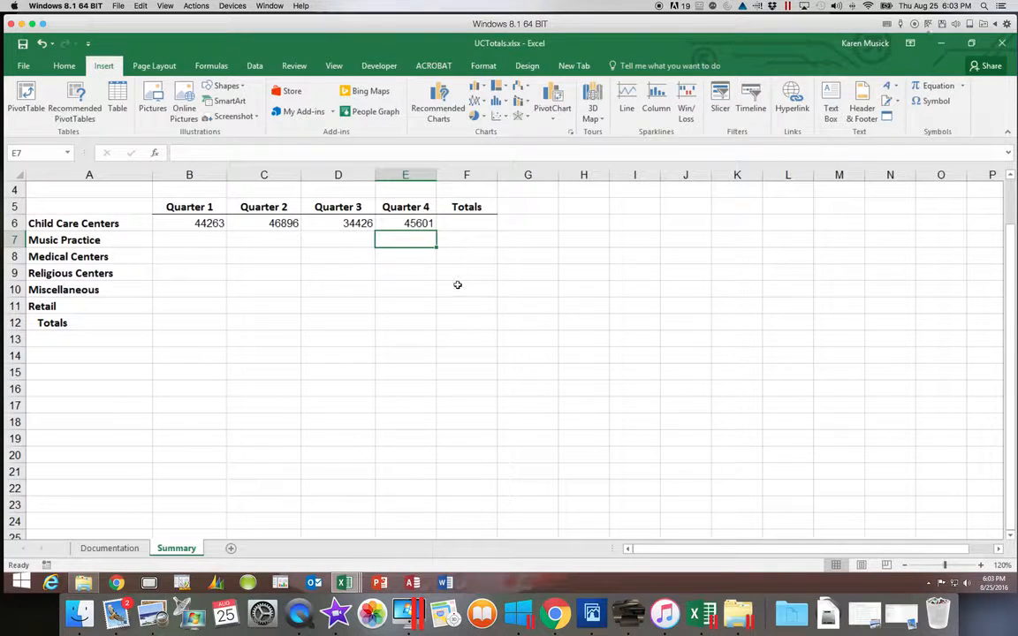
Remove the dollar signs from the Flint and Petosky references in cell B6's formula so both read Summary!B6
left_click(201, 227)
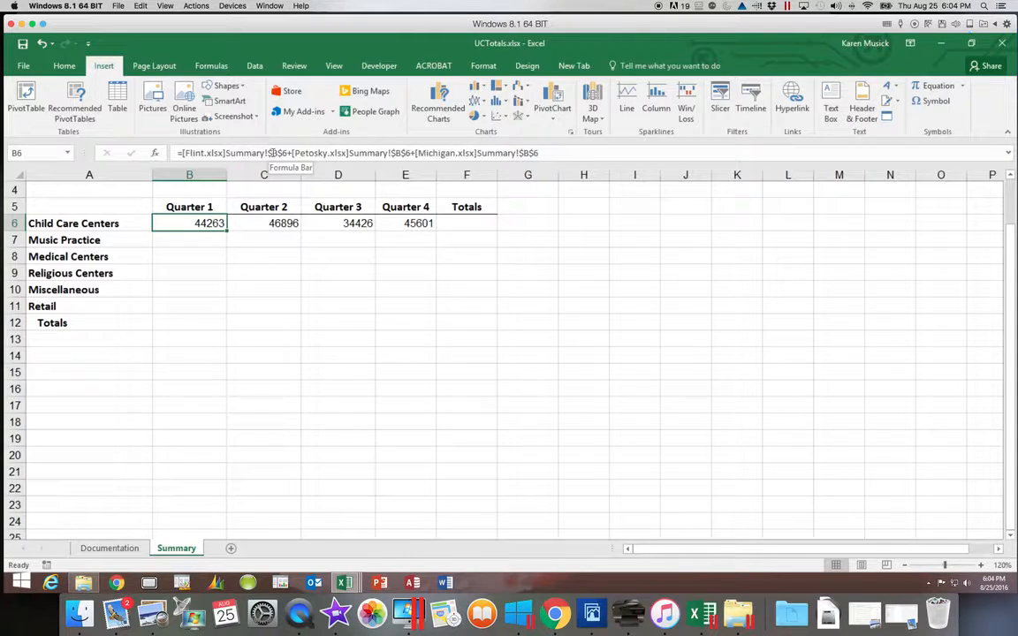
left_click(273, 154)
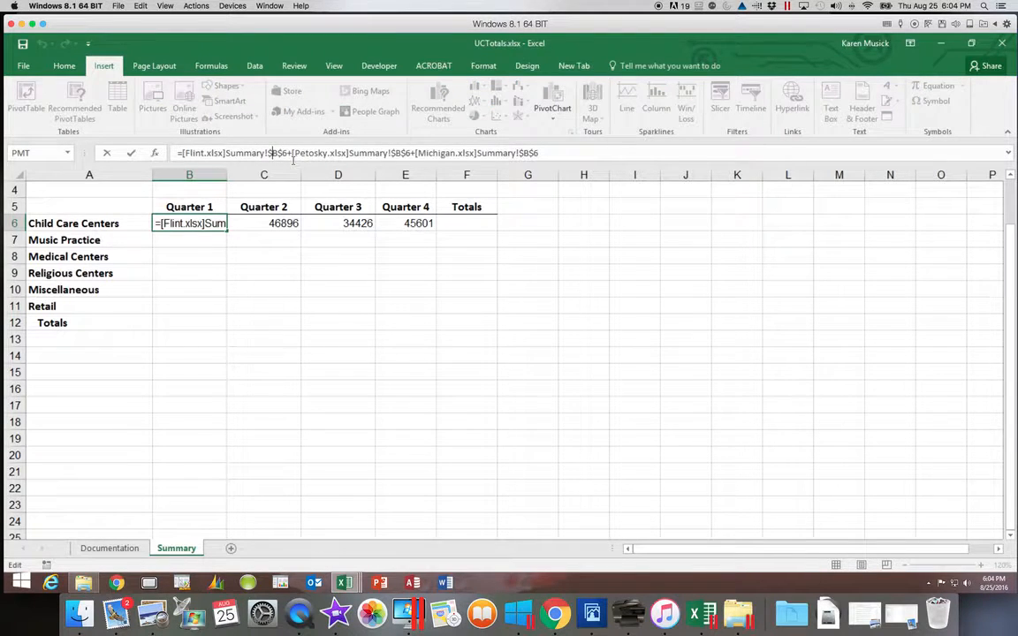
key("BackSpace")
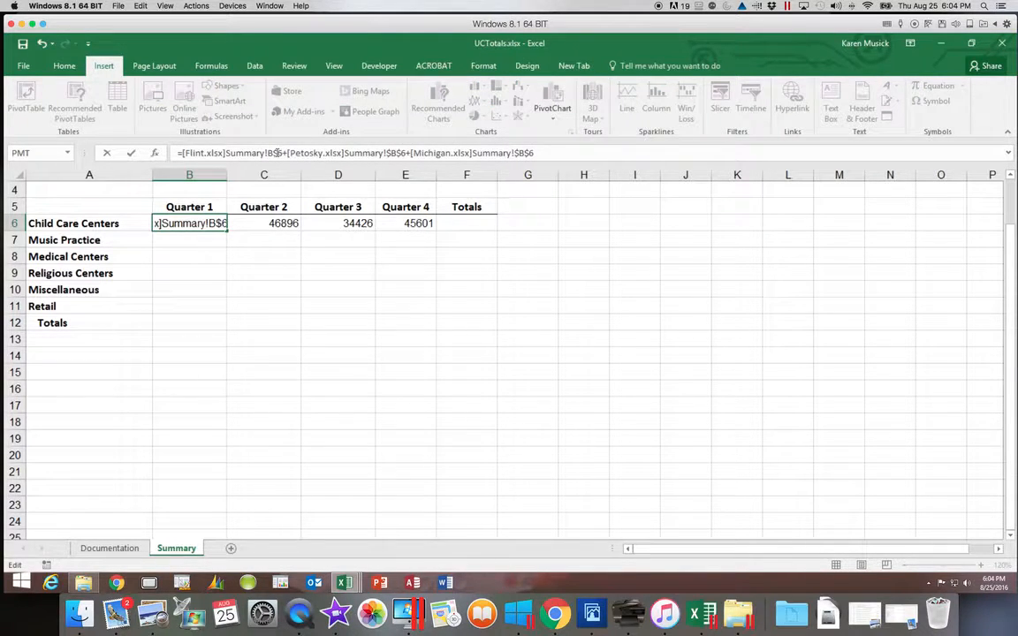
left_click(273, 153)
key("BackSpace")
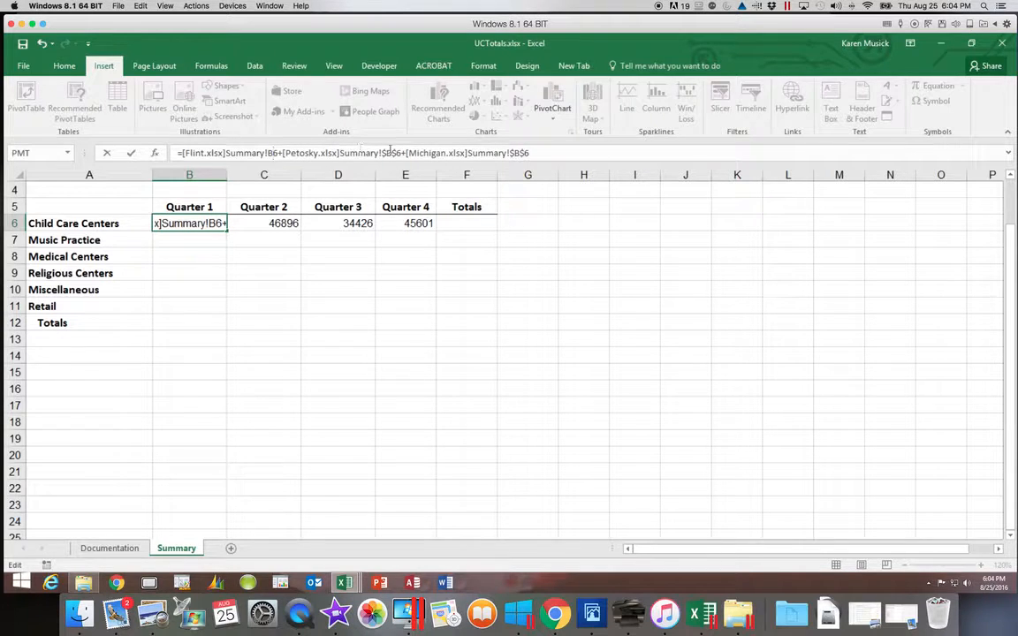
left_click(385, 153)
key("Right")
key("BackSpace")
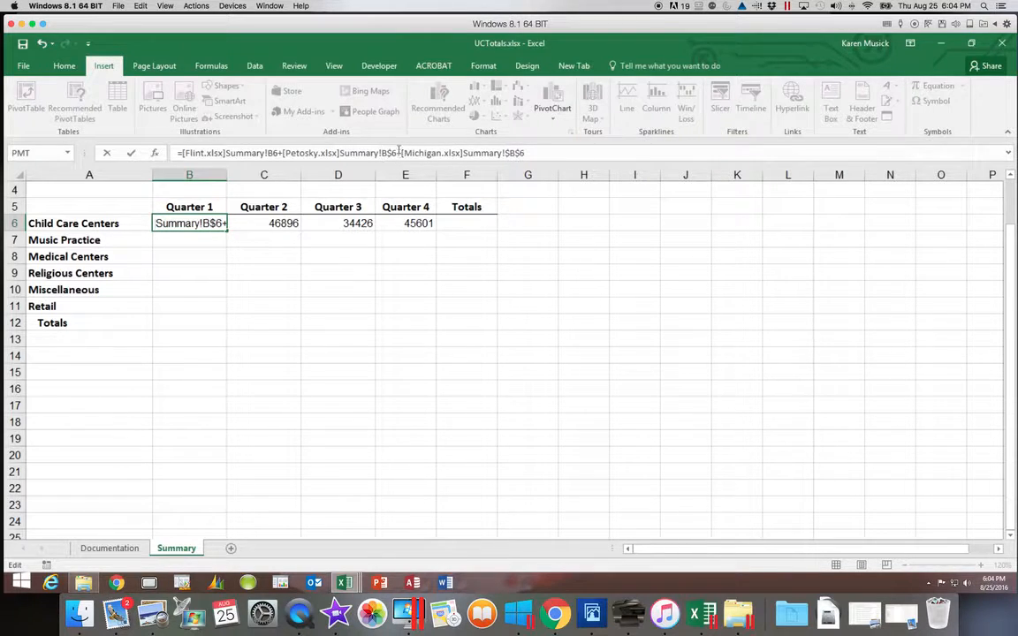
left_click(392, 153)
key("BackSpace")
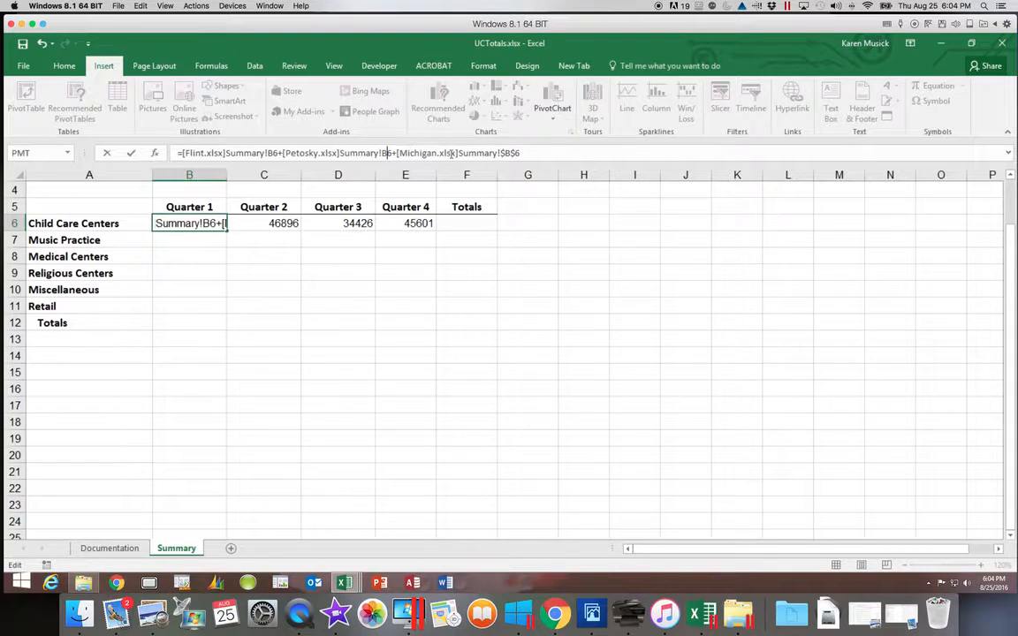
Make the Michigan reference in cell B6's formula relative as Summary!B6 and enter the formula
left_click(506, 154)
key("BackSpace")
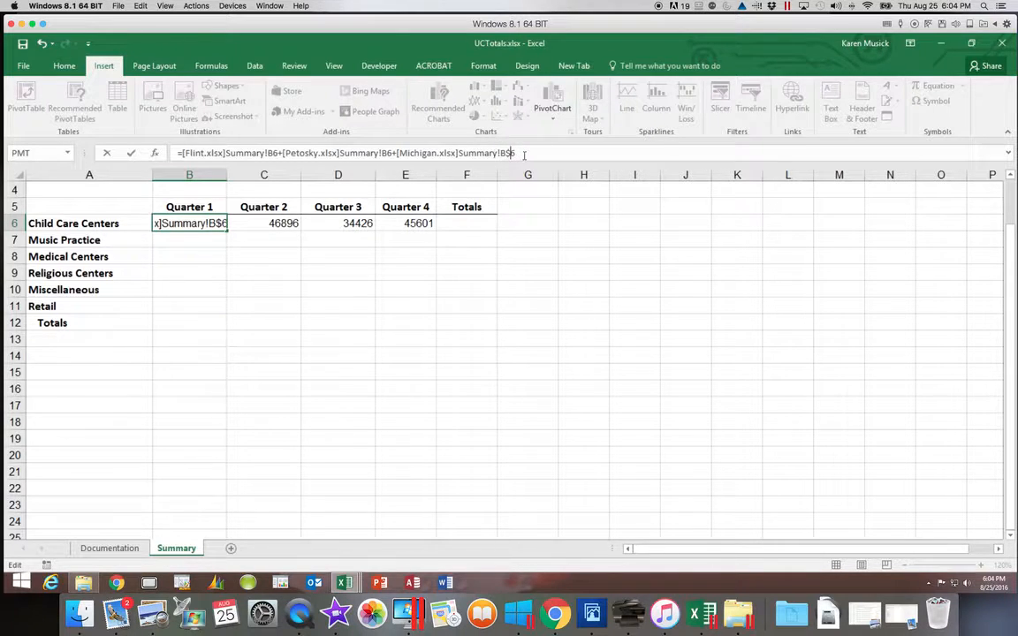
key("BackSpace")
key("Return")
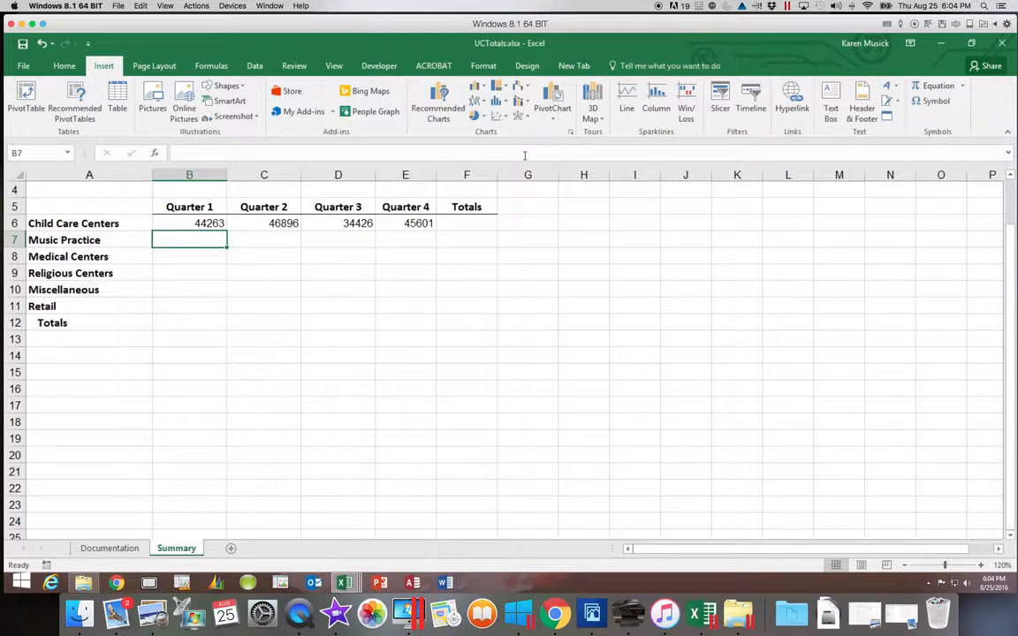
left_click(210, 222)
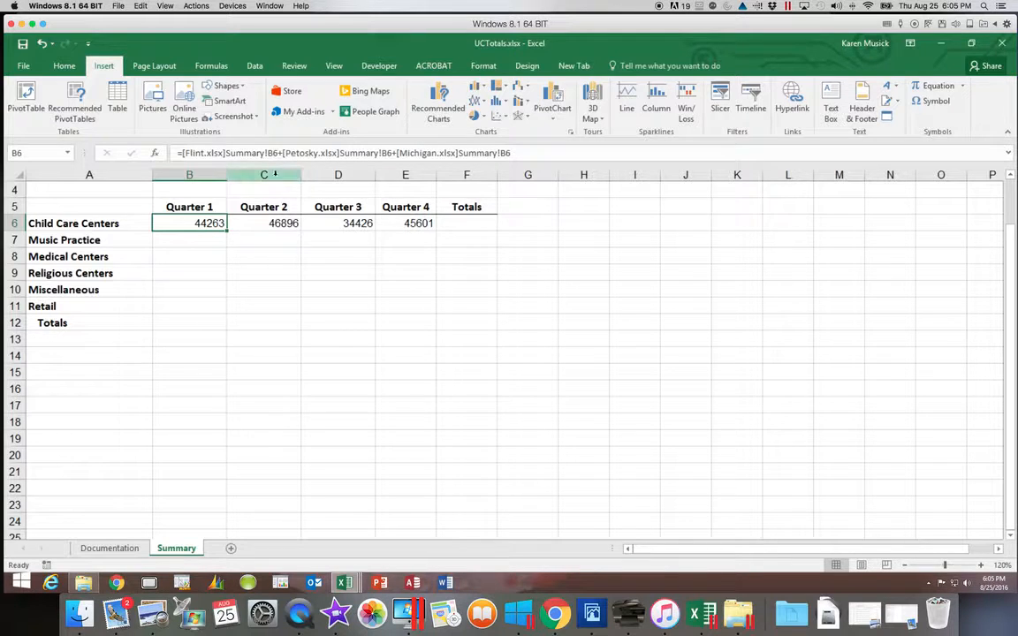
left_click(274, 153)
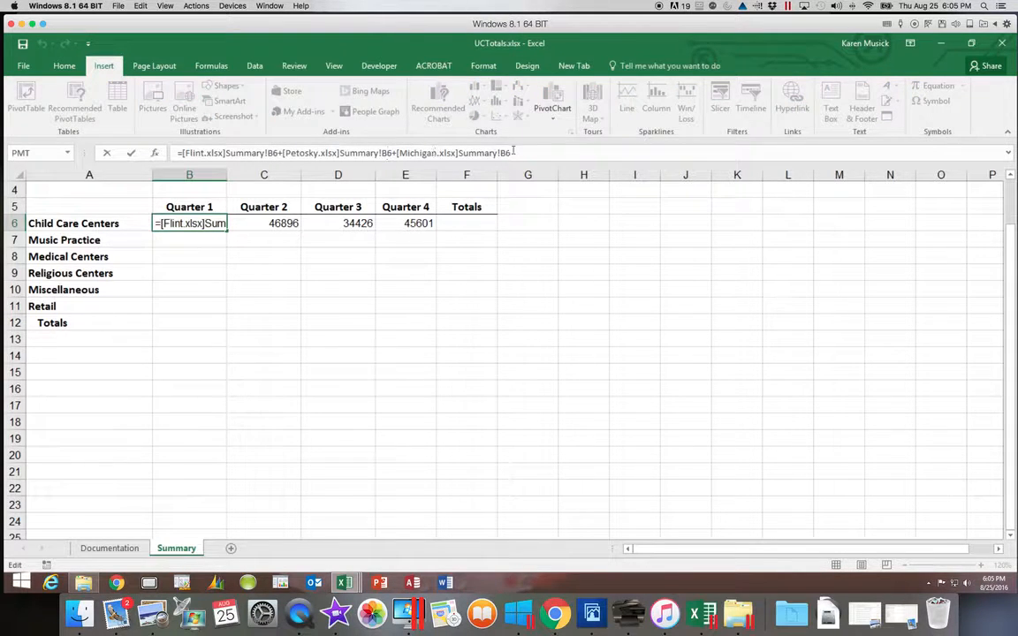
scroll(349, 221, "right", 2)
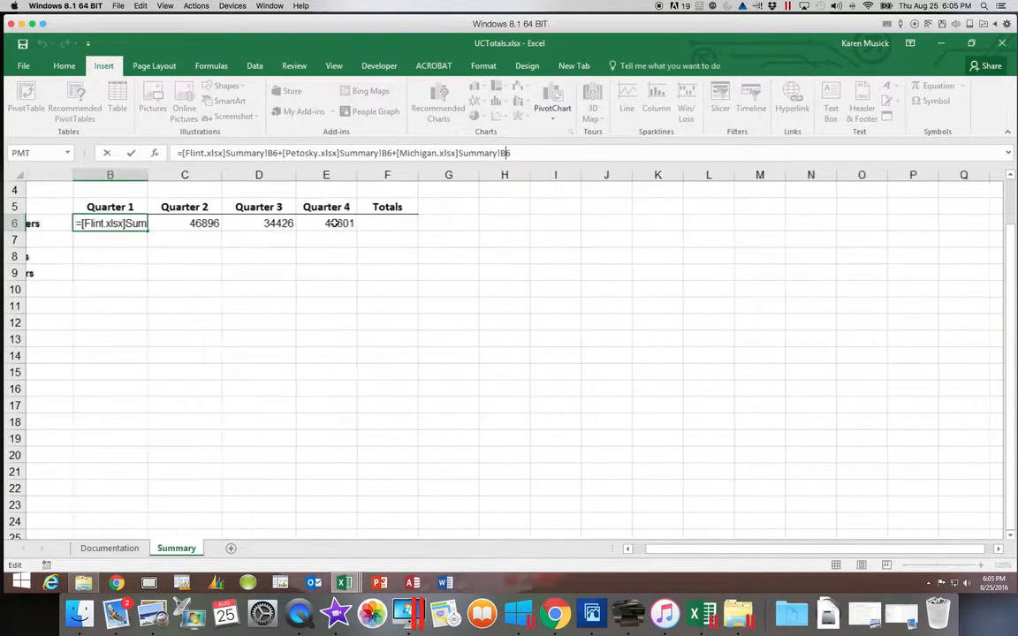
key("Return")
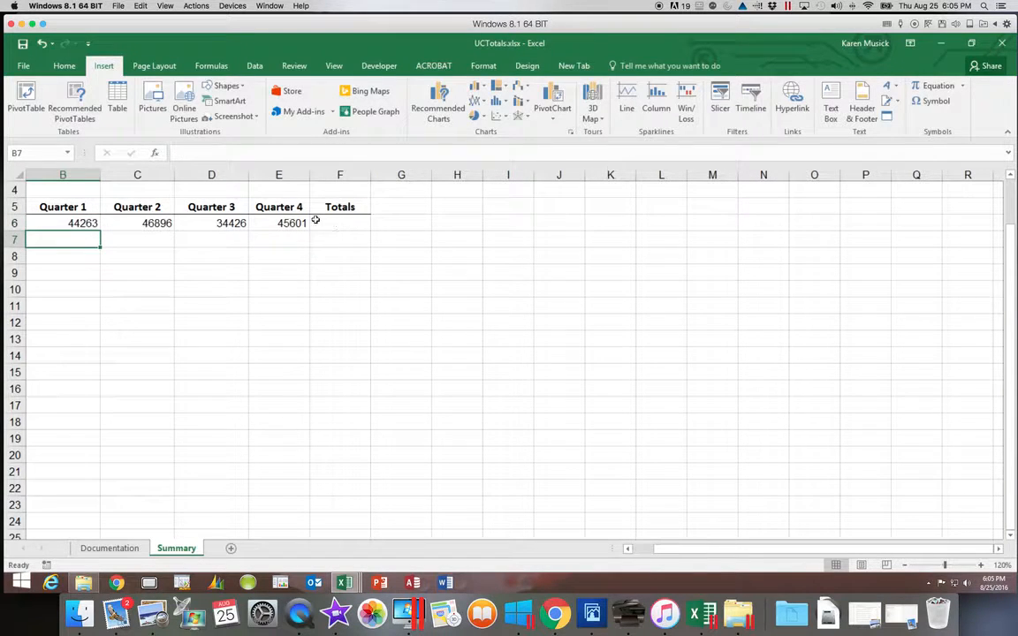
Remove the dollar signs from the Flint and Petosky references in cell C6's formula so both read Summary!C6
left_click(166, 223)
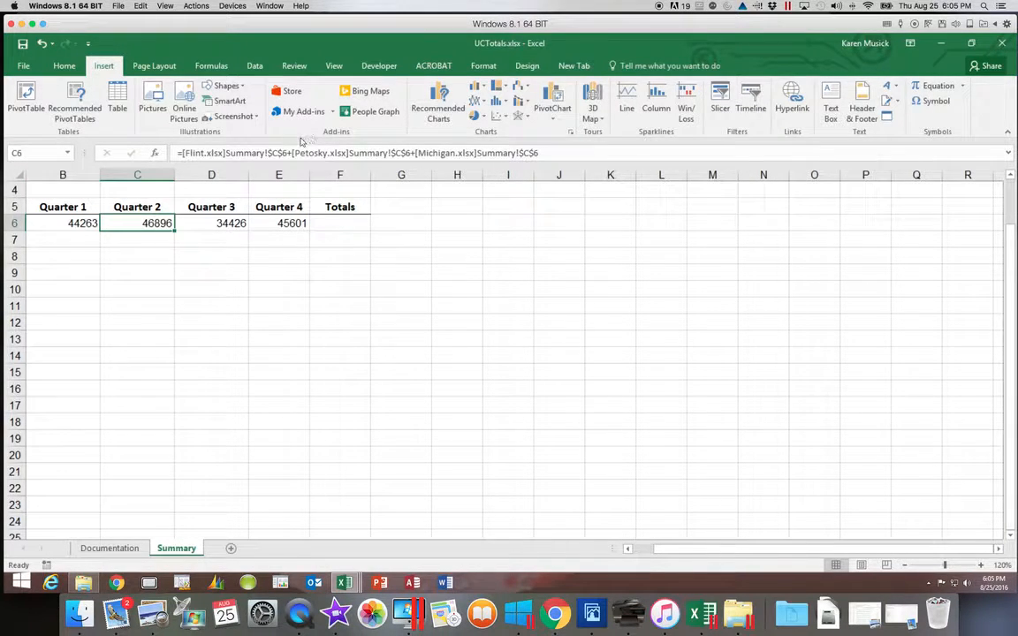
left_click(275, 153)
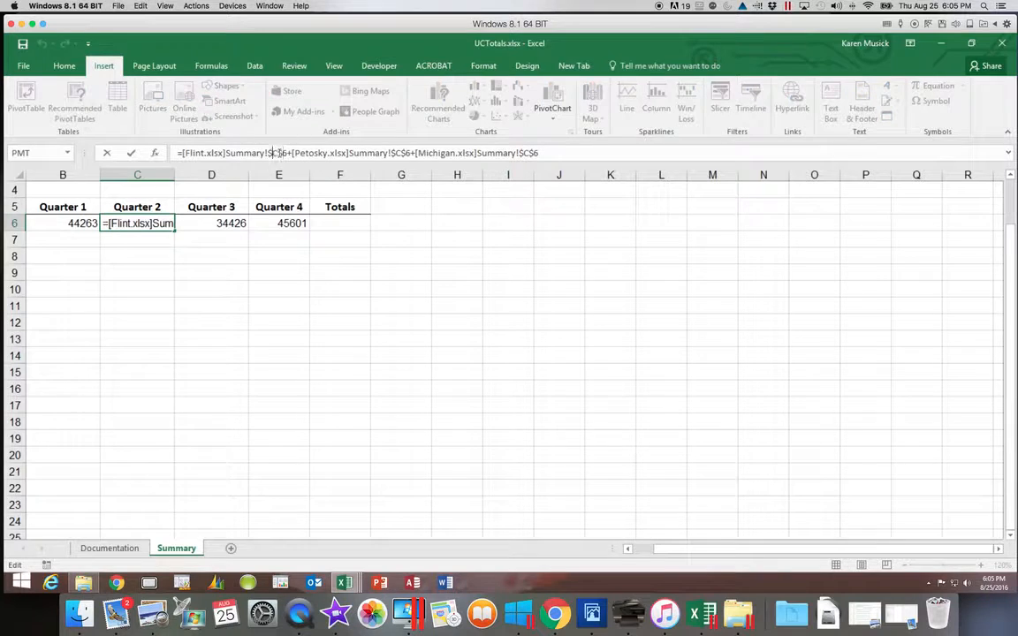
key("BackSpace")
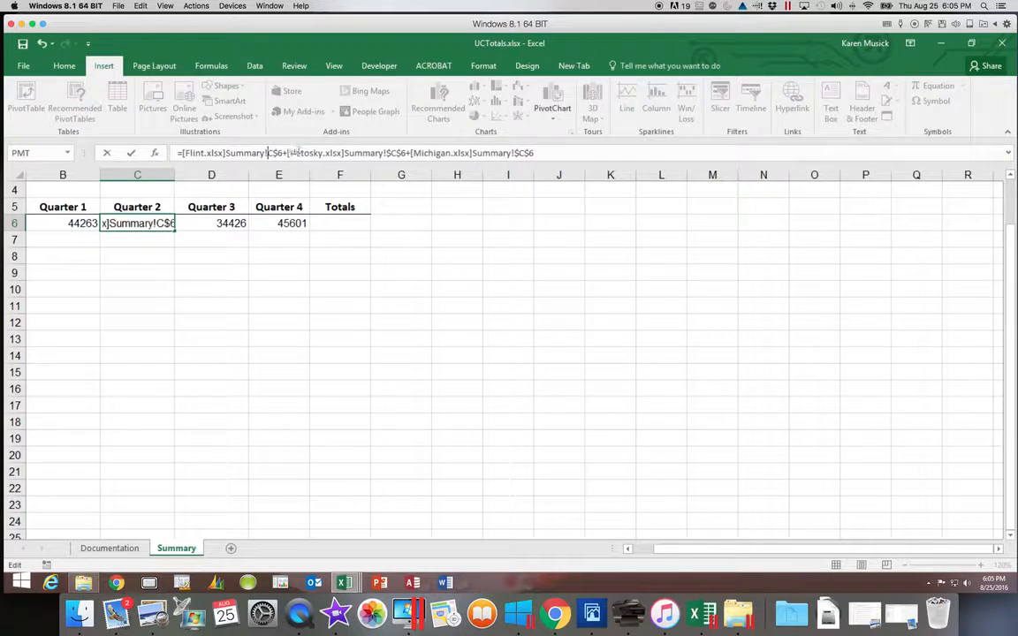
left_click(278, 153)
key("BackSpace")
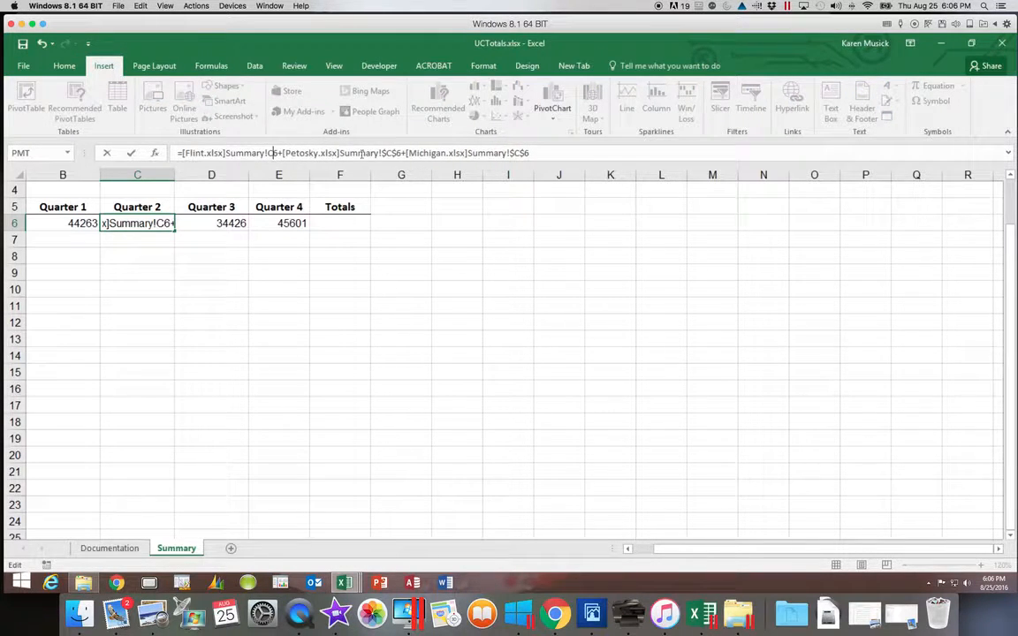
left_click(386, 153)
key("BackSpace")
left_click(391, 153)
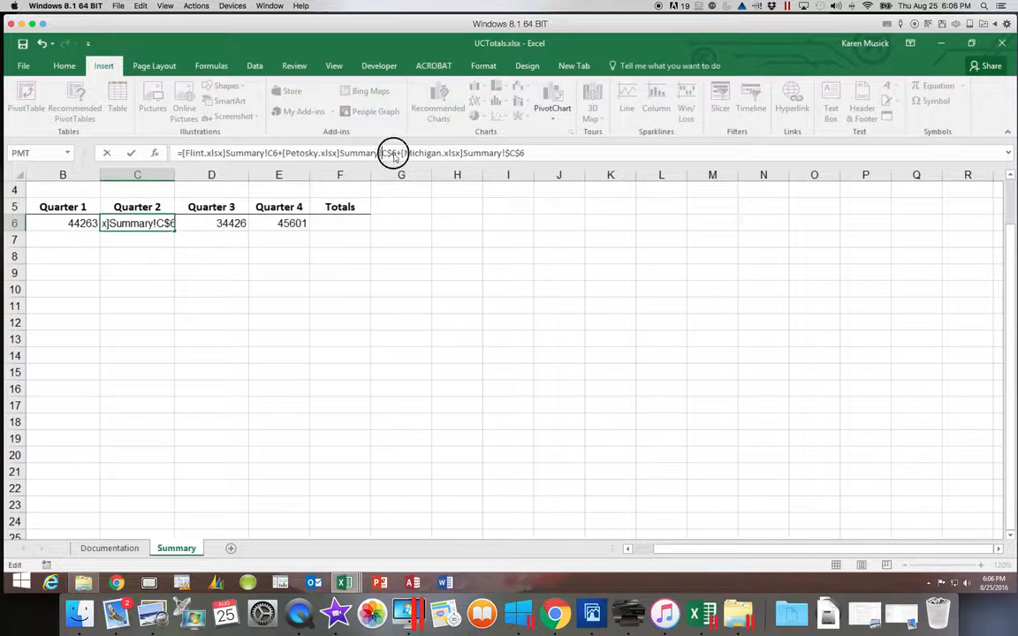
key("BackSpace")
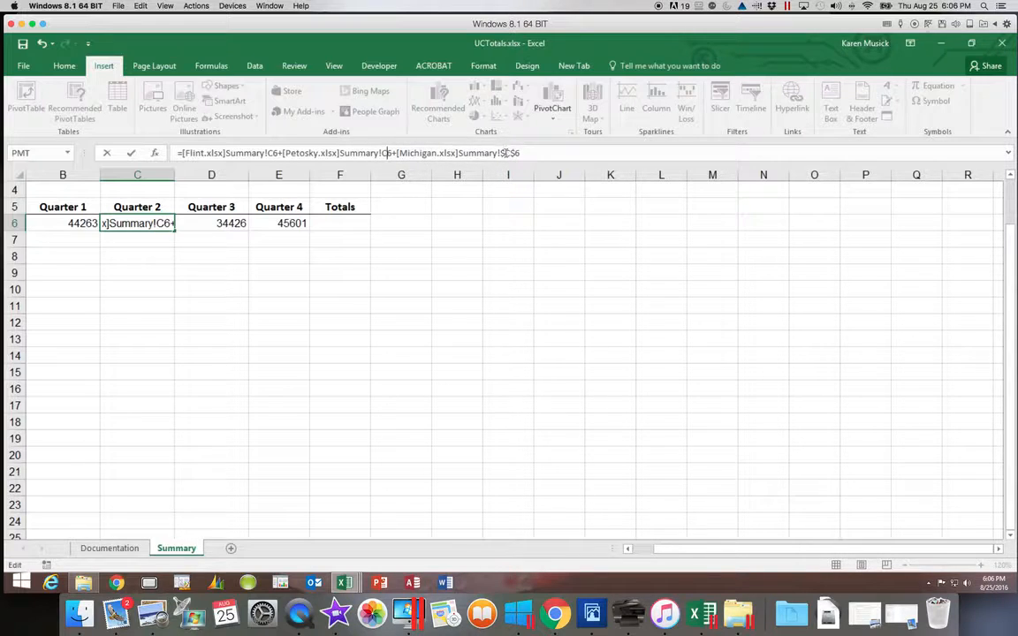
Make the Michigan reference in cell C6's formula relative as Summary!C6 and enter the formula
left_click(505, 153)
key("BackSpace")
left_click(516, 154)
key("BackSpace")
key("BackSpace")
type("6")
key("Return")
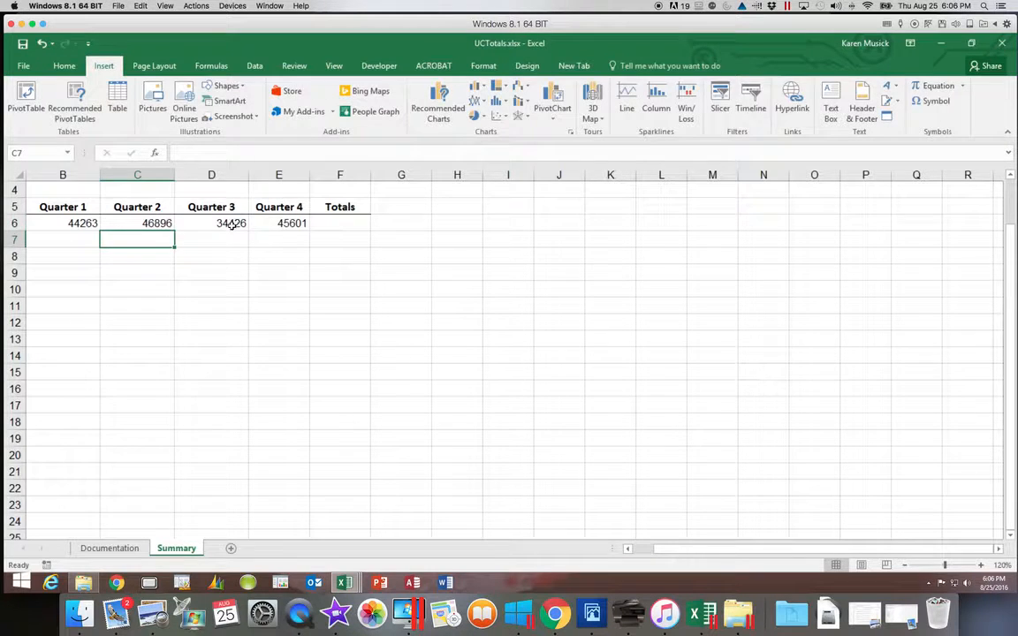
Remove the dollar signs from the Flint and Petosky references in cell D6's formula so both read Summary!D6
left_click(234, 220)
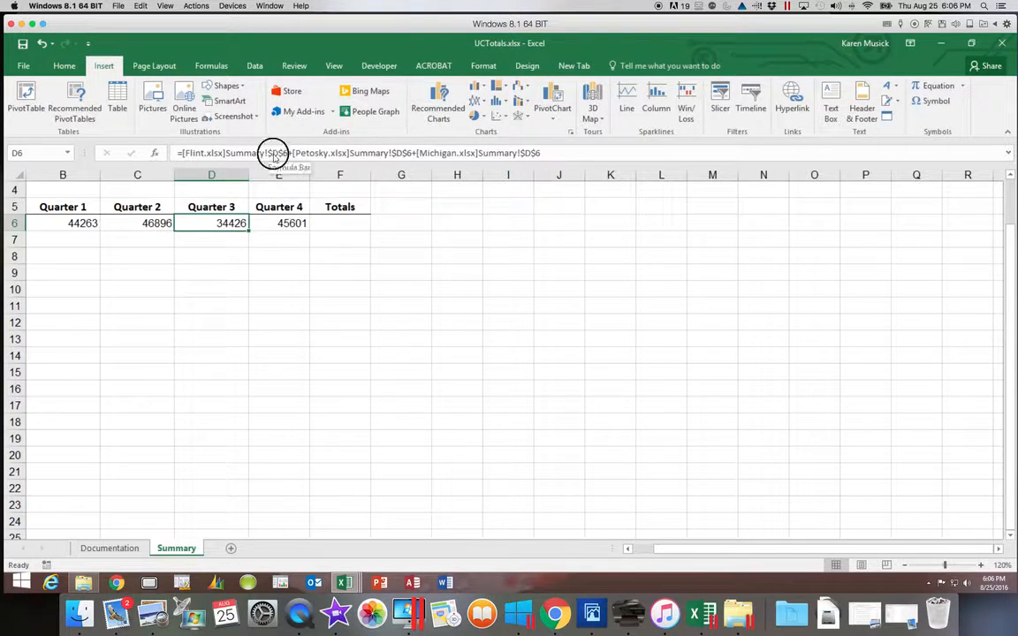
left_click(271, 152)
key("Delete")
left_click(279, 152)
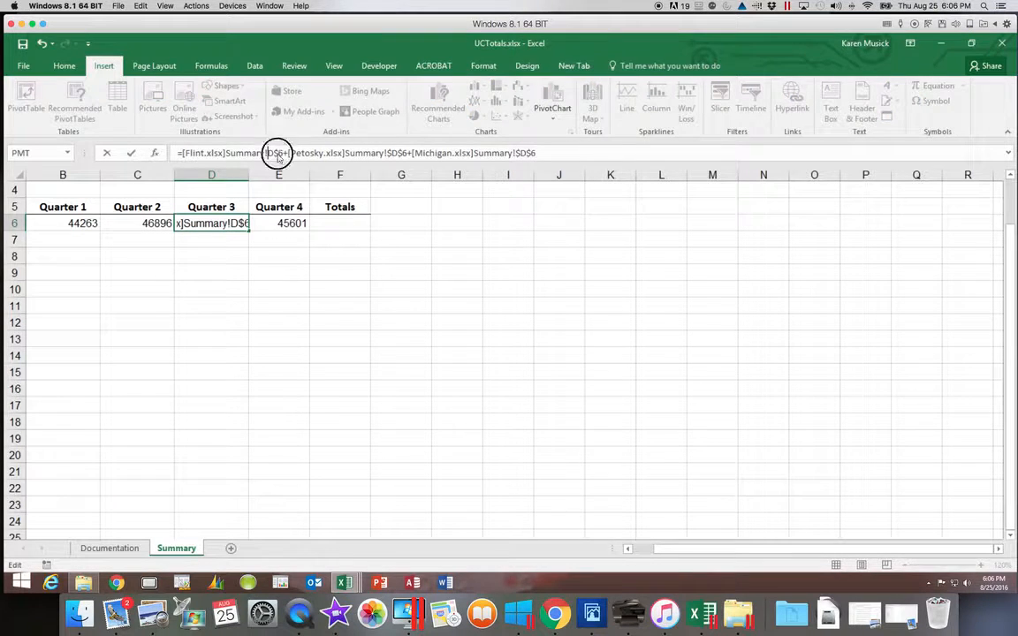
key("Delete")
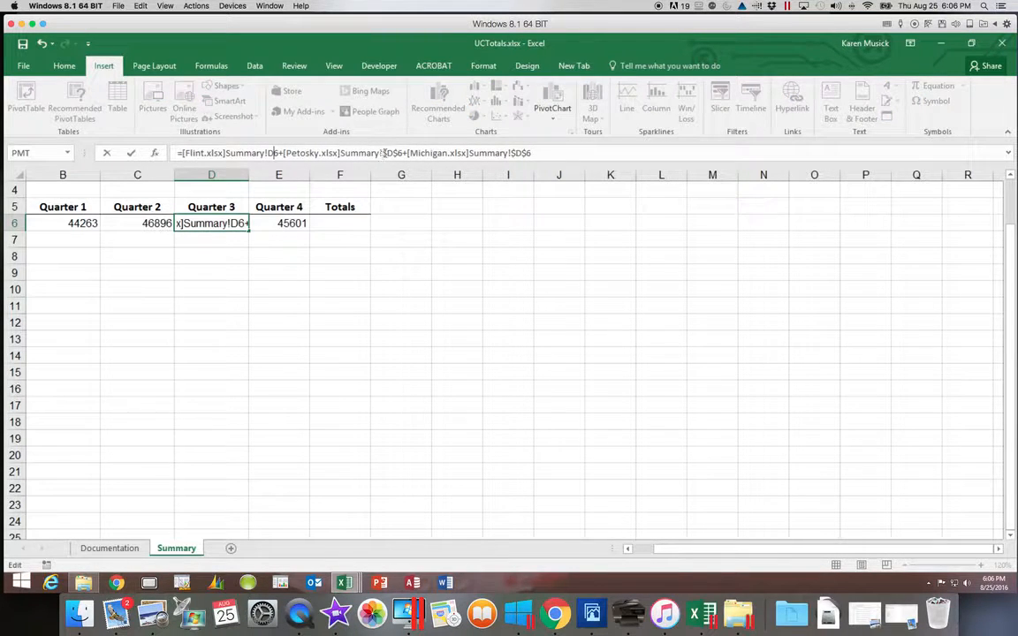
left_click(383, 153)
key("Delete")
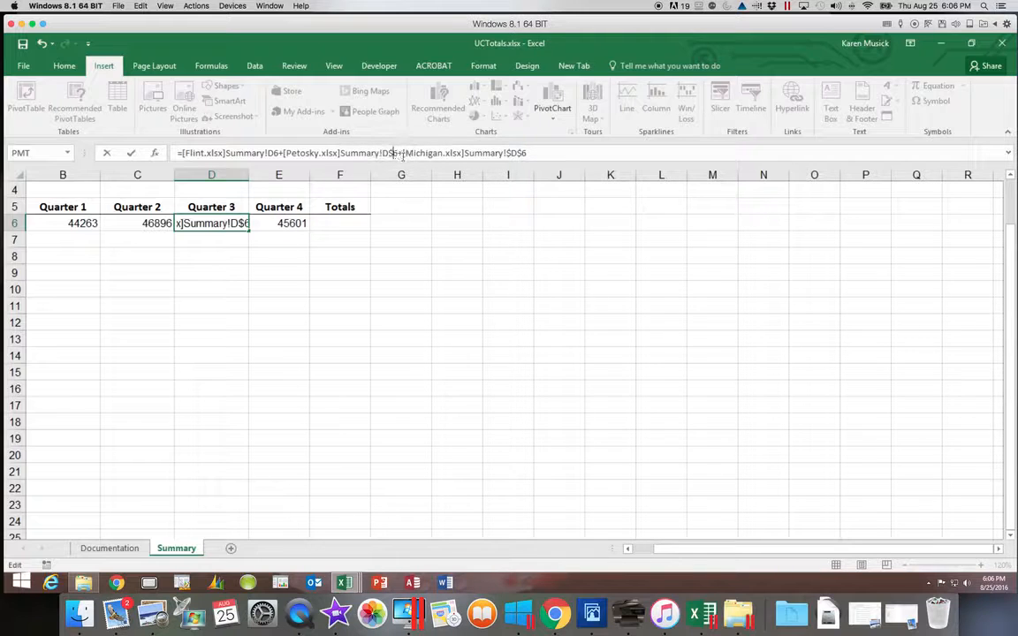
left_click(388, 152)
key("Delete")
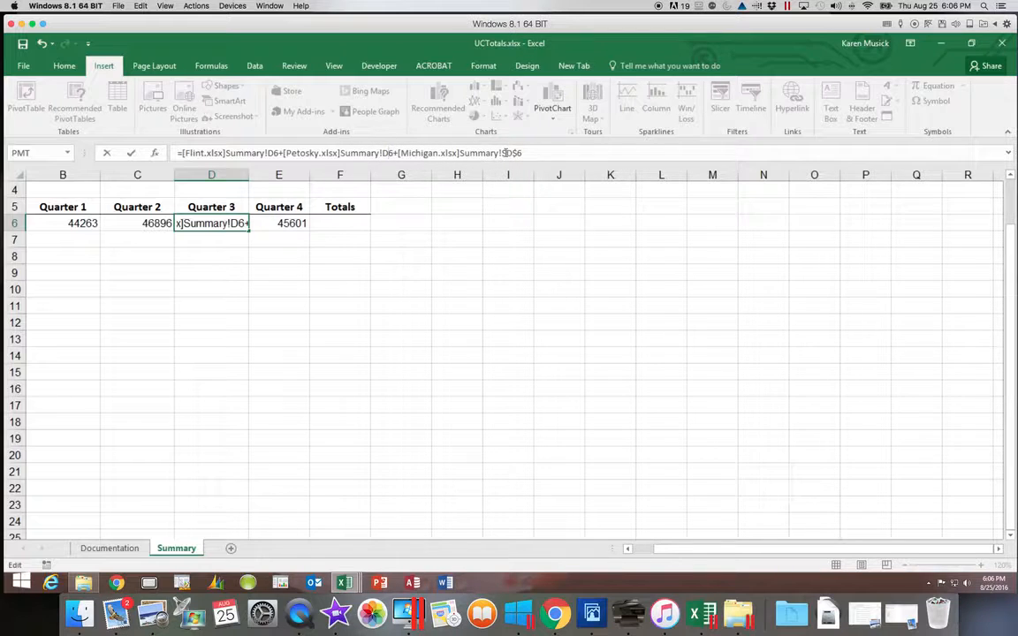
Make the Michigan reference in cell D6's formula relative as Summary!D6 and enter the formula
left_click(500, 152)
key("Delete")
left_click(511, 153)
key("Delete")
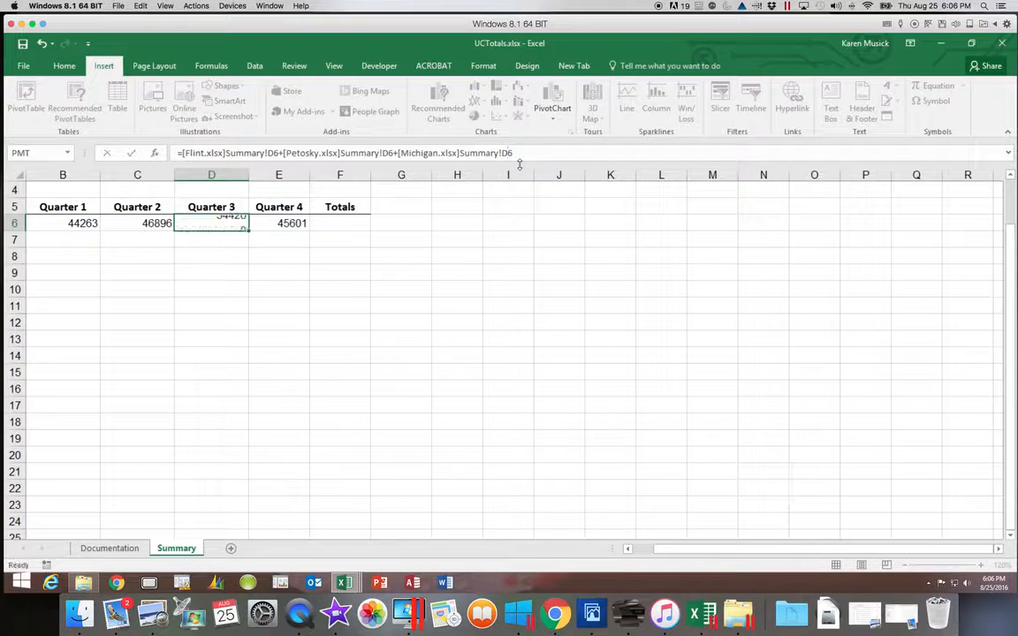
key("Return")
Remove the dollar signs from the Flint and Petosky references in cell E6's formula so both read Summary!E6
scroll(426, 191, "down", 1)
left_click(311, 219)
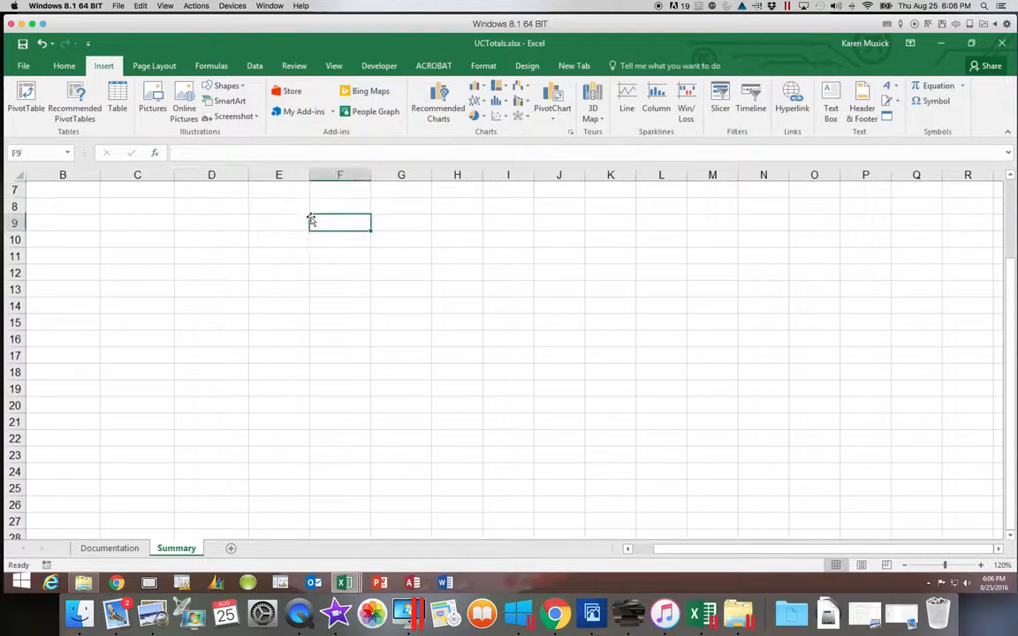
scroll(338, 246, "down", 3)
left_click_drag(1005, 302, 1006, 182)
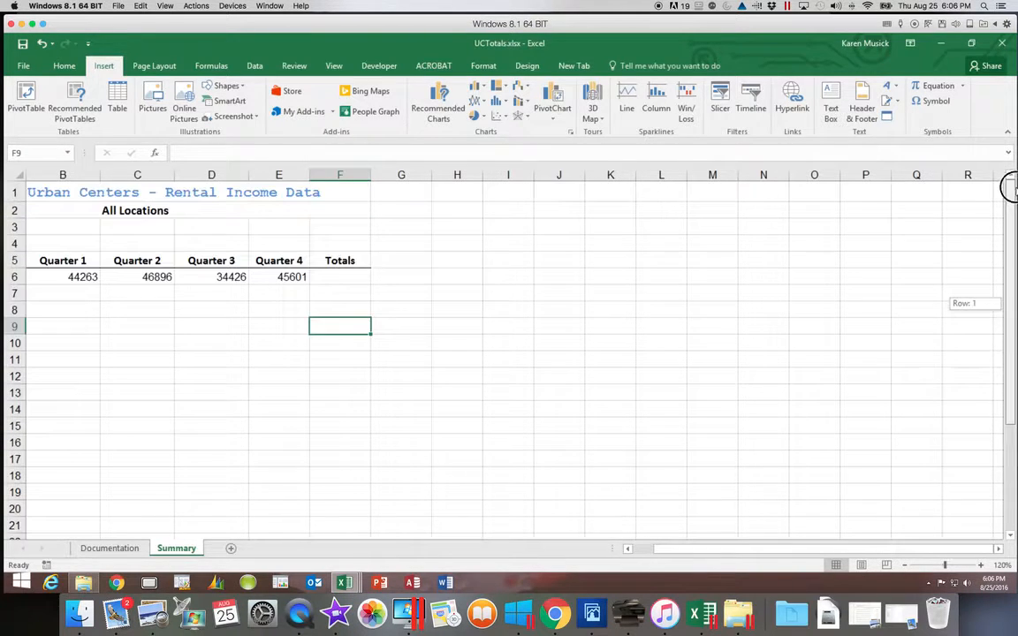
left_click(283, 276)
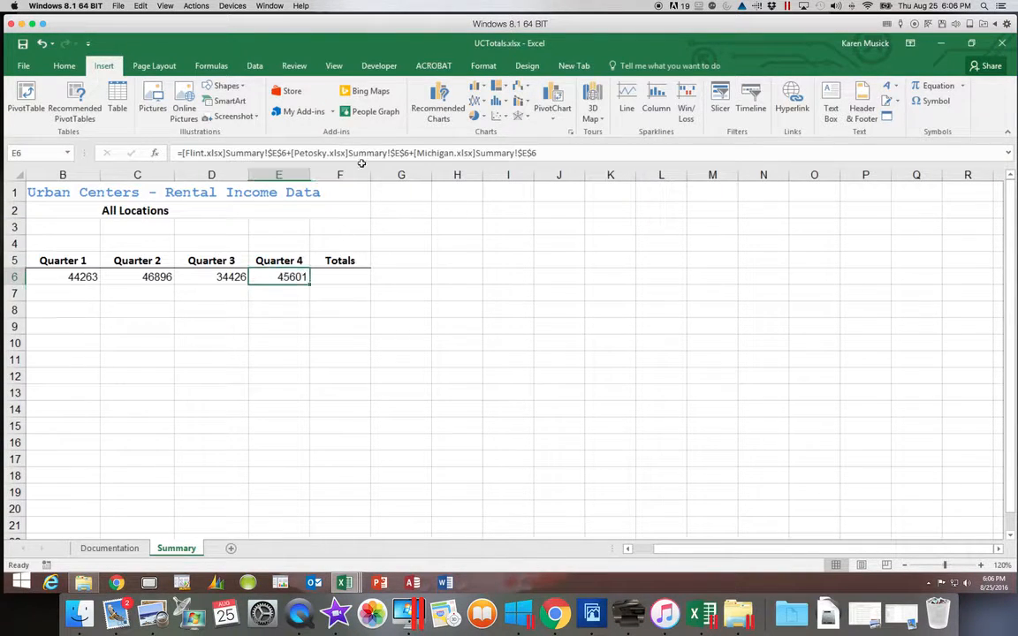
left_click(272, 153)
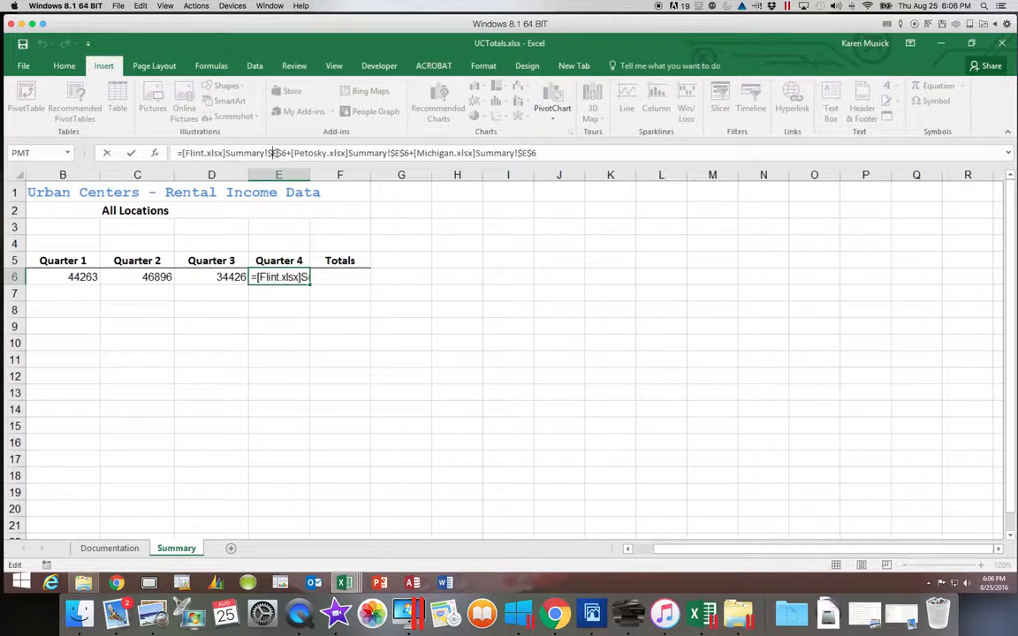
key("BackSpace")
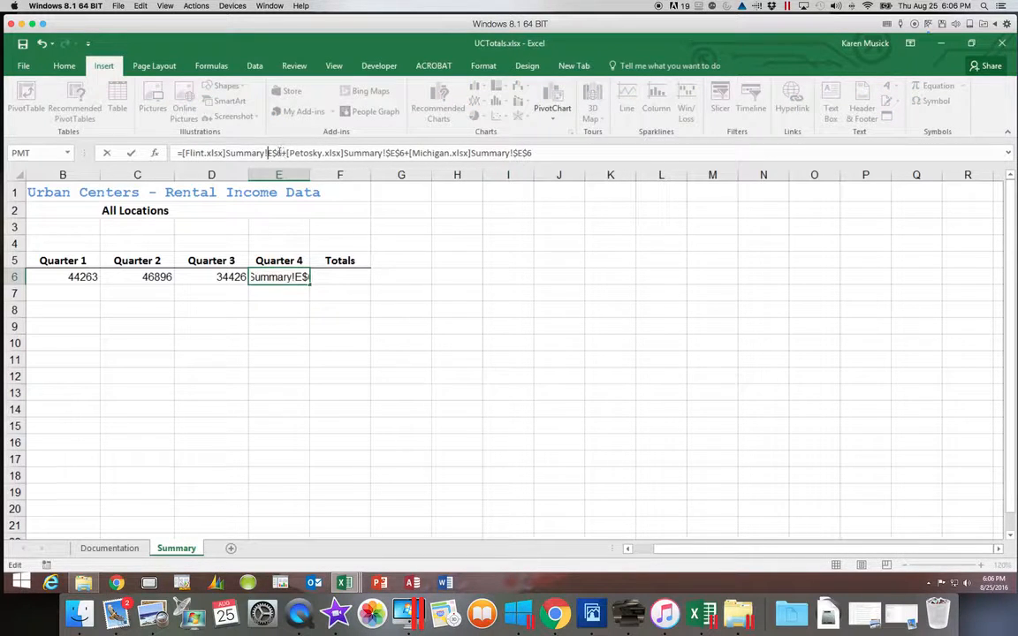
key("BackSpace")
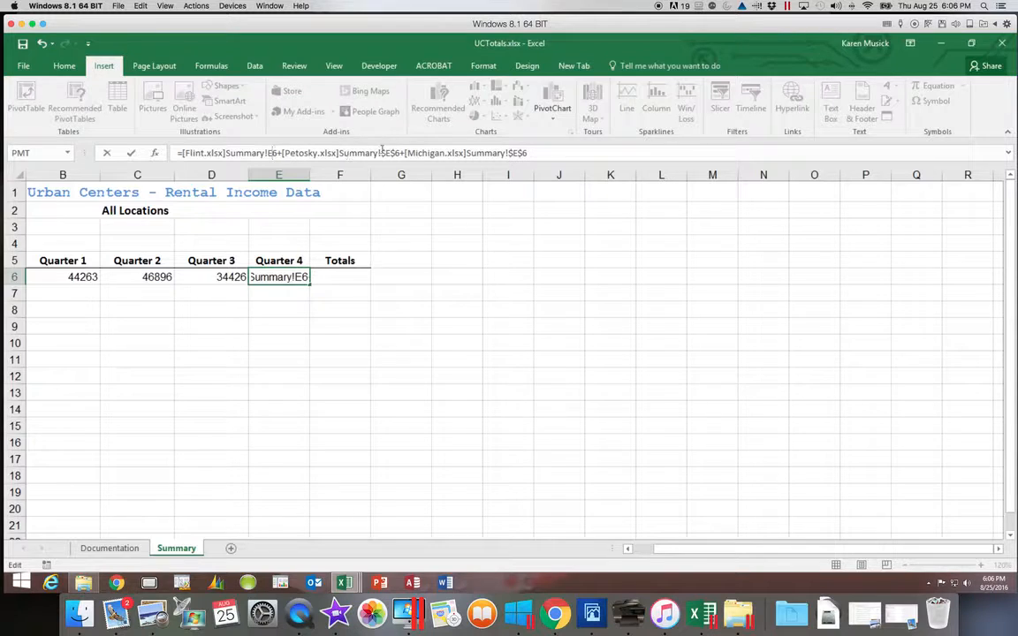
key("BackSpace")
key("Right")
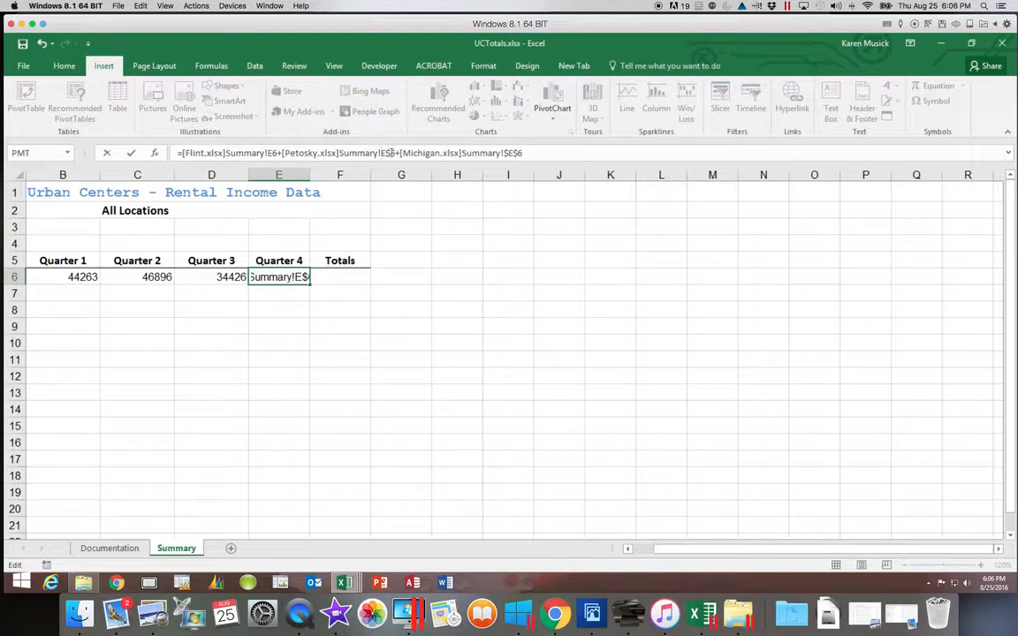
key("BackSpace")
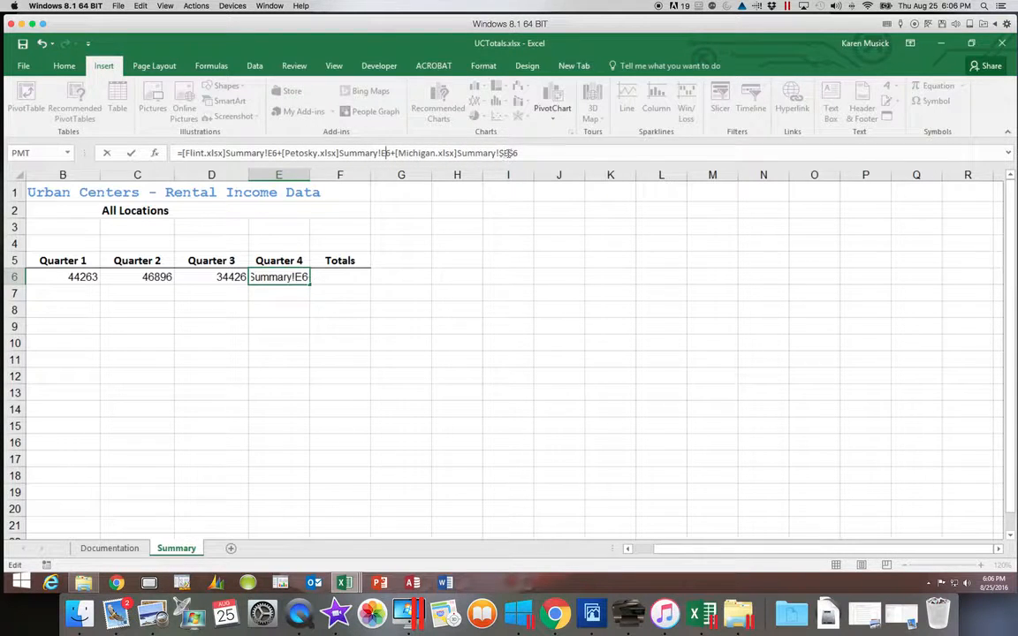
Make the Michigan reference in cell E6's formula relative as Summary!E6 and enter the formula
left_click(504, 153)
key("BackSpace")
left_click(509, 153)
key("BackSpace")
key("Return")
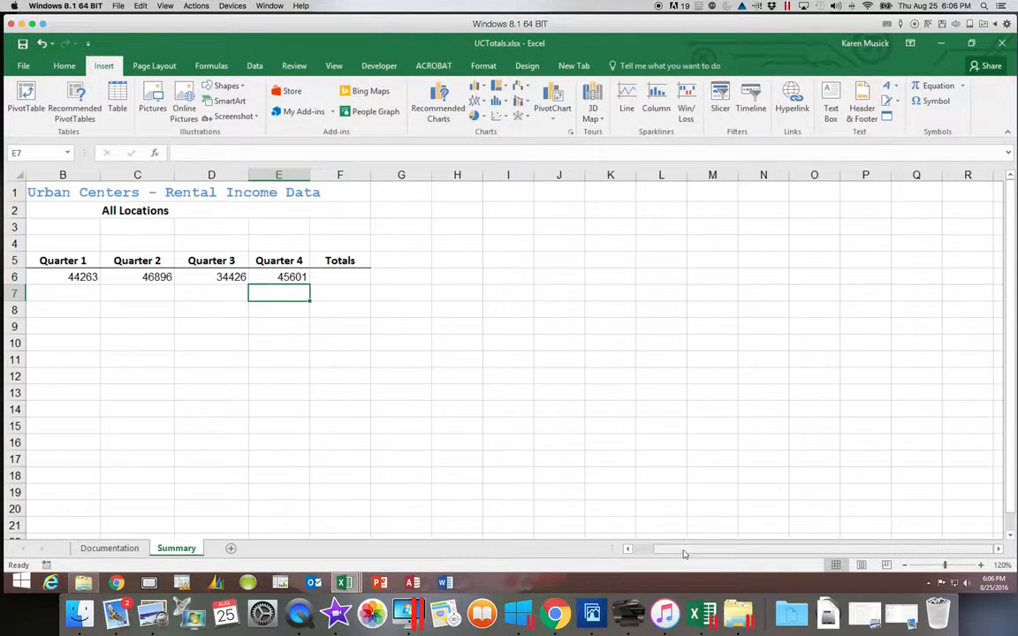
left_click_drag(683, 554, 619, 601)
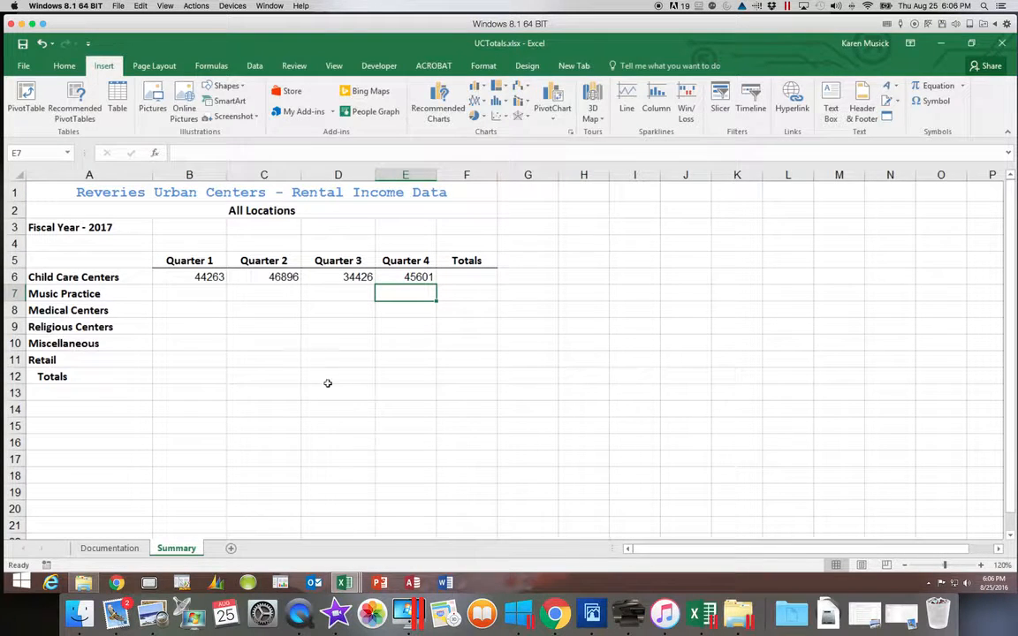
Copy the external-reference formulas in B6:E6 down through row 11 for the remaining rental categories
left_click_drag(207, 277, 414, 288)
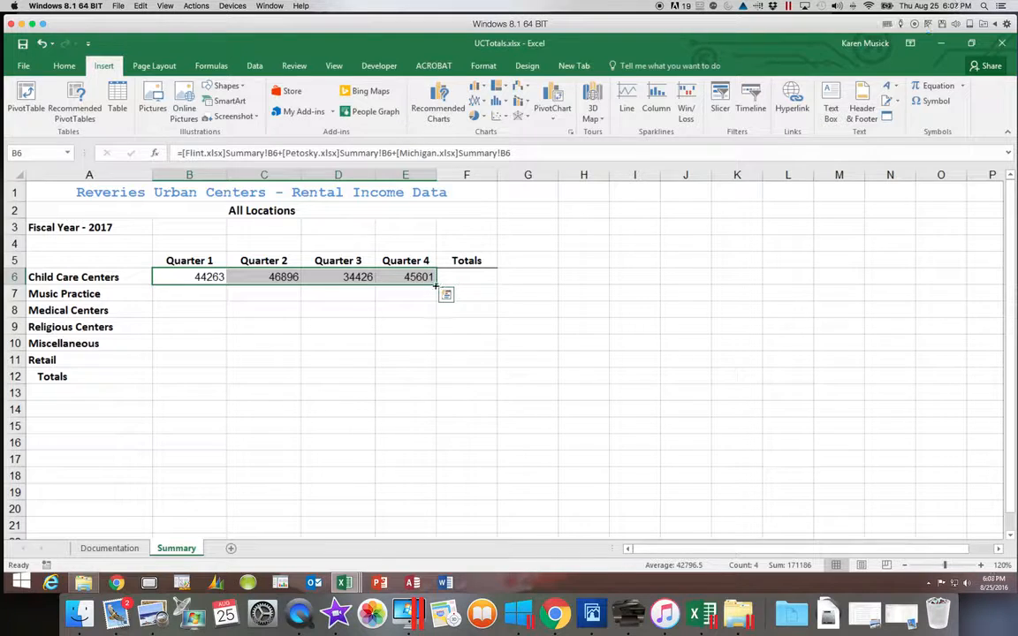
left_click_drag(437, 285, 430, 367)
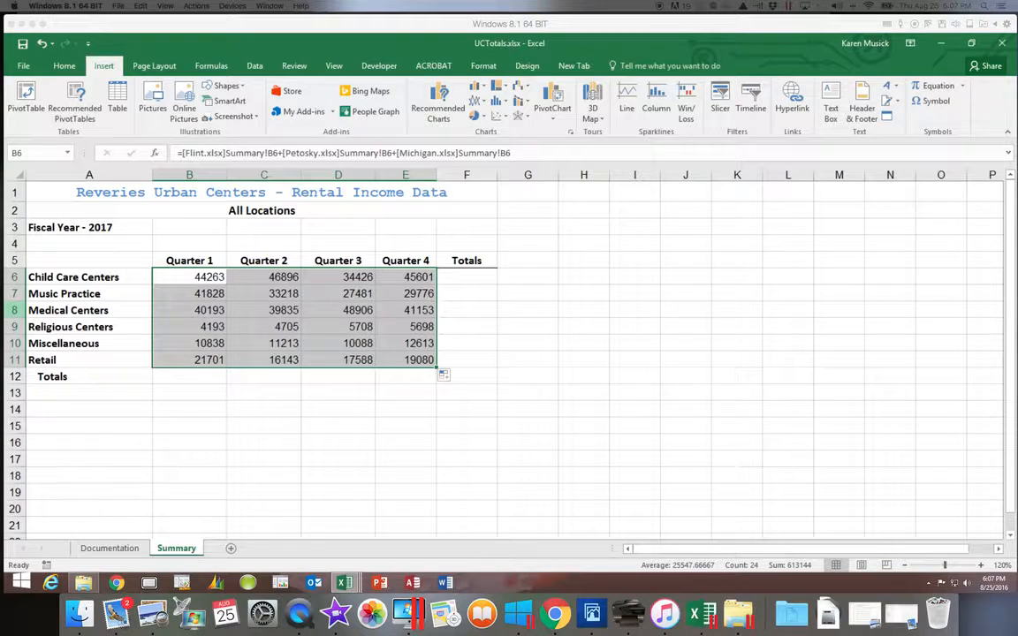
Total the Child Care Centers row in F6 with =SUM(B6:E6) and fill the formula down to F12
left_click(466, 276)
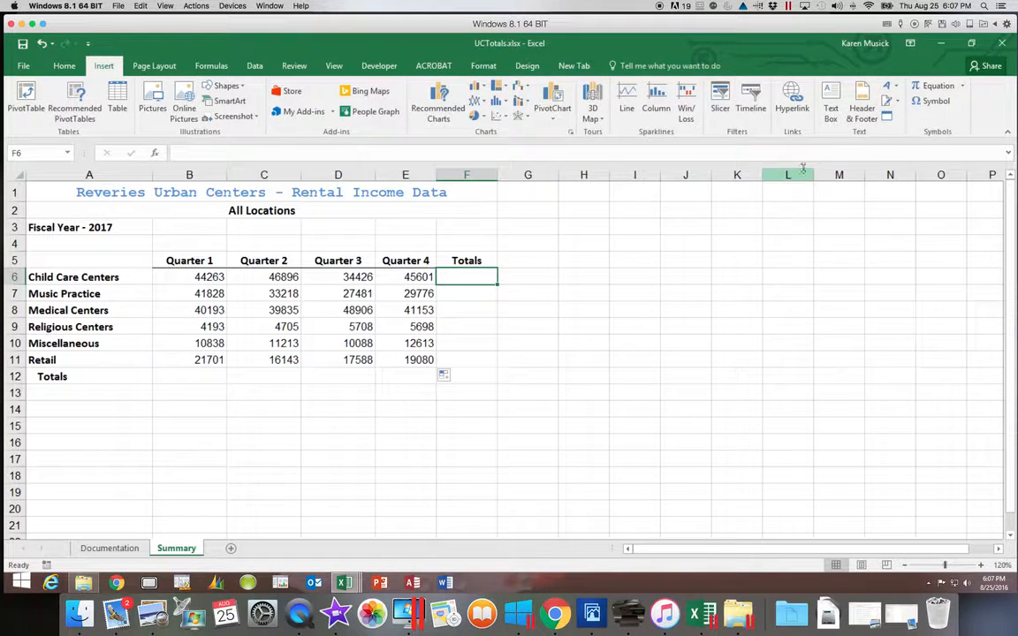
left_click(63, 67)
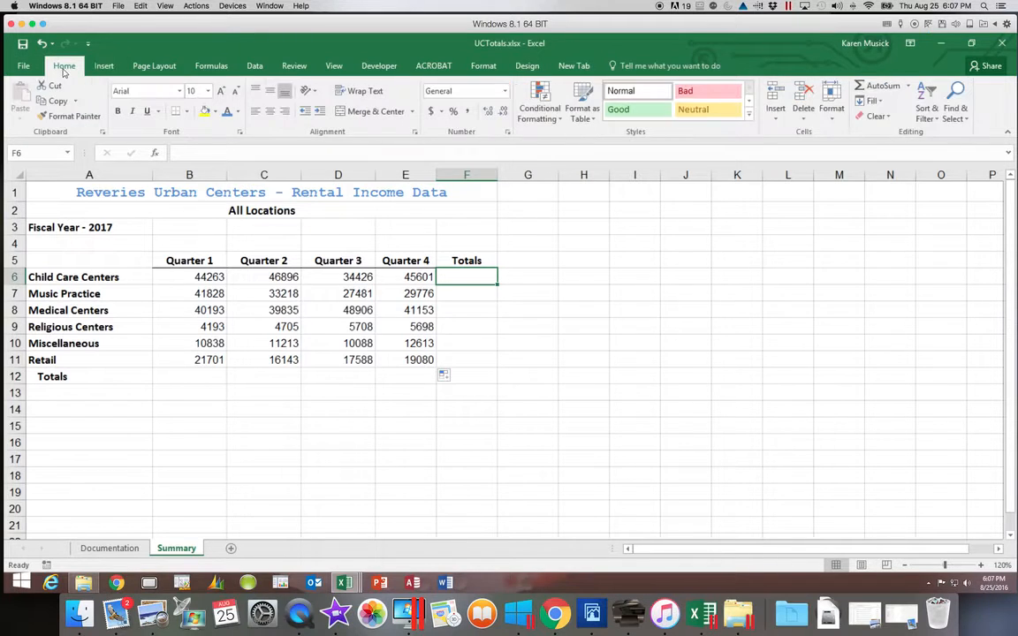
left_click(880, 87)
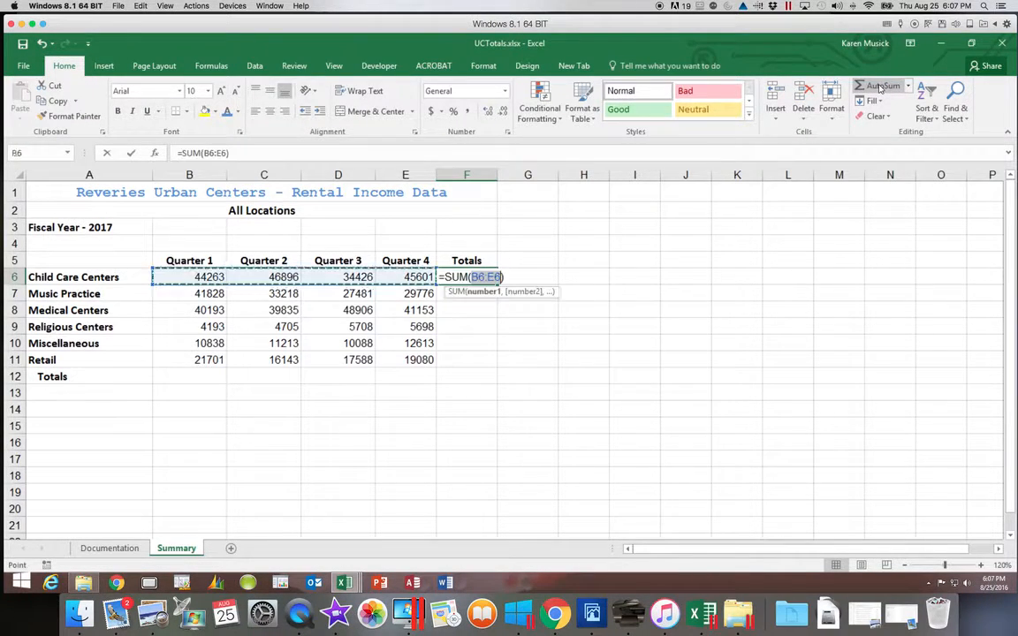
key("Return")
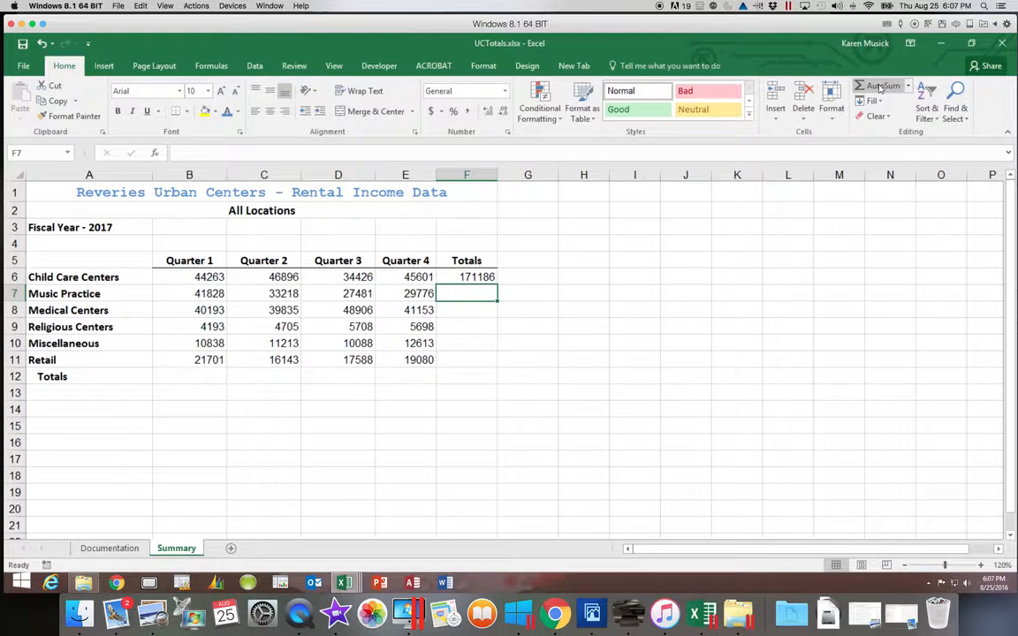
left_click(487, 277)
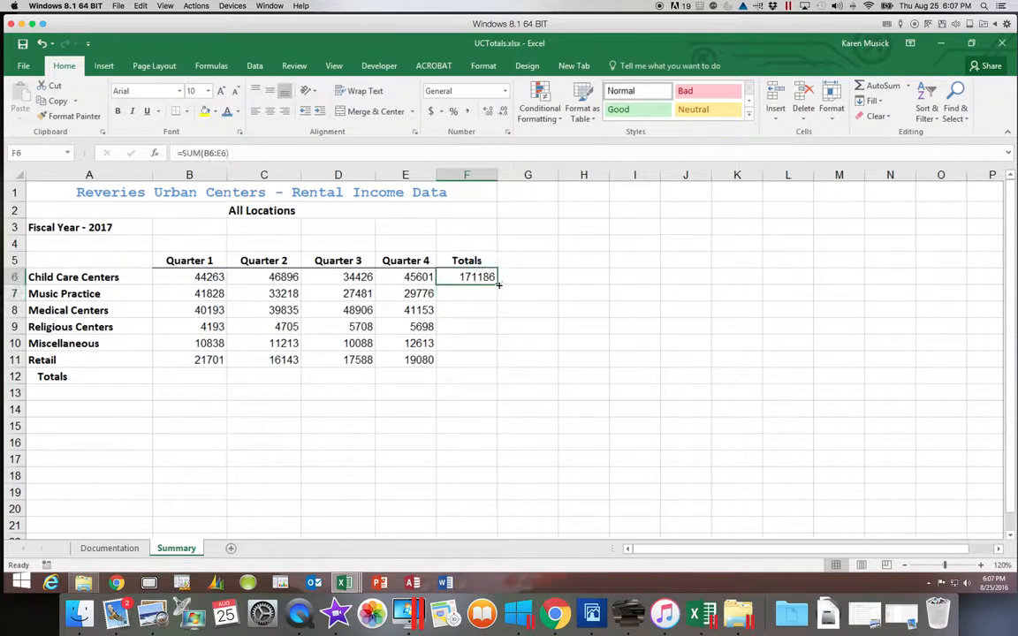
left_click_drag(499, 284, 485, 379)
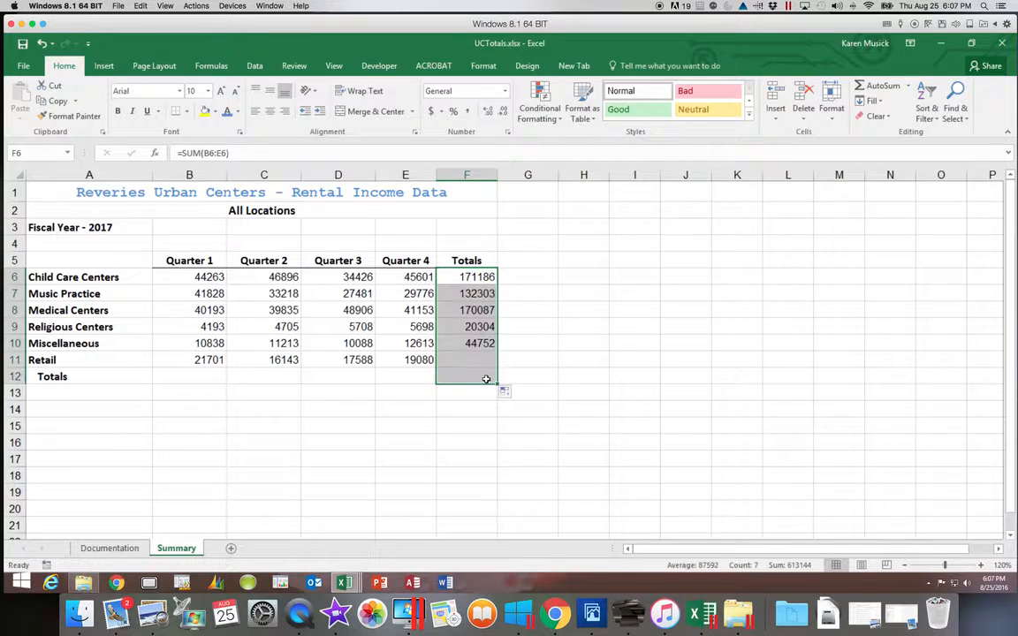
Total Quarter 1 in B12 with =SUM(B6:B11) and fill the formula across to E12
left_click(212, 375)
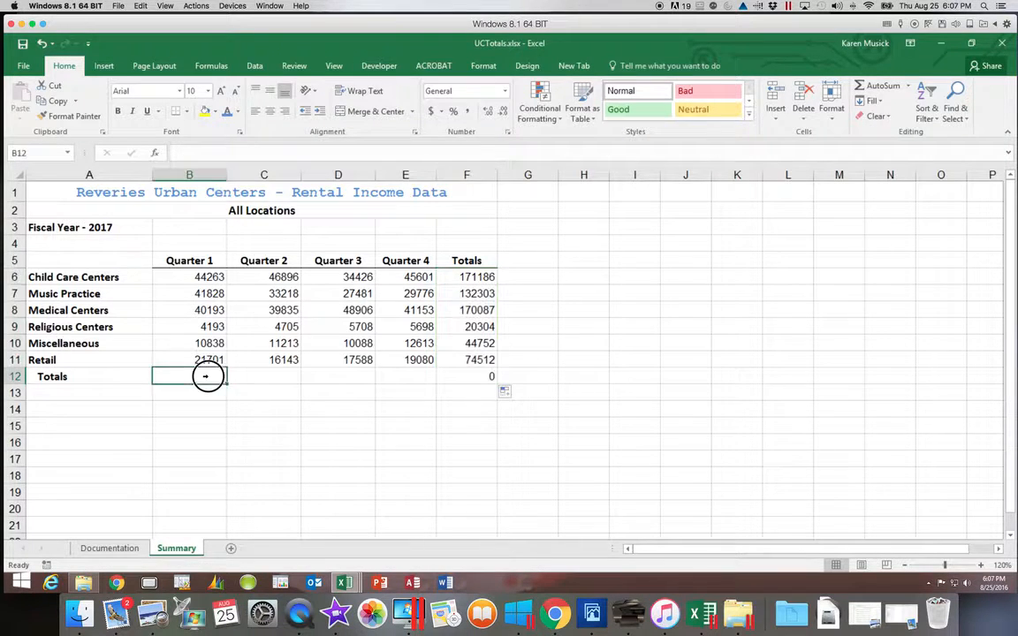
left_click(880, 87)
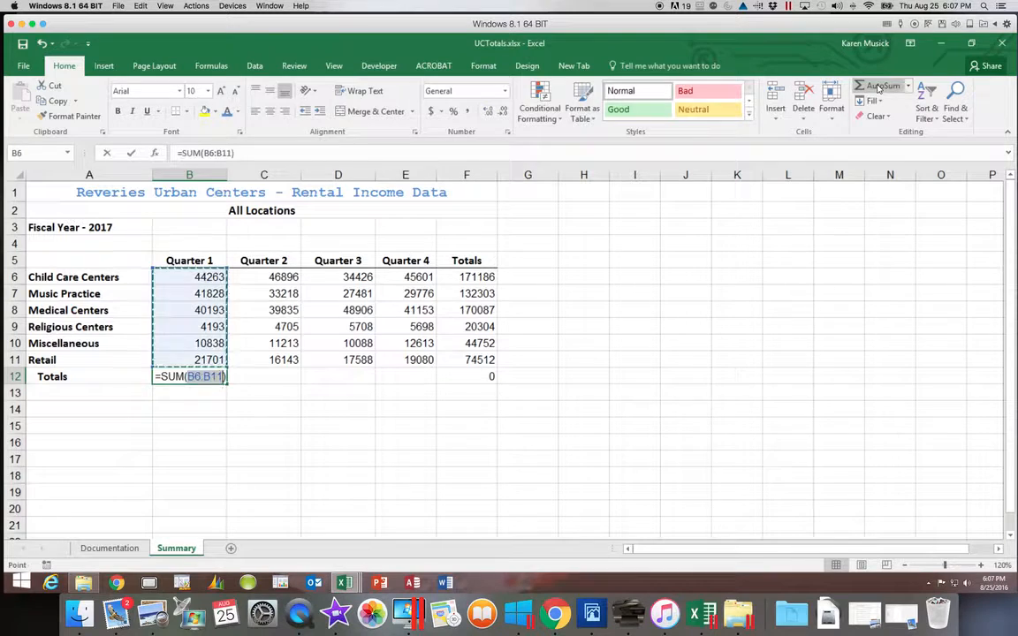
key("Return")
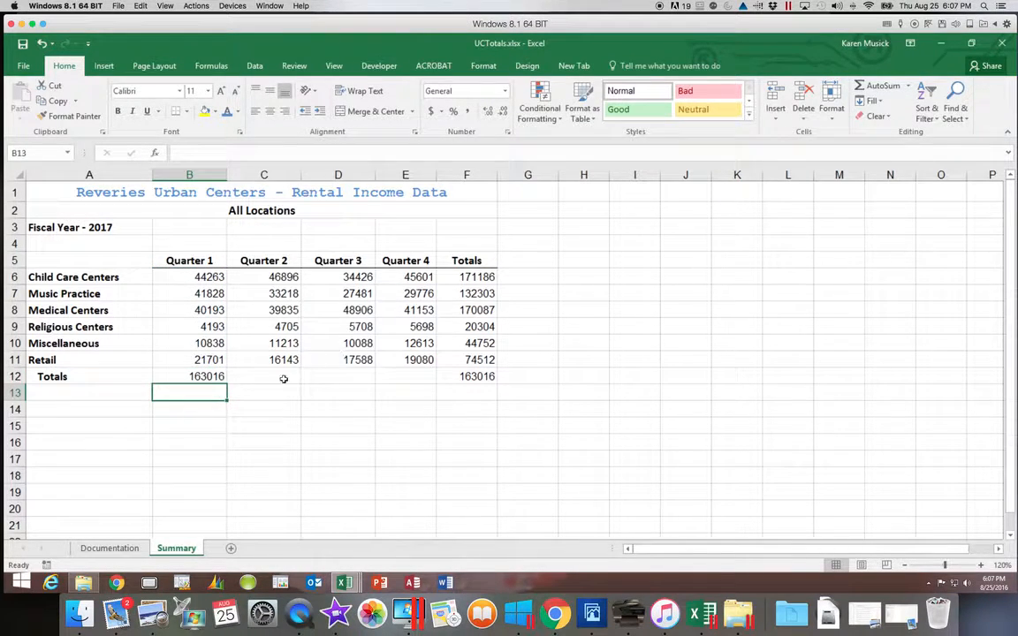
left_click(207, 377)
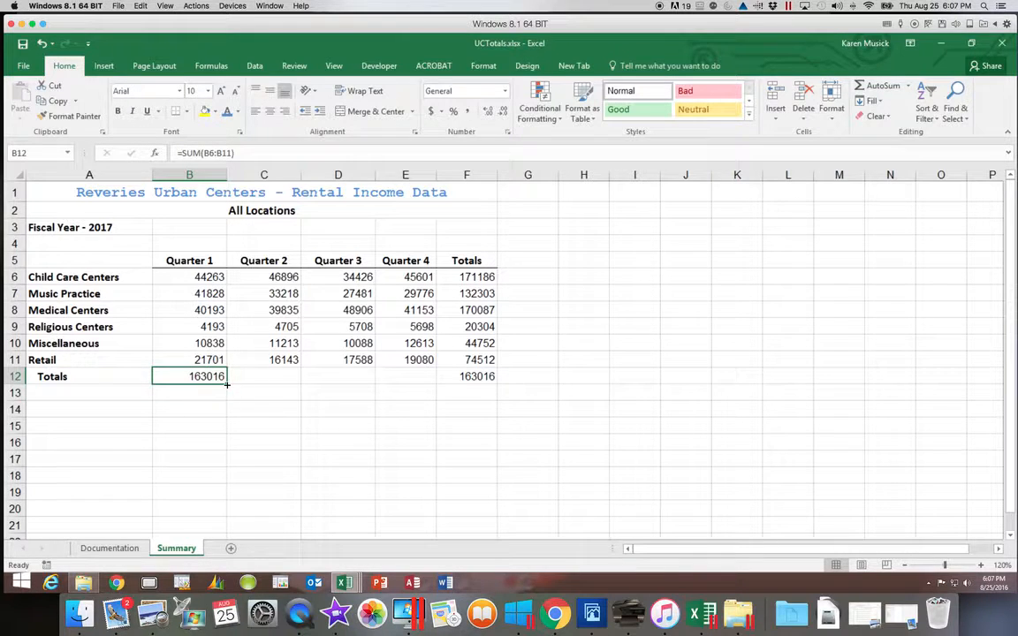
left_click_drag(227, 384, 403, 389)
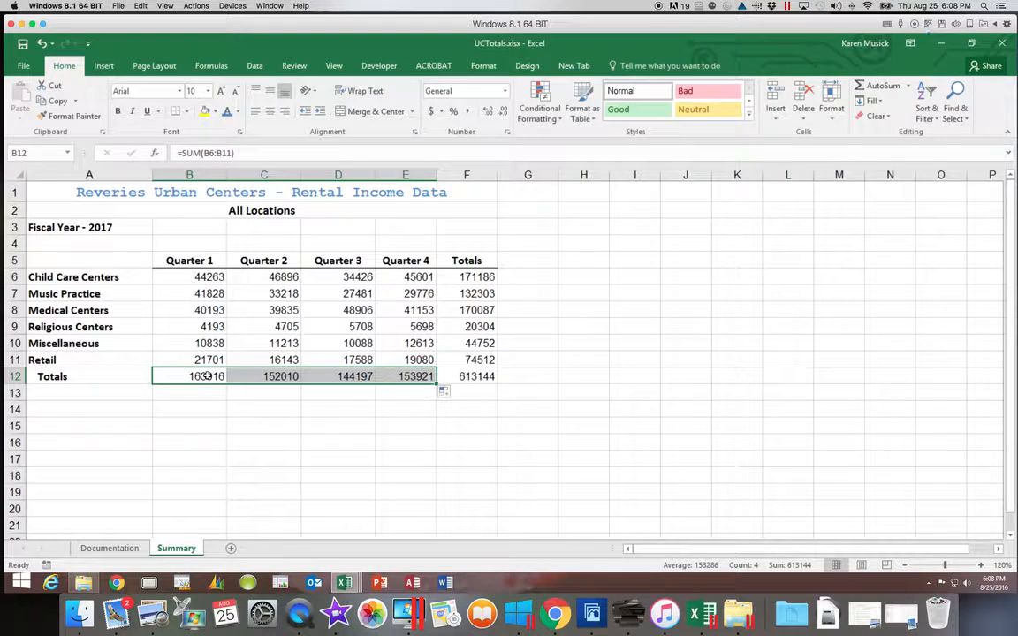
Add a top border and a heavier bottom border to the Totals row, B12:F12
left_click_drag(206, 376, 477, 378)
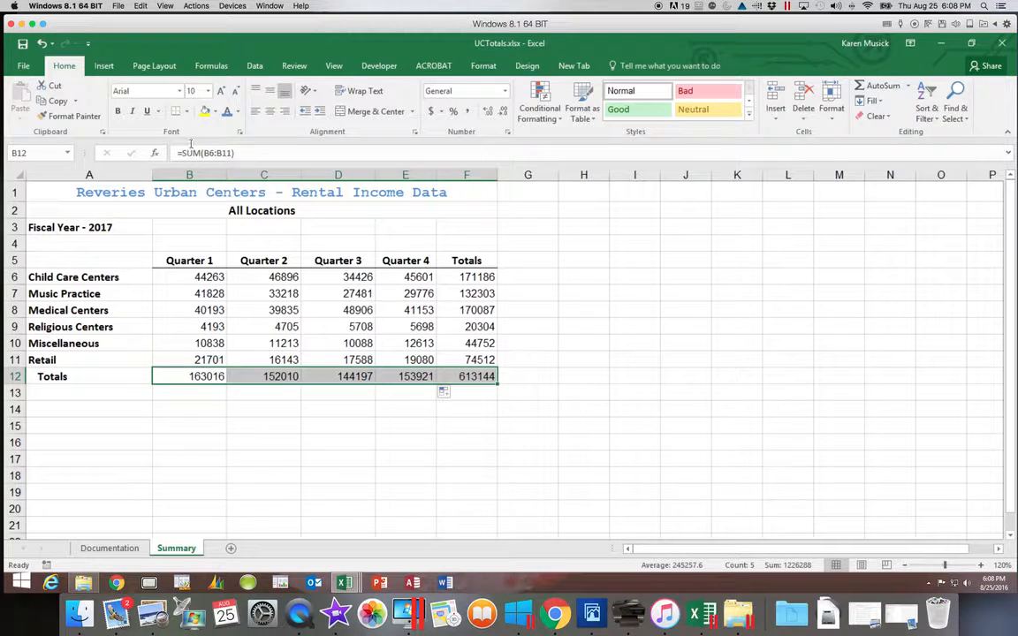
left_click(183, 111)
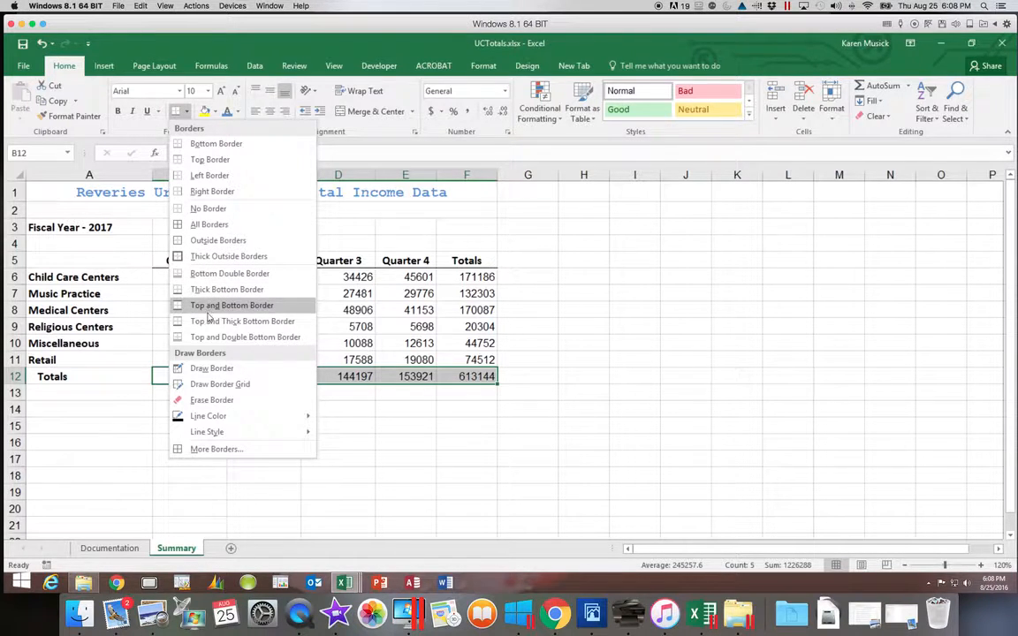
left_click(206, 325)
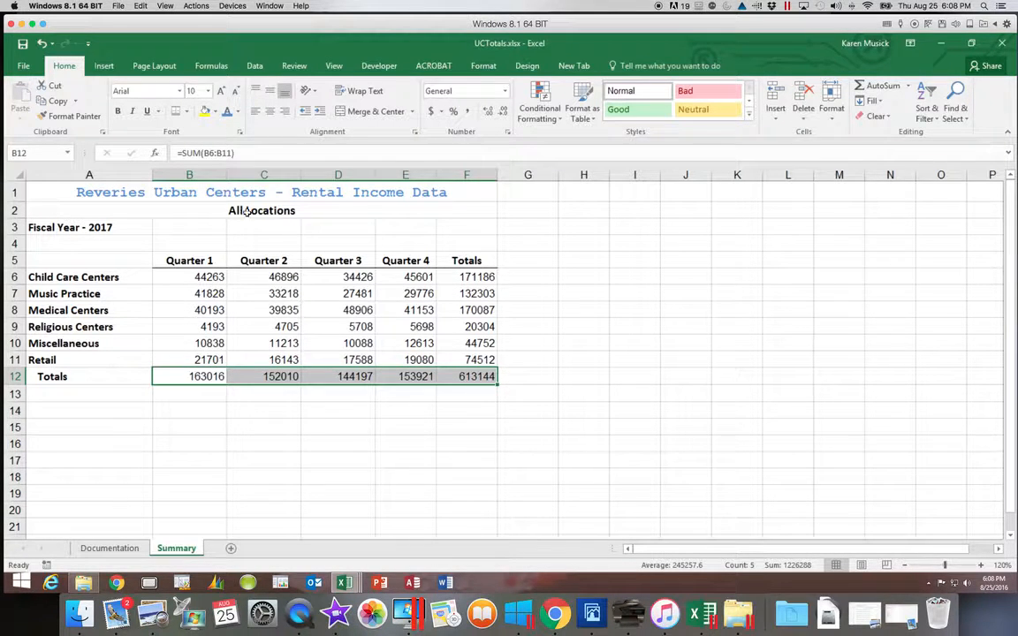
Format the Totals row B12:F12 as US dollar Accounting with no decimal places
left_click(439, 112)
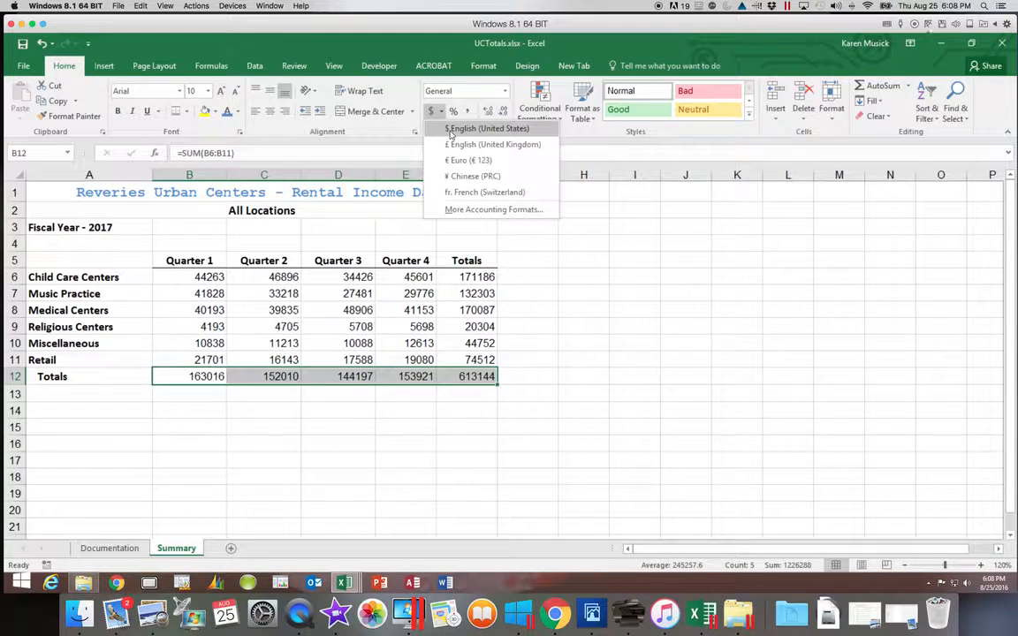
left_click(451, 134)
left_click(501, 112)
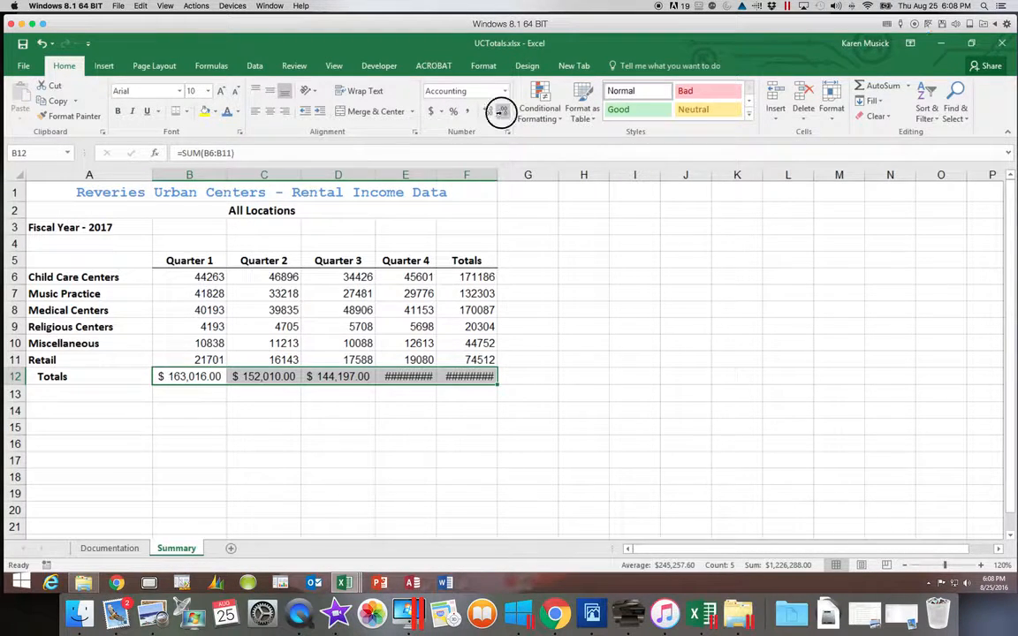
left_click(501, 112)
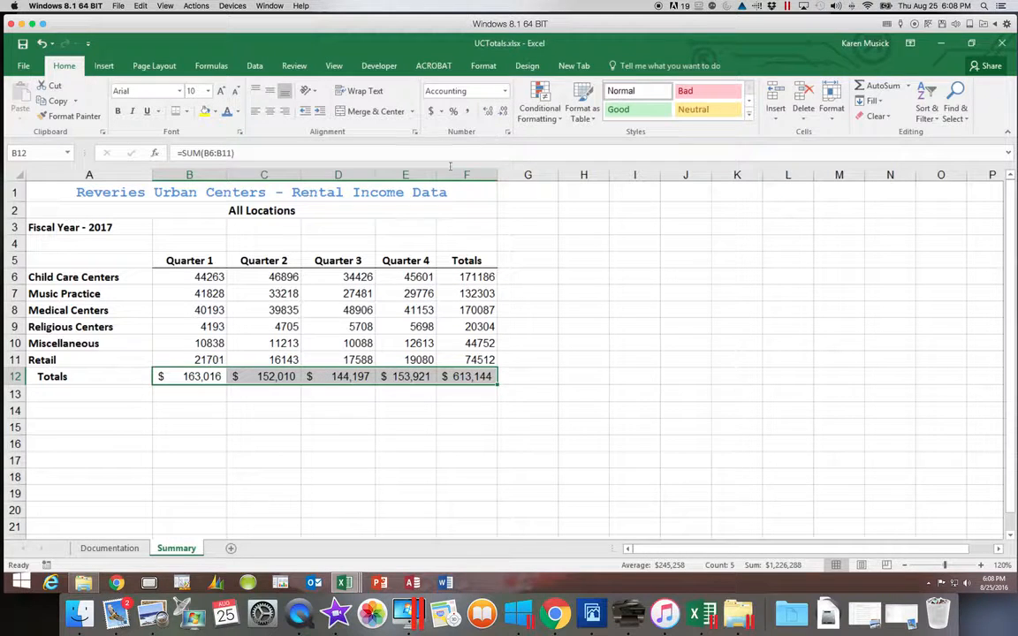
Format the Child Care Centers row B6:F6 as dollar Accounting with no decimal places
left_click_drag(205, 276, 461, 276)
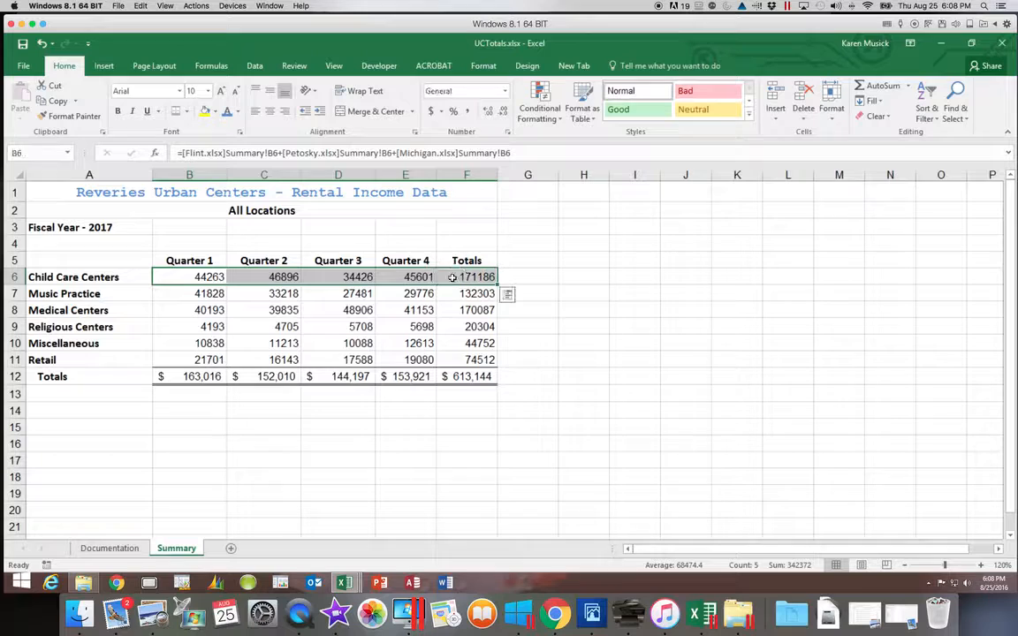
left_click(432, 111)
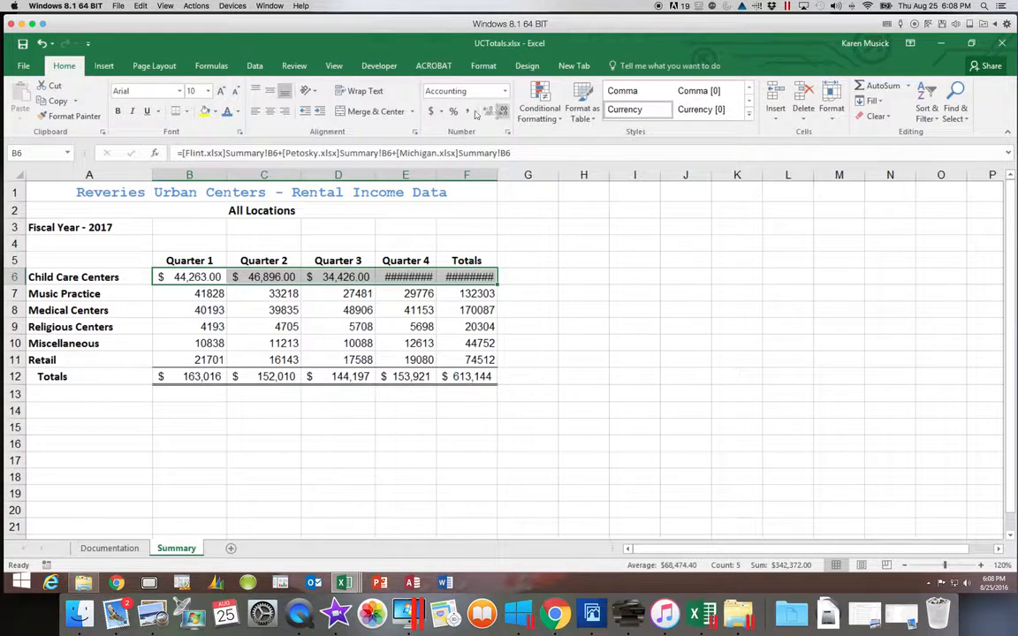
left_click(503, 112)
left_click(504, 112)
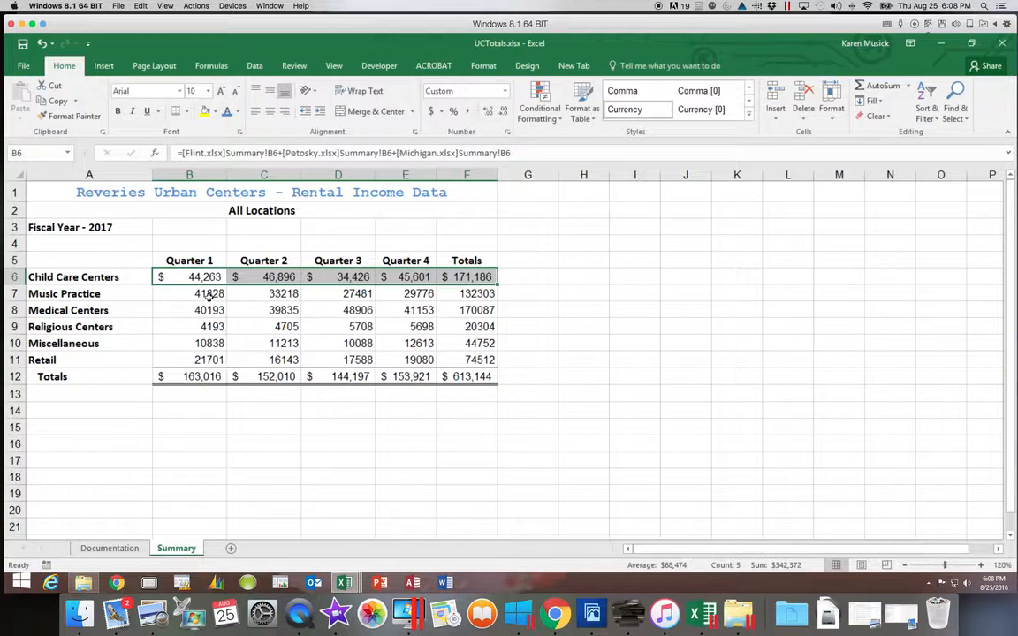
Apply the comma style with no decimal places to the Music Practice through Retail figures, B7:F11
left_click_drag(208, 296, 452, 354)
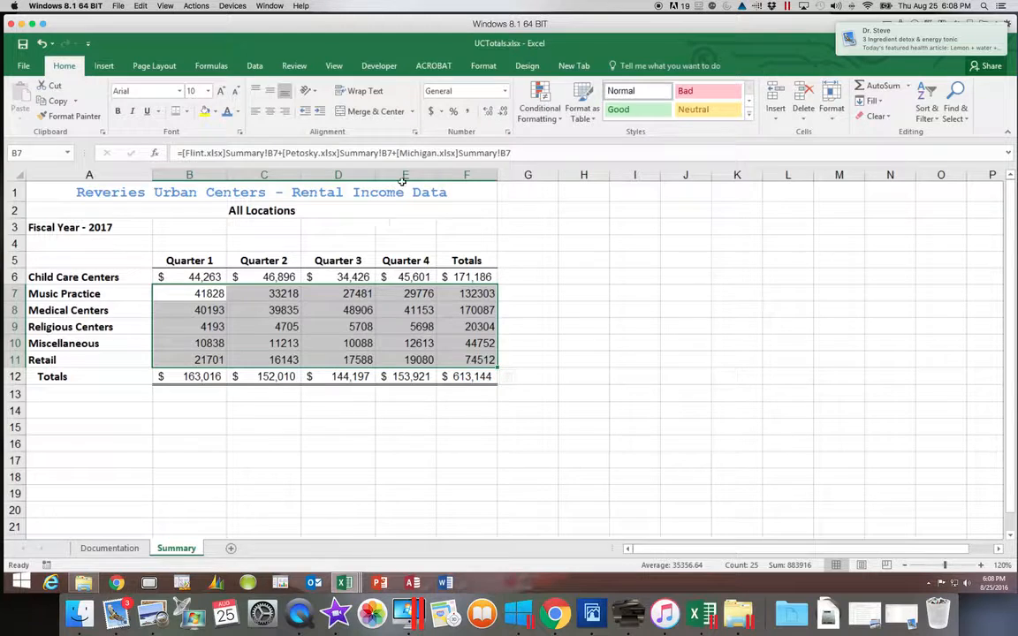
left_click(467, 112)
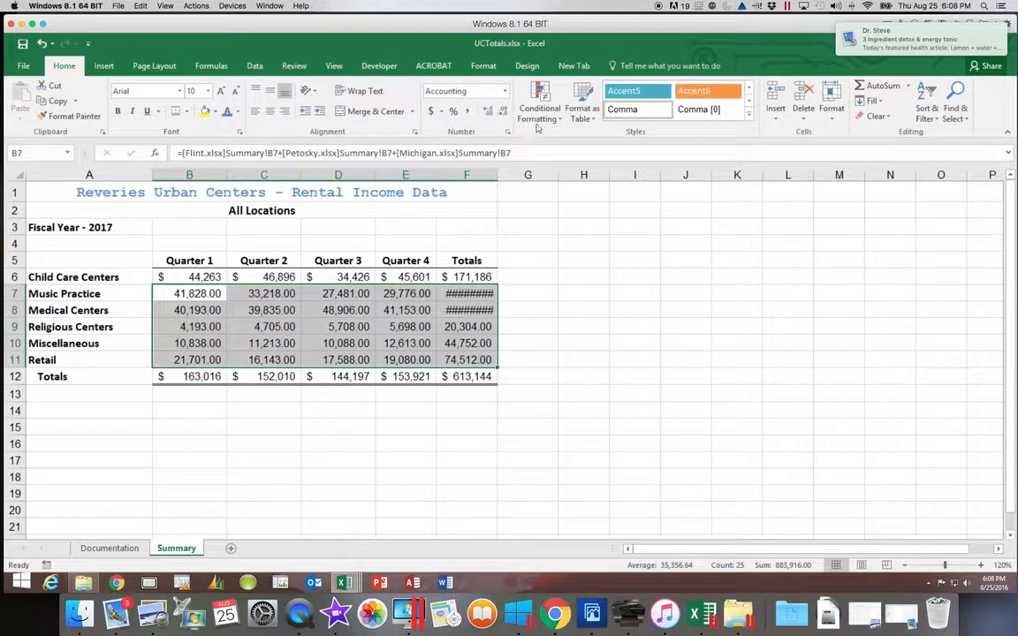
left_click(503, 113)
left_click(502, 112)
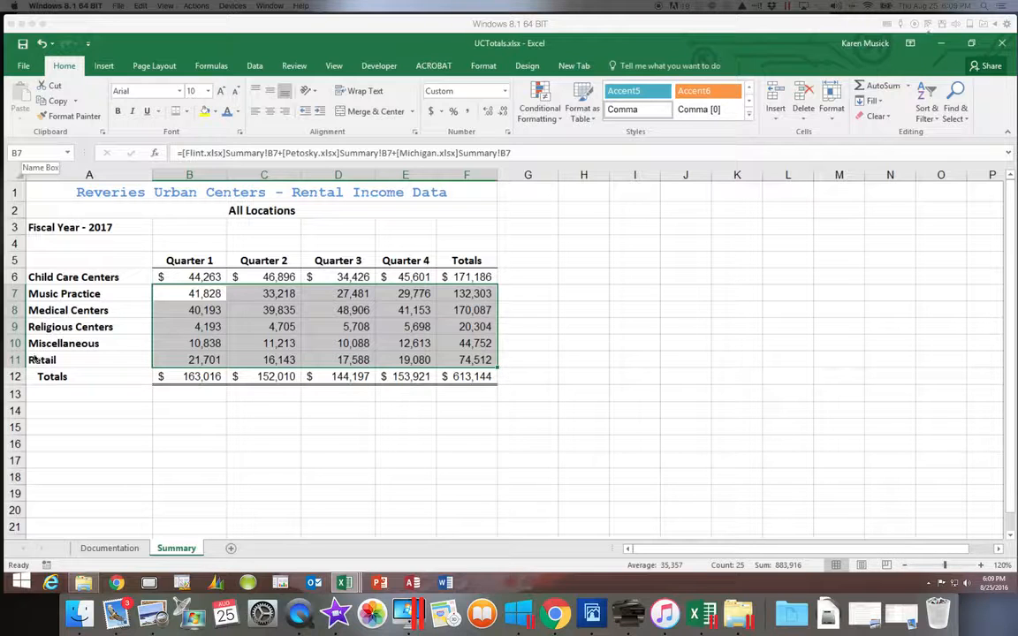
Format the category totals in F7:F11 as dollar Accounting with no decimal places
left_click(454, 292)
left_click_drag(453, 291, 462, 359)
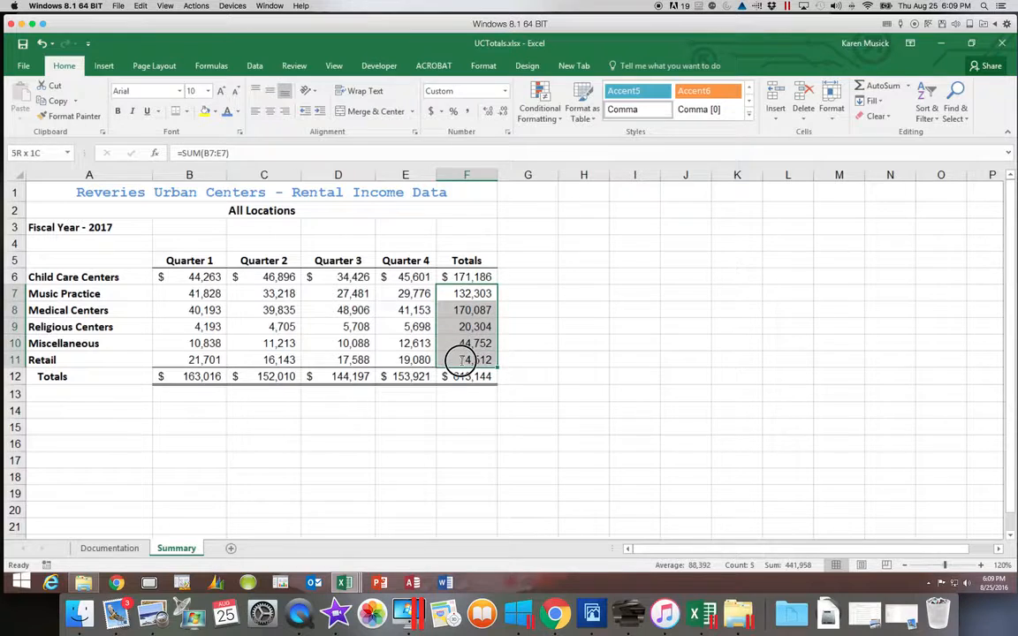
left_click(431, 111)
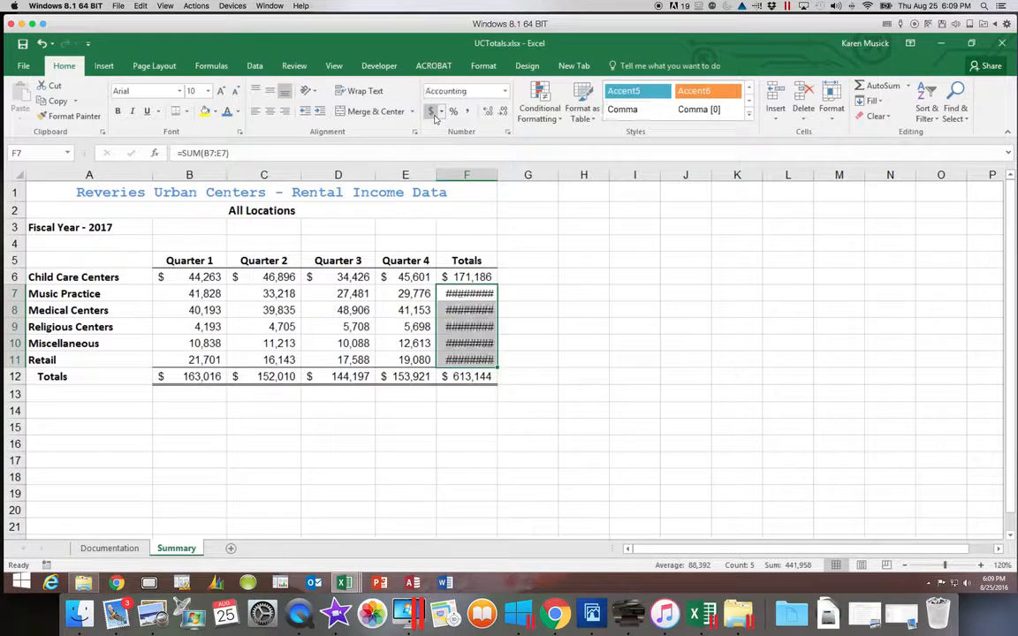
left_click(502, 111)
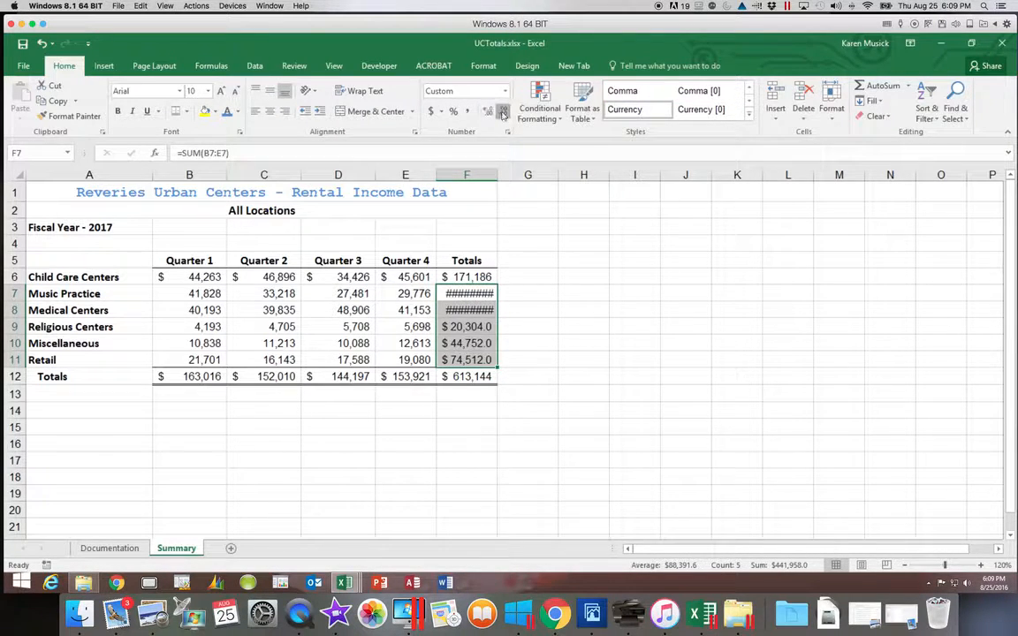
left_click(503, 111)
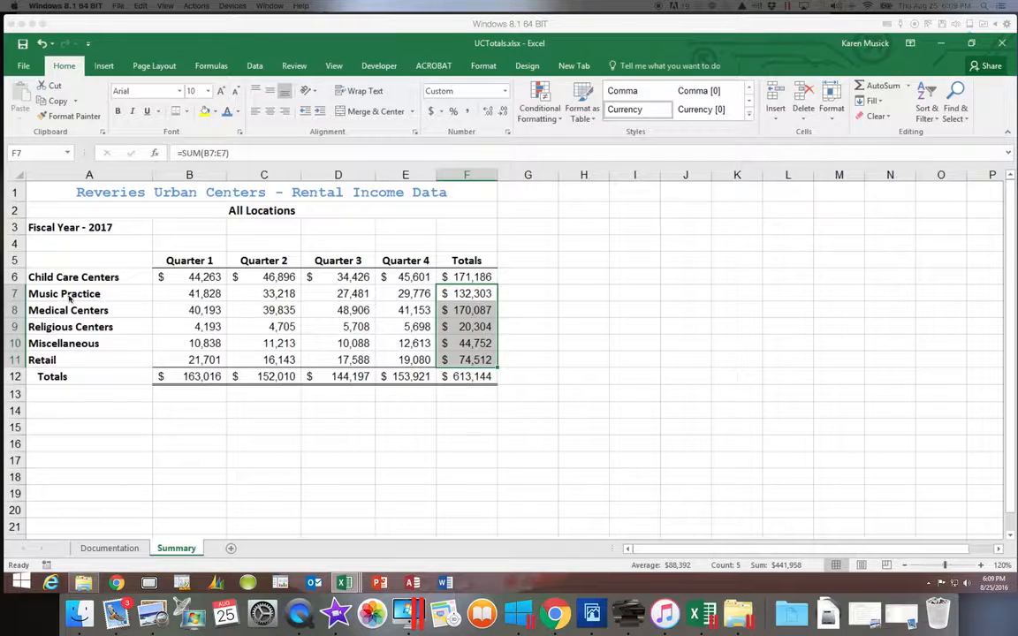
Examine the linked formula in B6 and the workbook's external links, including their sources and update settings
left_click(186, 277)
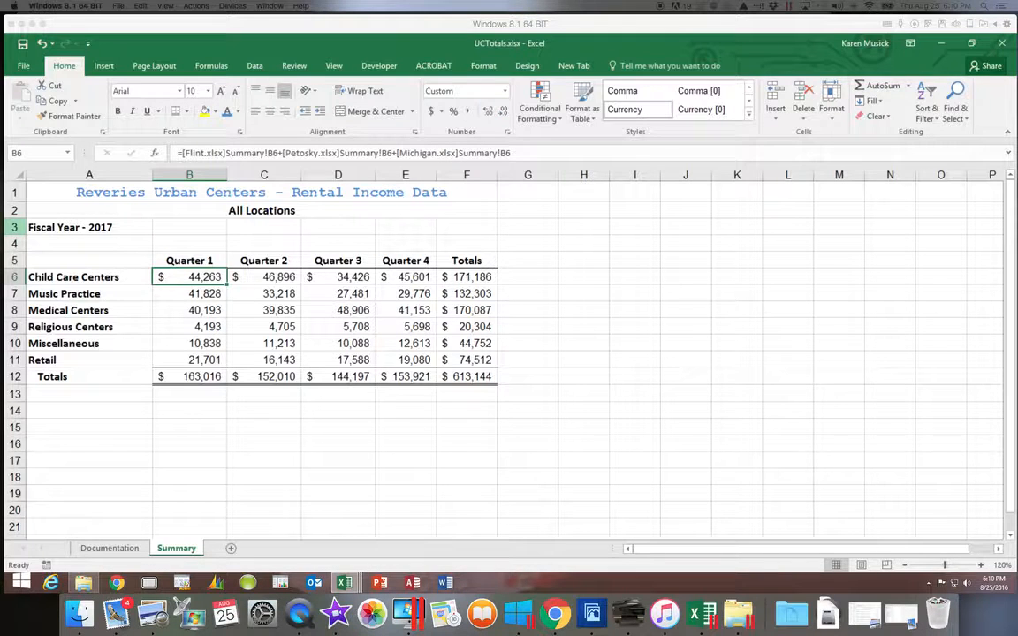
left_click(255, 67)
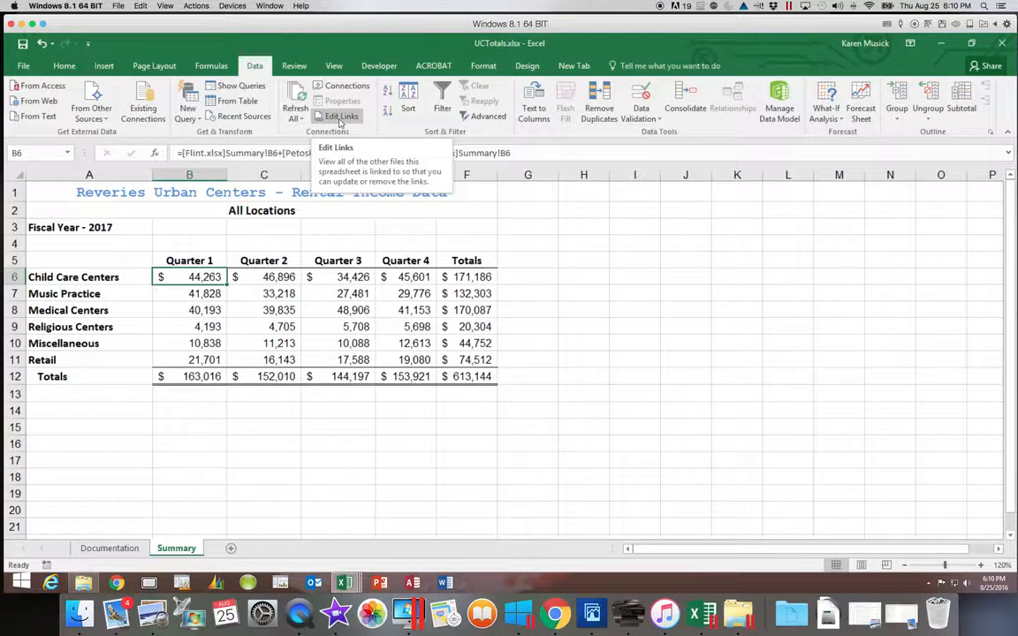
left_click(340, 118)
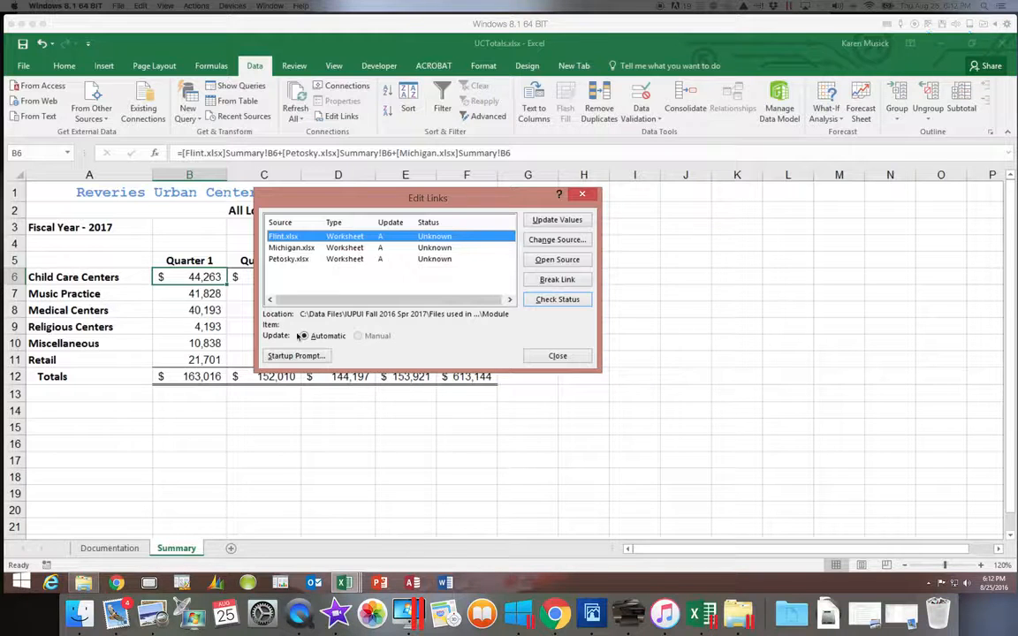
left_click(556, 356)
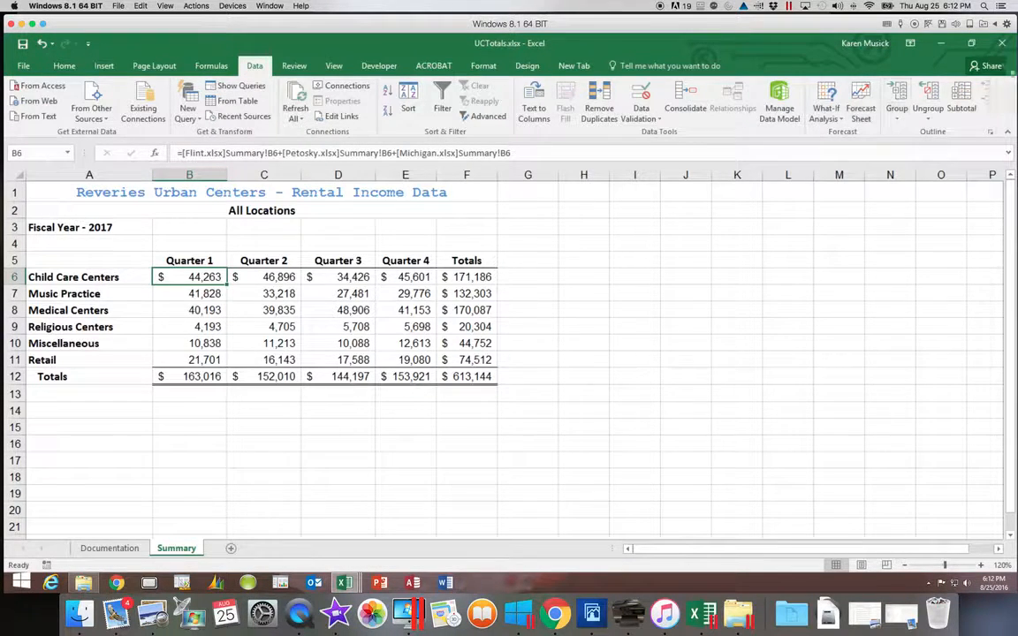
left_click(1002, 44)
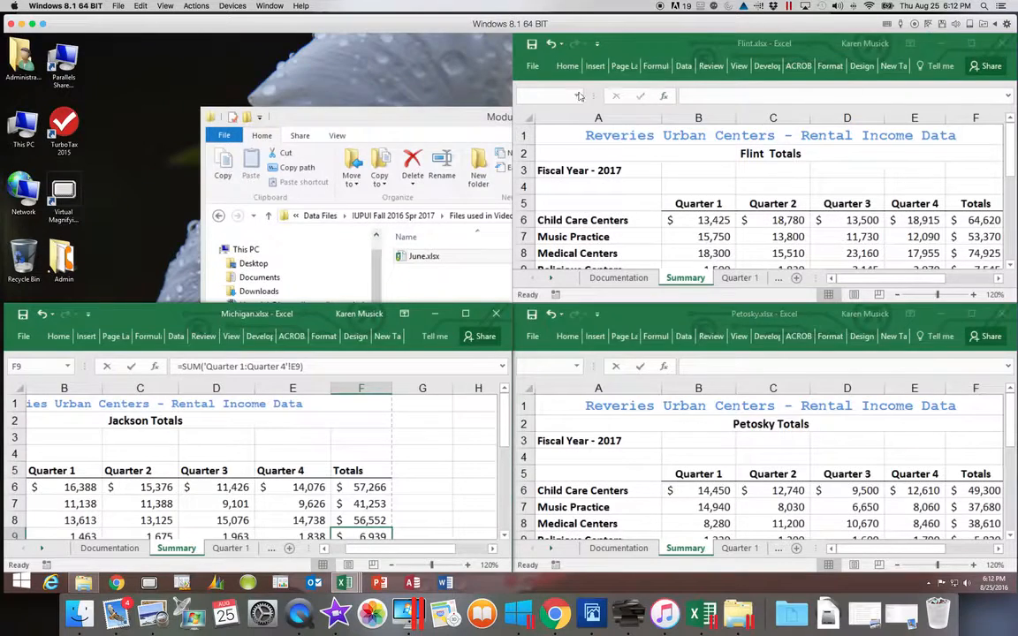
left_click(533, 343)
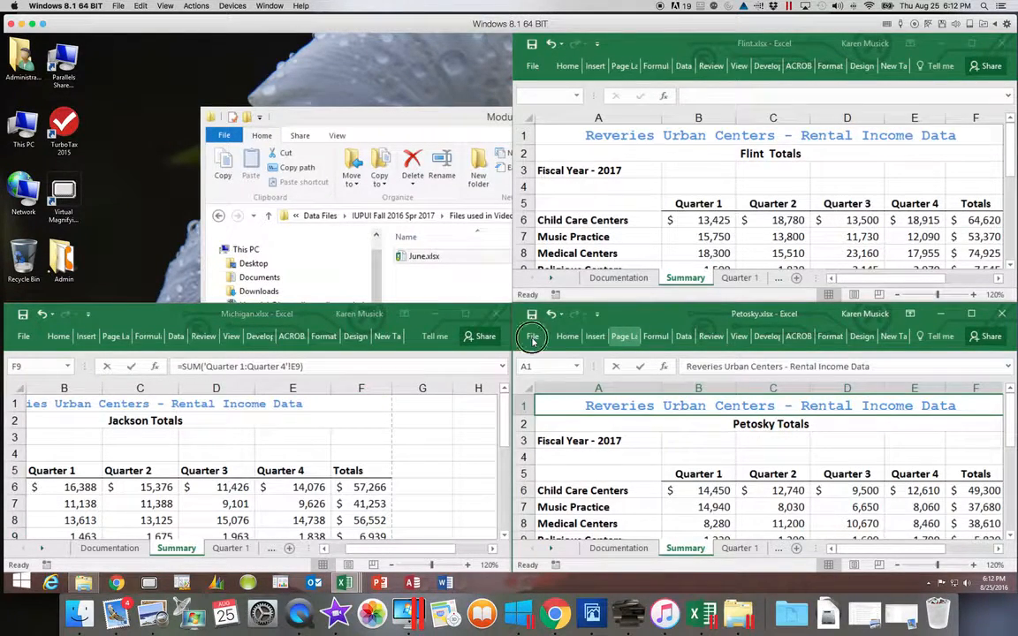
left_click(532, 337)
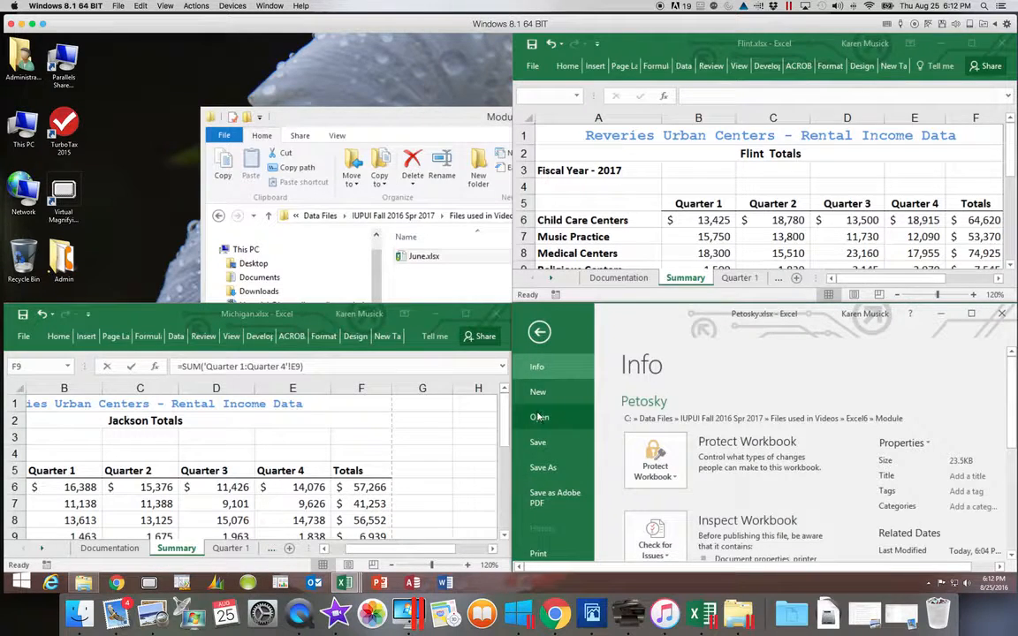
left_click(538, 416)
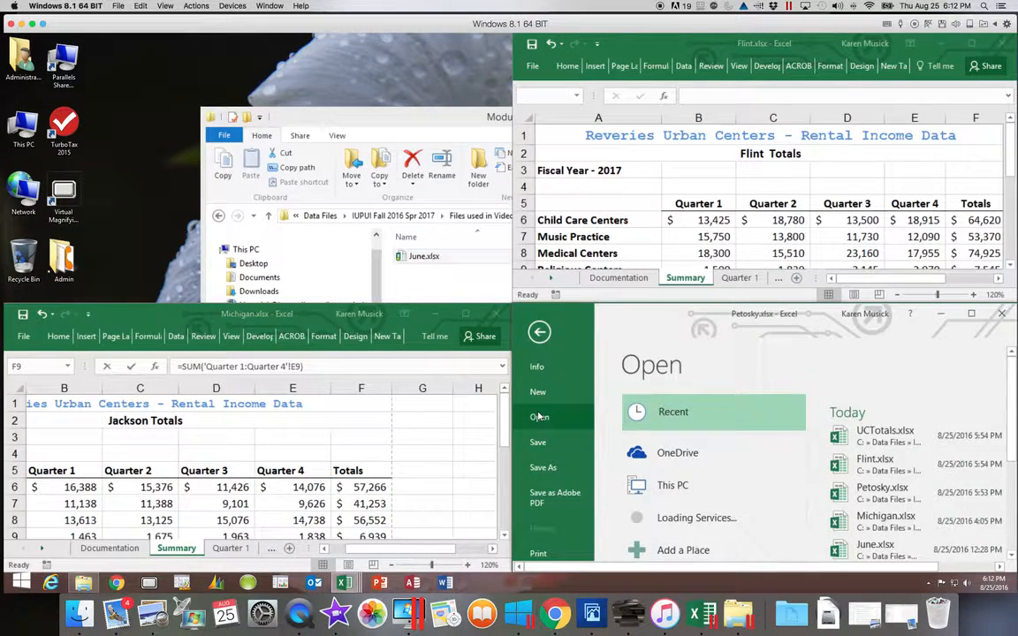
left_click(904, 440)
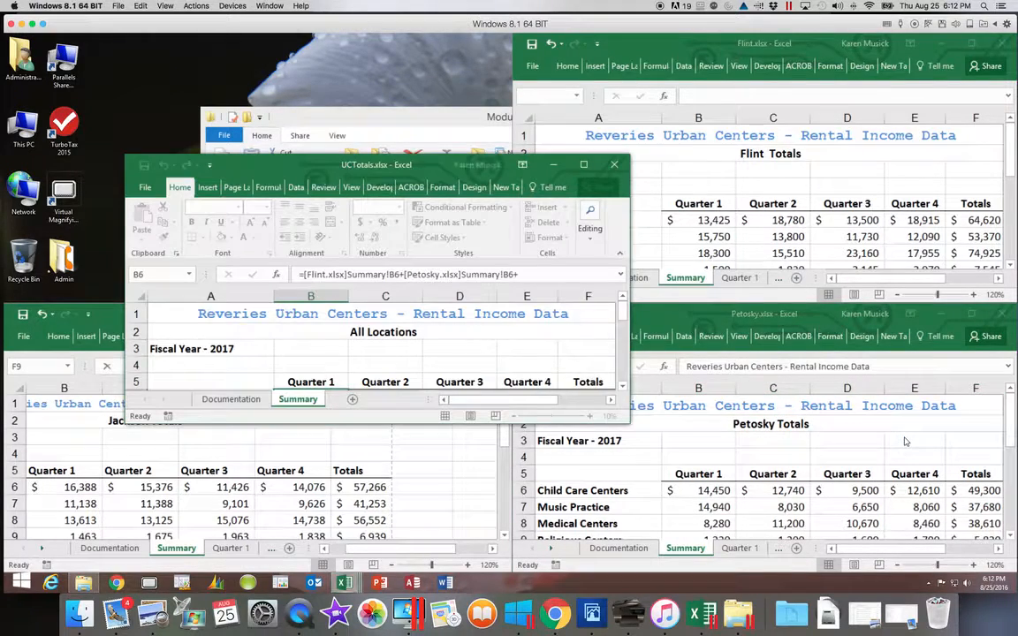
left_click(585, 165)
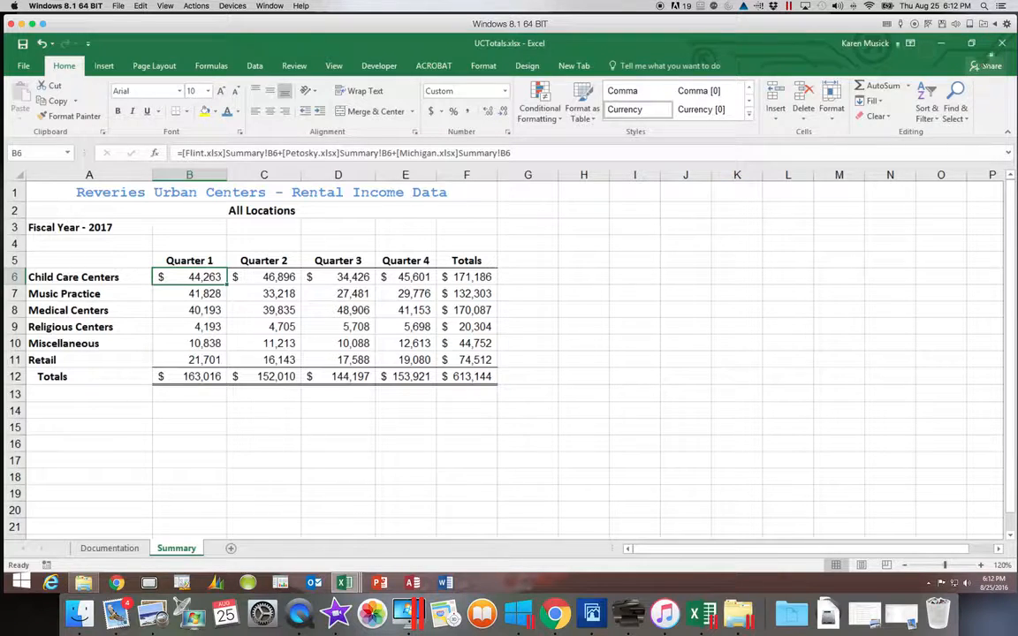
Minimize UCTotals.xlsx, then save and close the Flint.xlsx and Petosky.xlsx workbooks
left_click(941, 43)
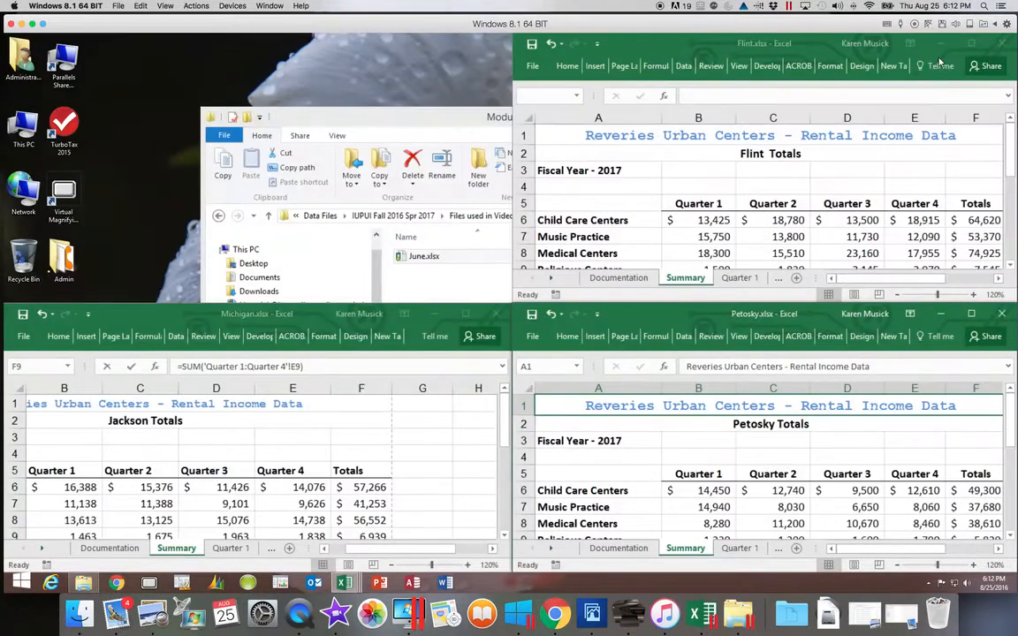
left_click(1001, 44)
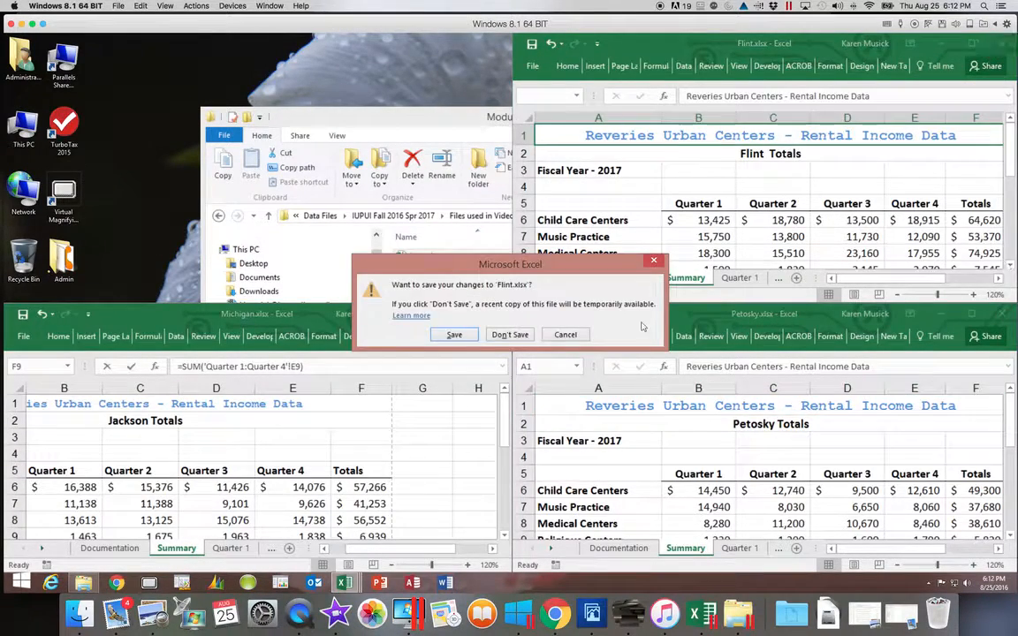
left_click(456, 335)
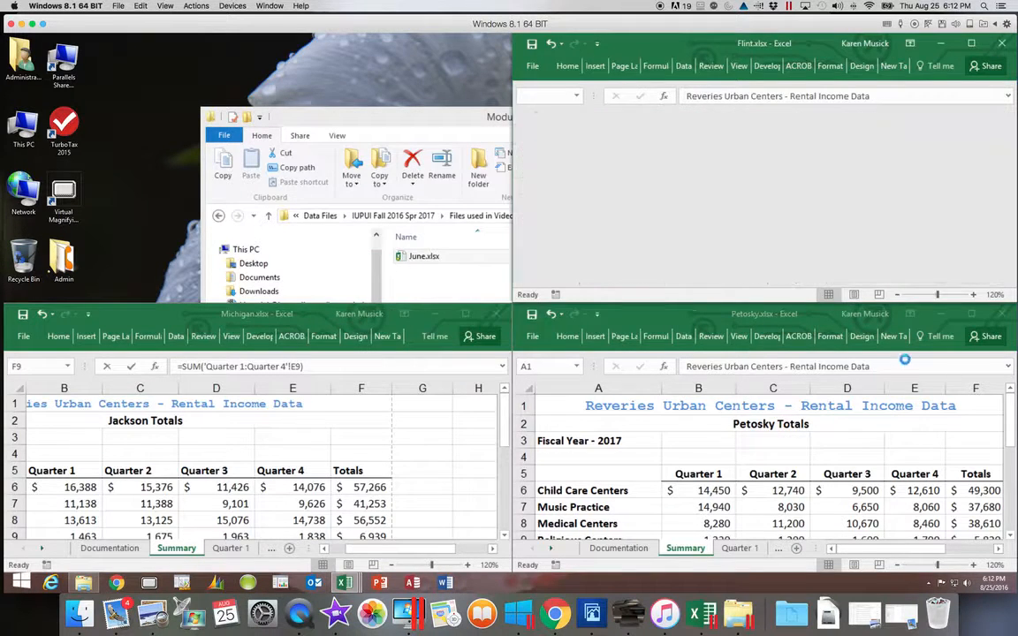
left_click(1001, 314)
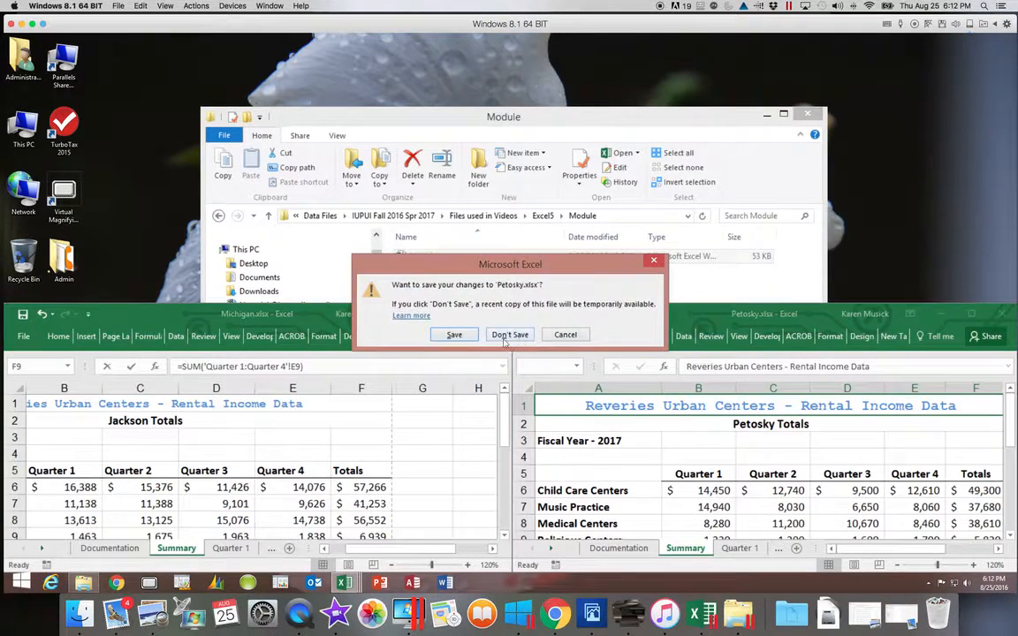
left_click(454, 335)
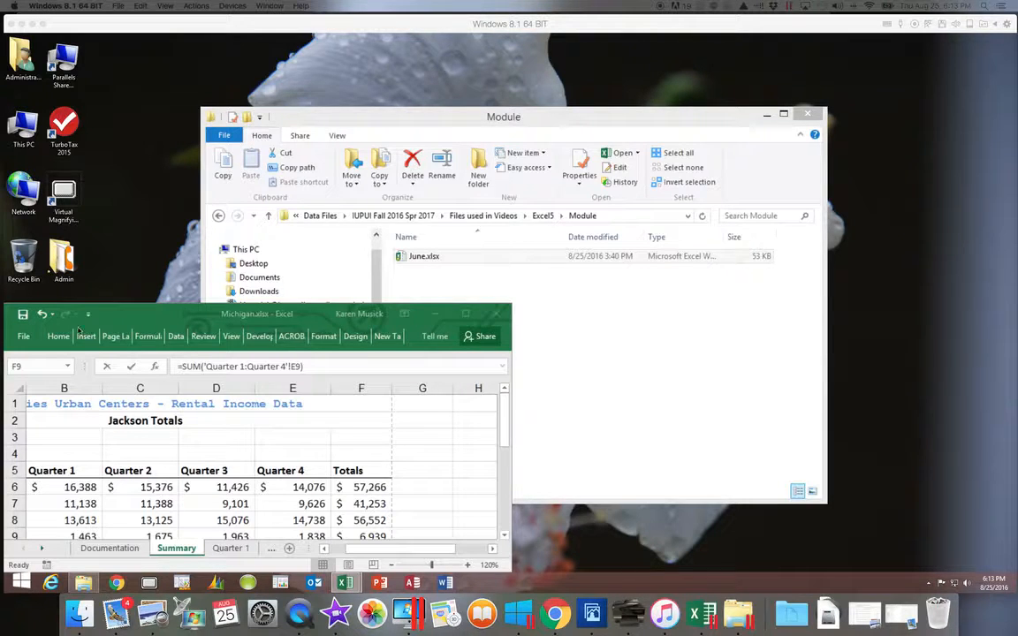
Maximize Michigan.xlsx and set the December Retail income in cell D11 of its Quarter 4 sheet to 1925
left_click(467, 314)
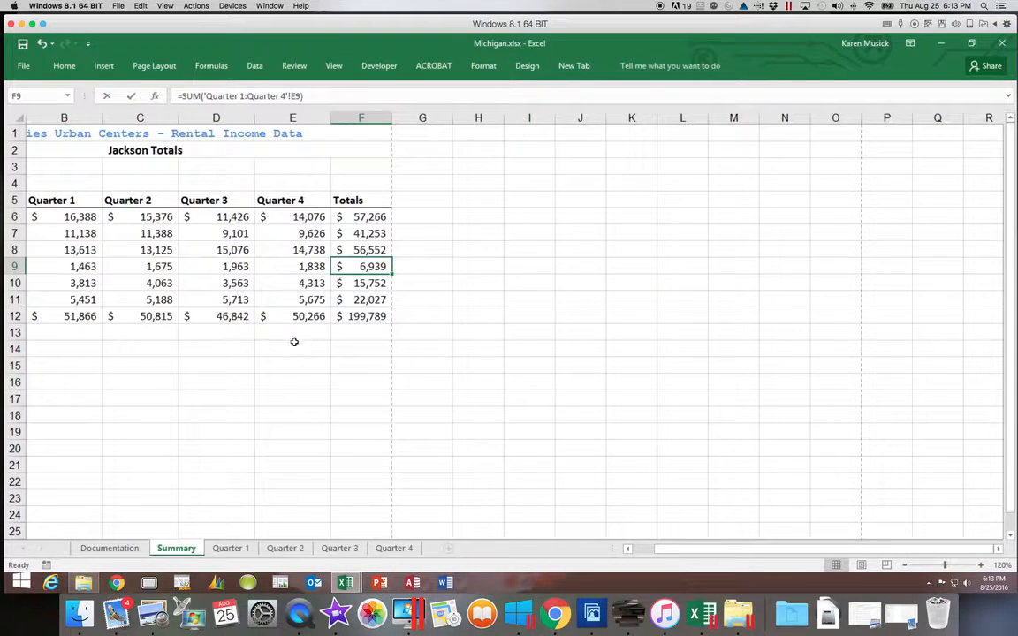
left_click(393, 548)
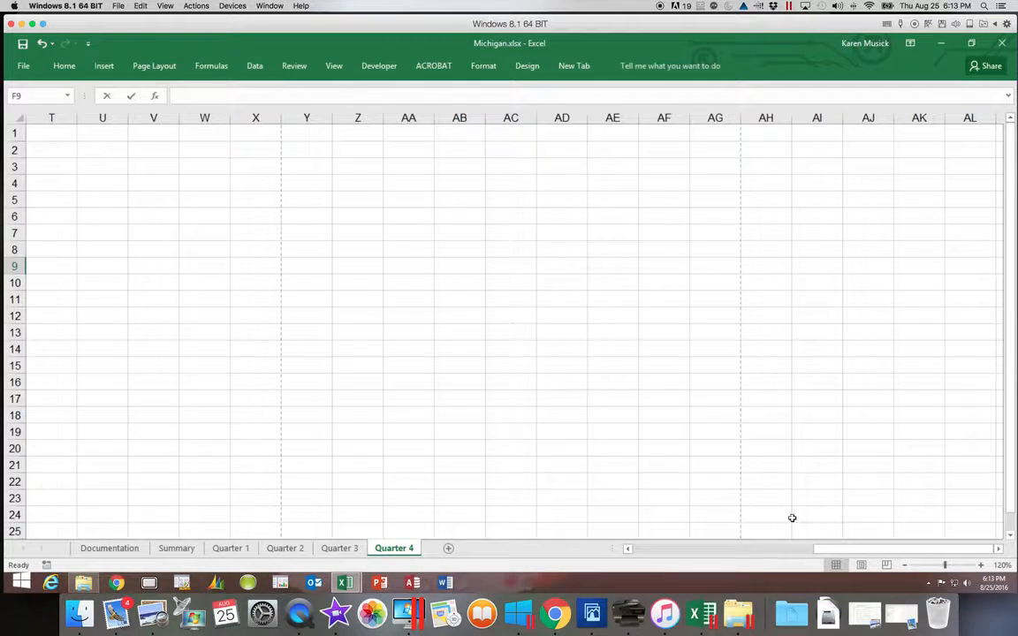
left_click_drag(829, 548, 640, 548)
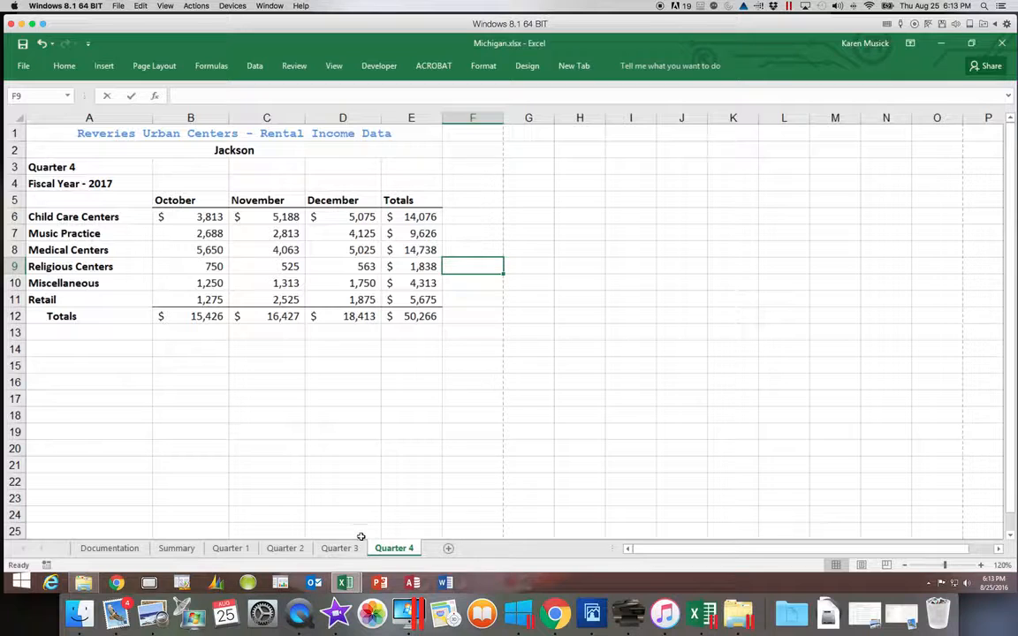
left_click(200, 549)
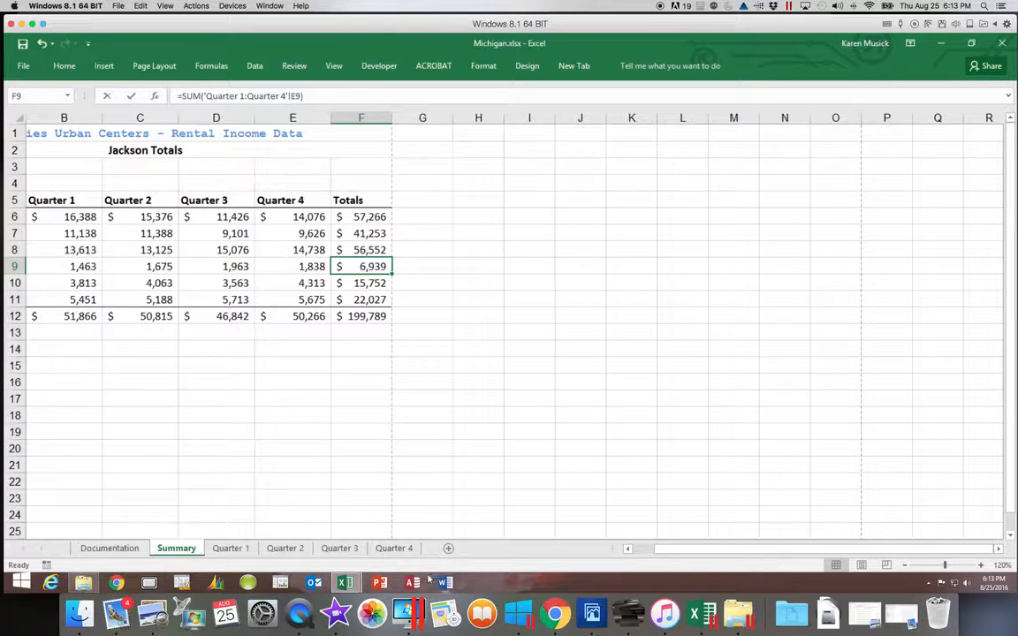
left_click(394, 549)
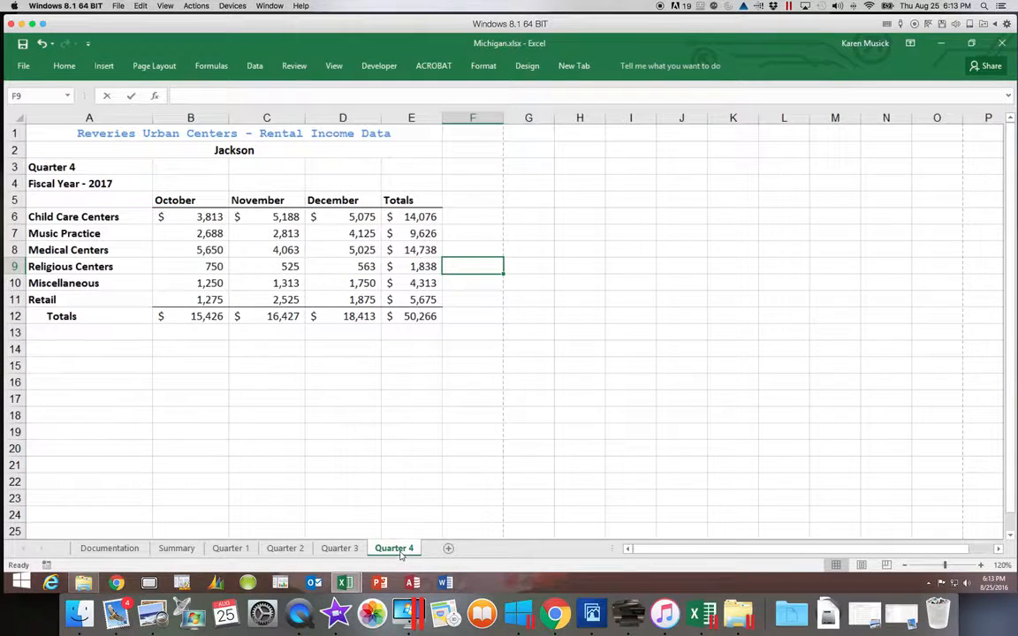
left_click(364, 299)
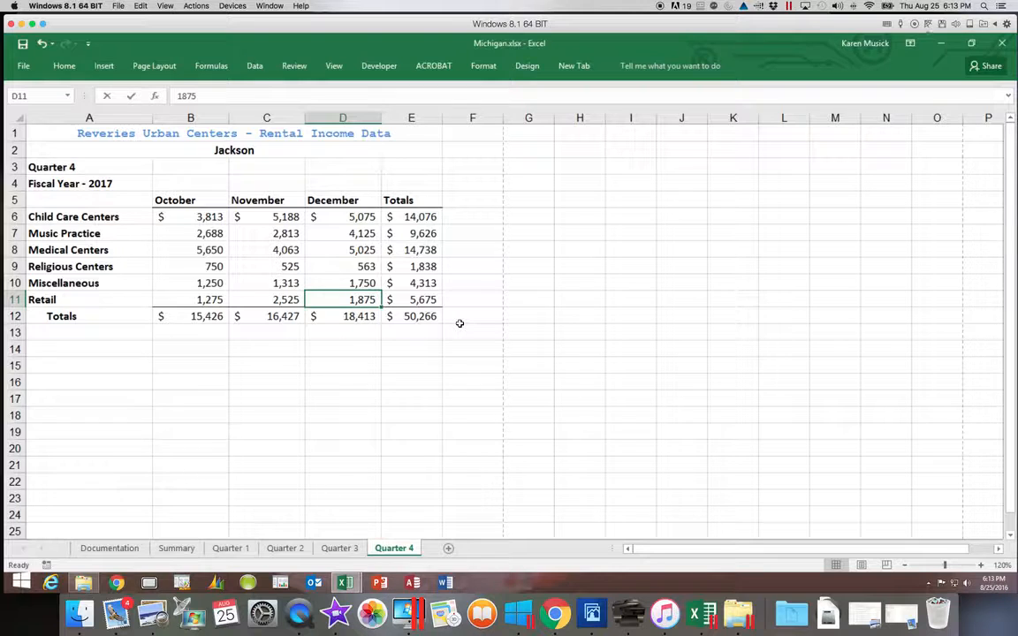
type("1925")
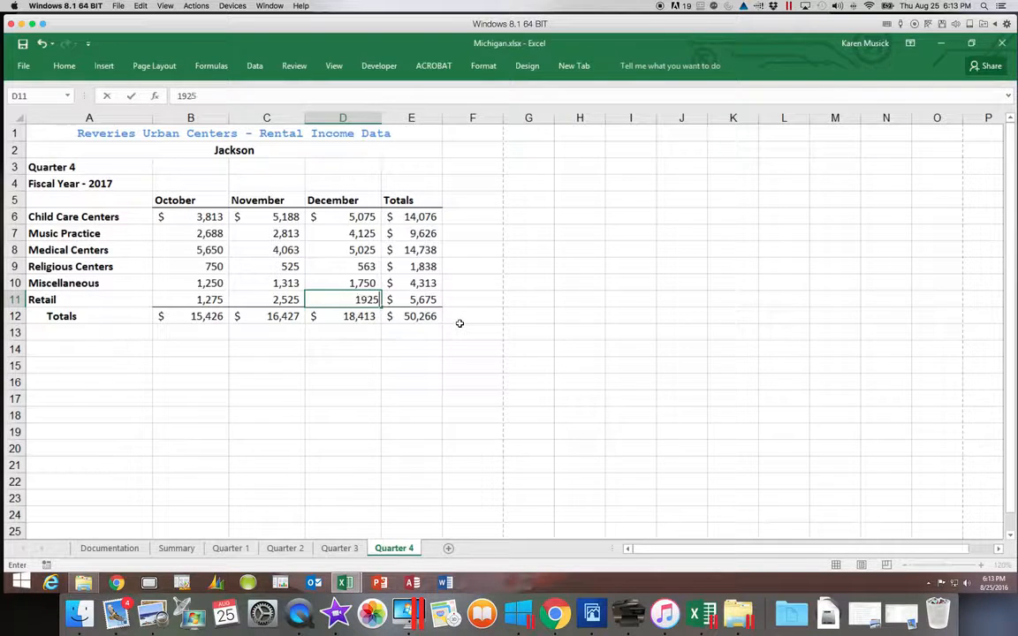
key("Return")
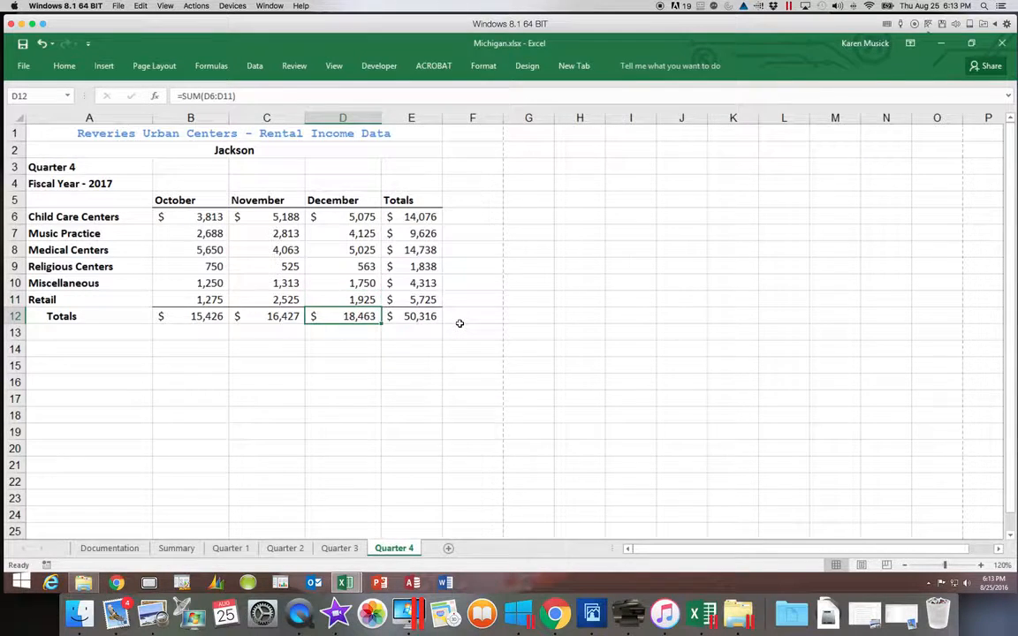
Check the quarterly totals on Michigan.xlsx's Summary sheet and save the workbook
scroll(459, 323, "right", 3)
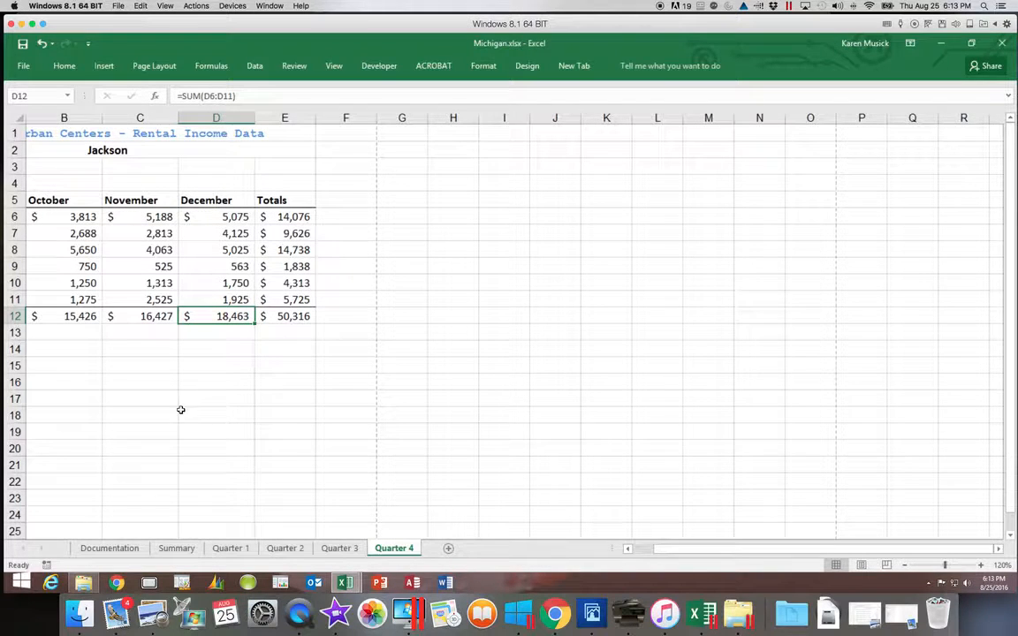
left_click(176, 547)
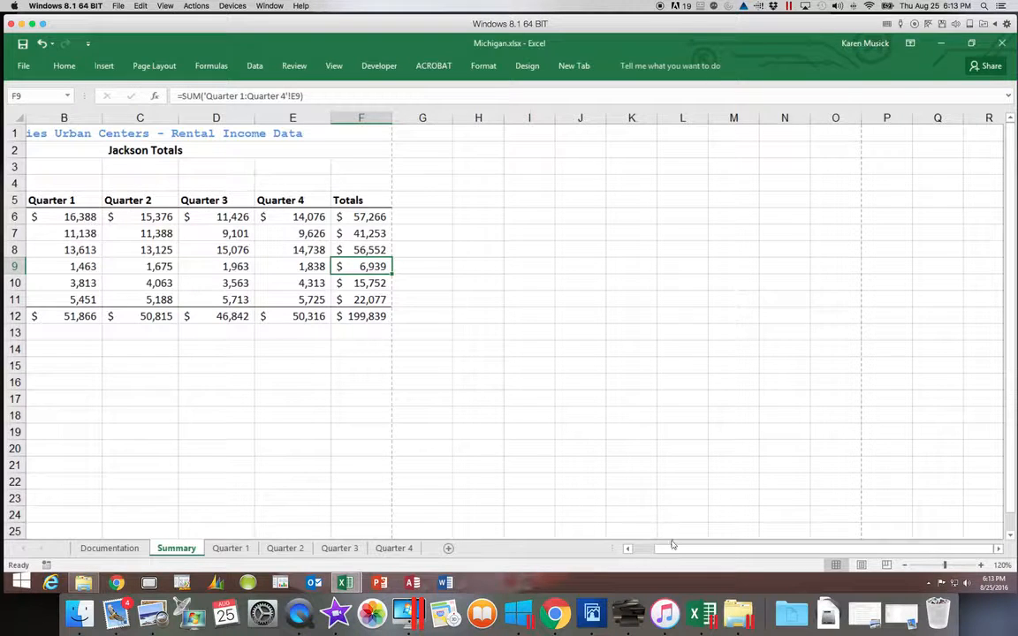
left_click_drag(672, 545, 652, 545)
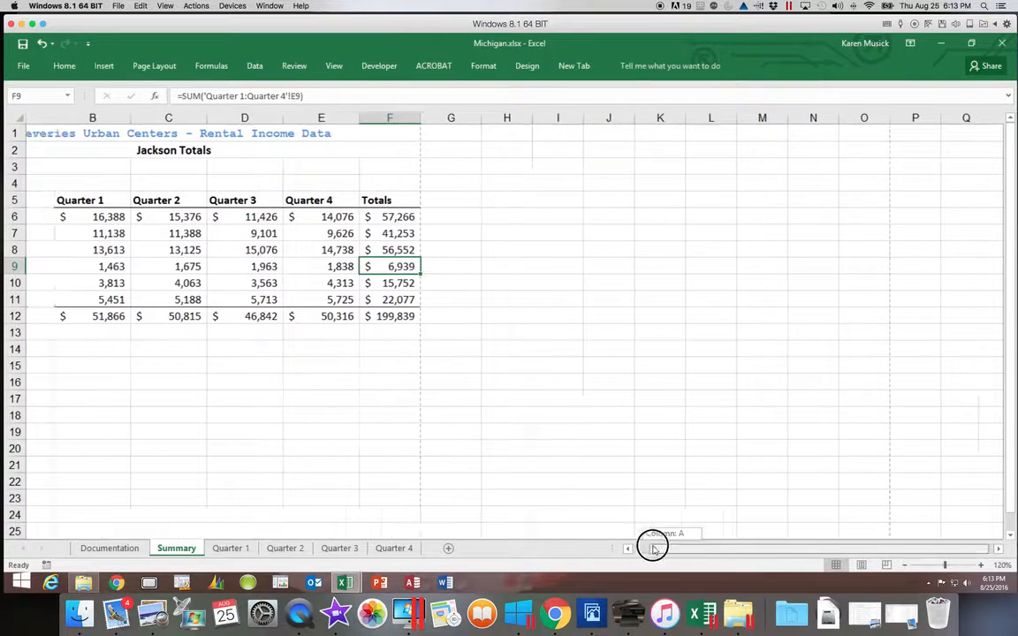
left_click(21, 44)
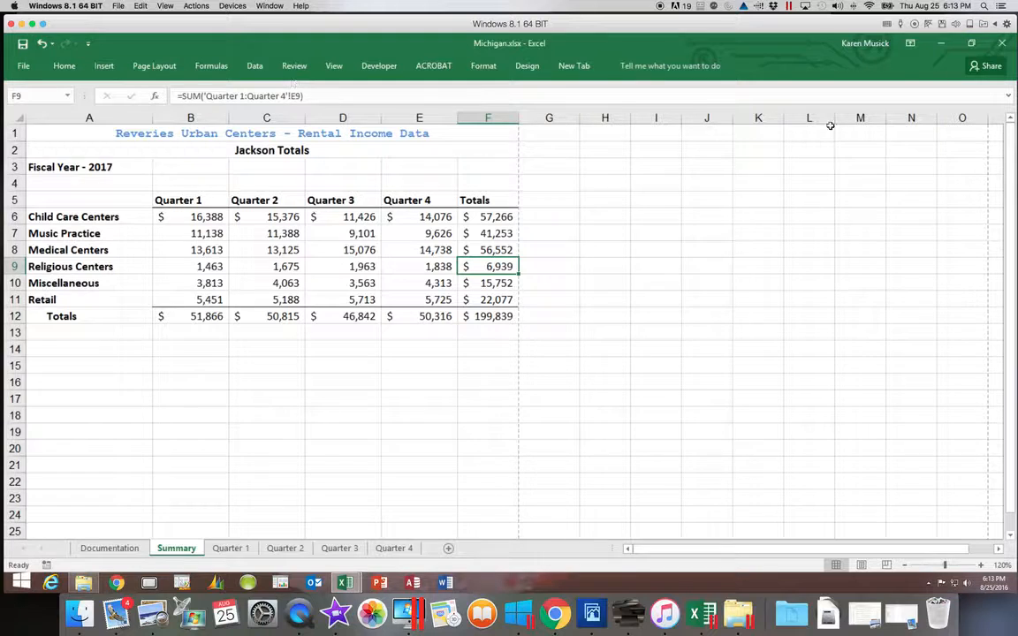
Return to UCTotals.xlsx and close it without saving its changes
left_click(941, 44)
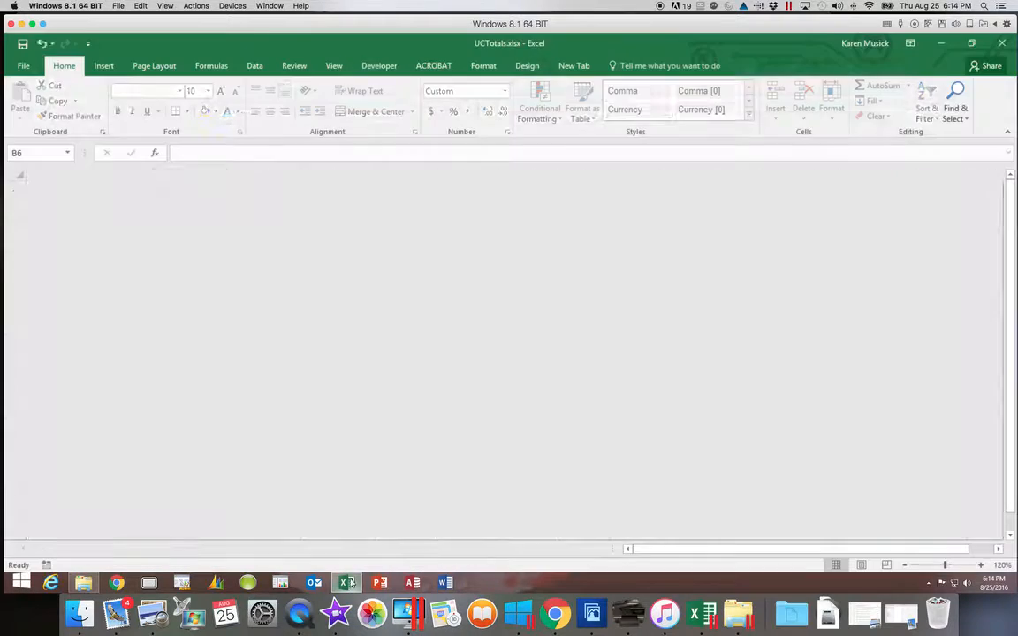
left_click(346, 582)
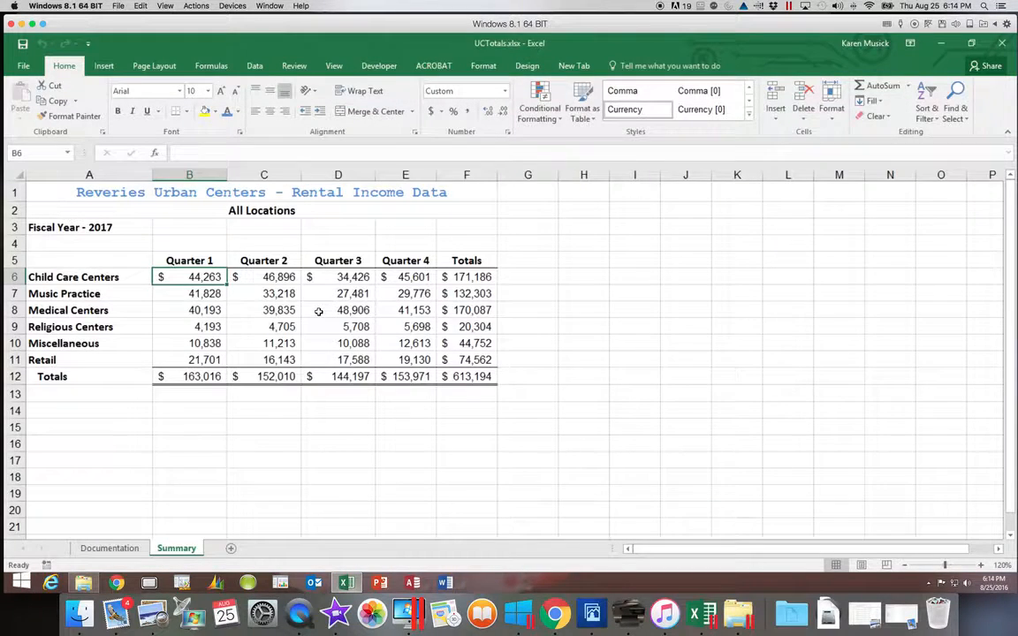
left_click(1001, 43)
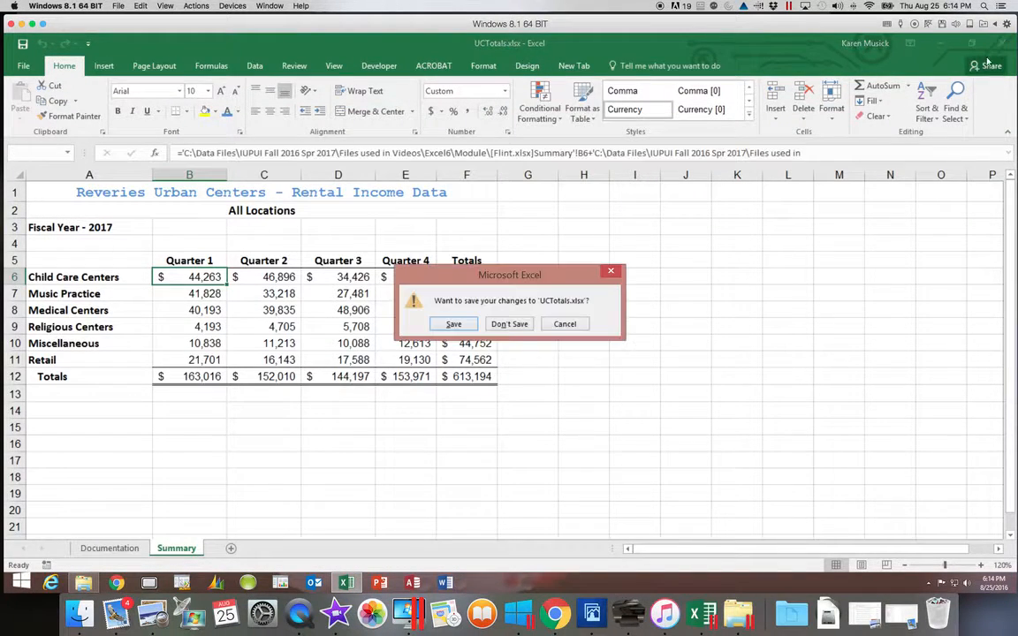
left_click(510, 324)
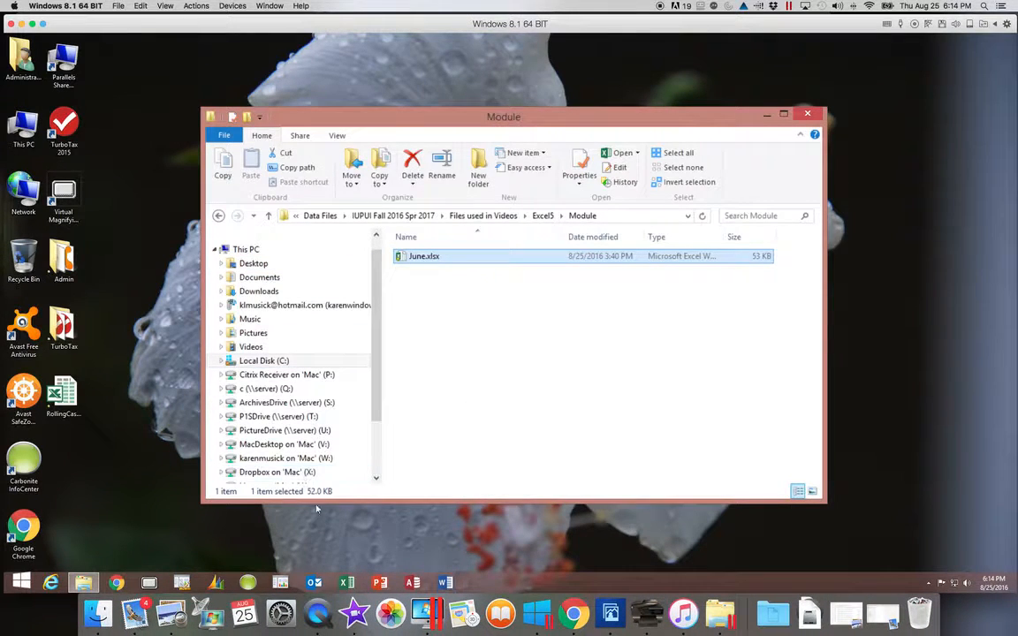
Reopen UCTotals.xlsx from the recent workbooks and enable its content so the external links update
left_click(345, 582)
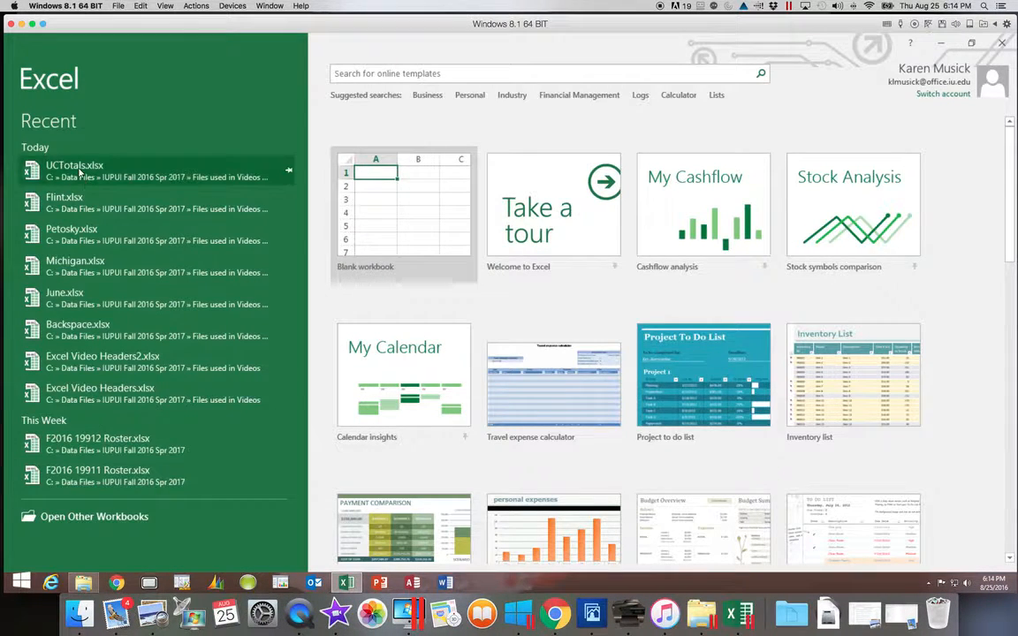
left_click(77, 170)
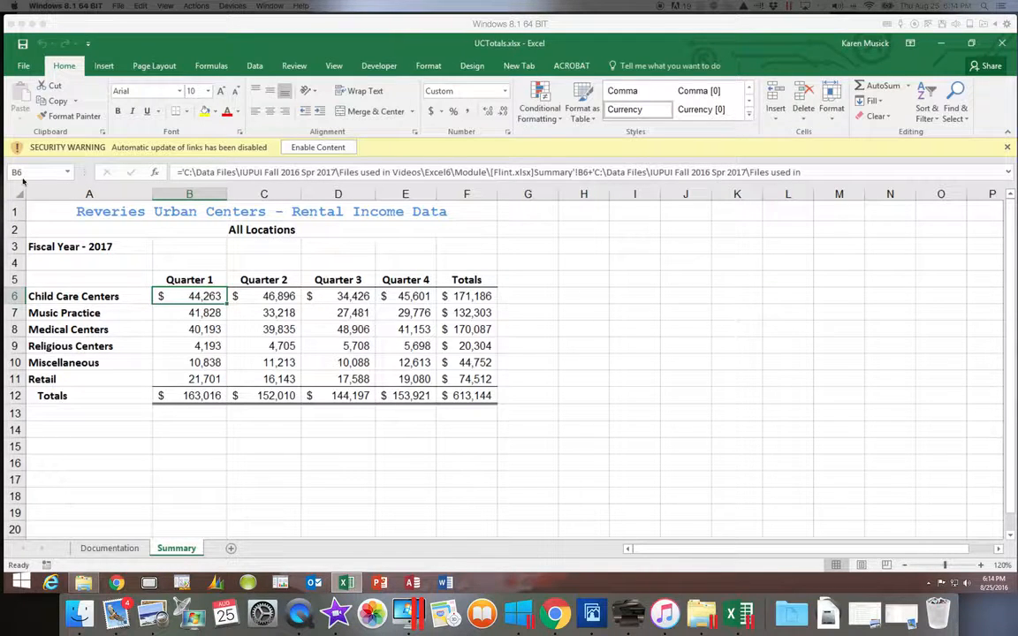
left_click(300, 149)
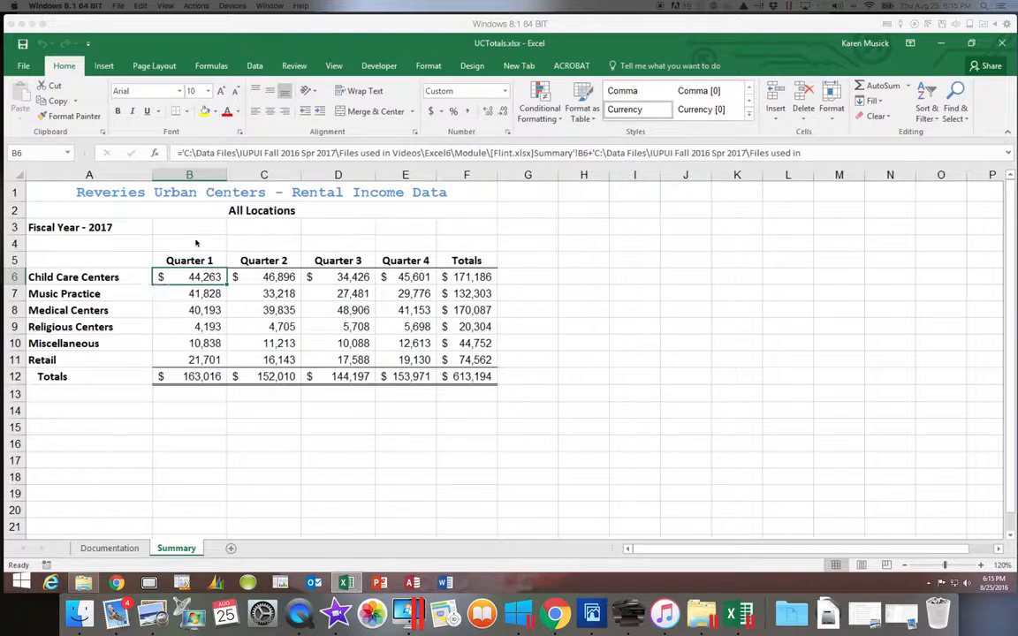
Review the external links in UCTotals.xlsx and break the links to Flint.xlsx, Michigan.xlsx and Petosky.xlsx
left_click(256, 69)
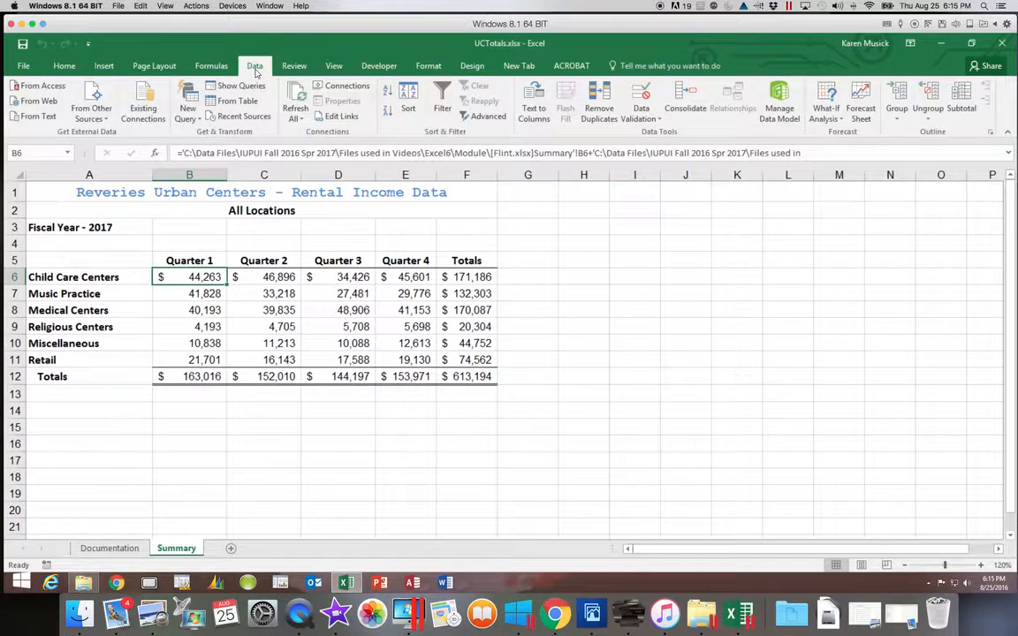
left_click(342, 117)
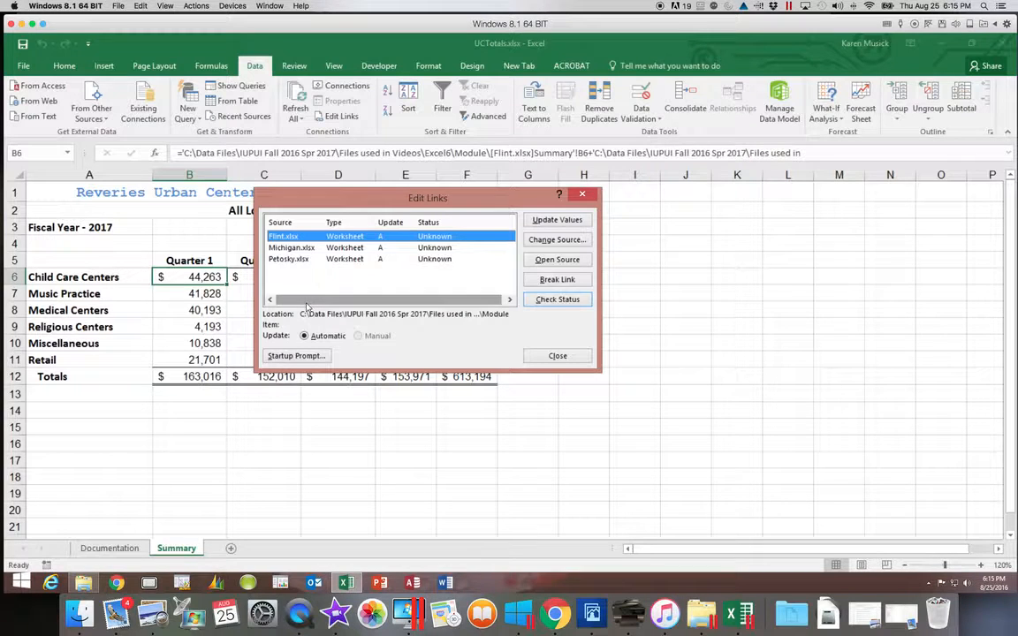
left_click_drag(306, 303, 311, 289)
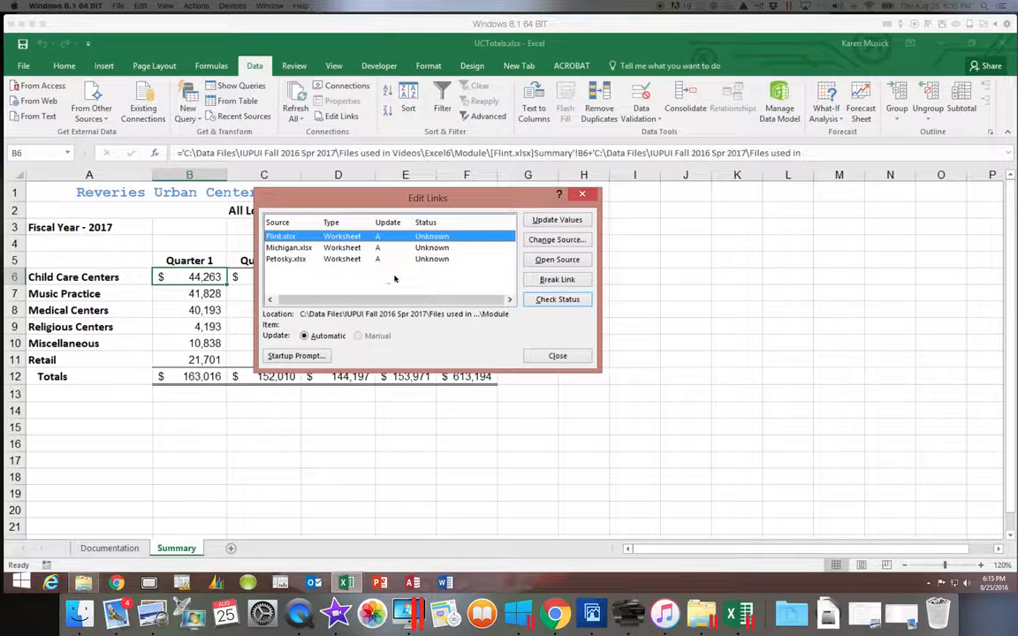
left_click(558, 280)
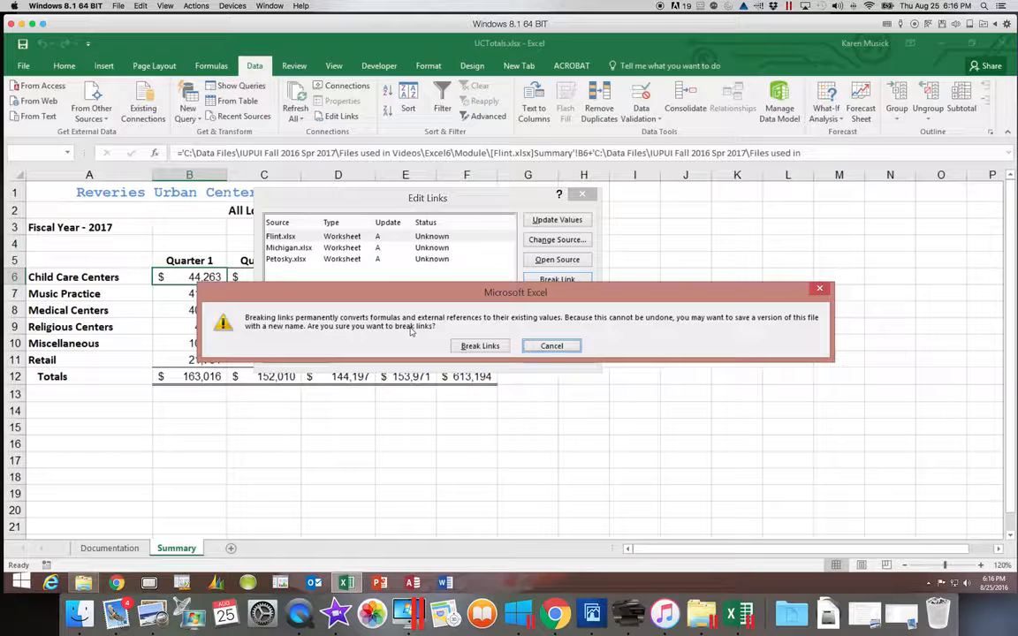
left_click(481, 347)
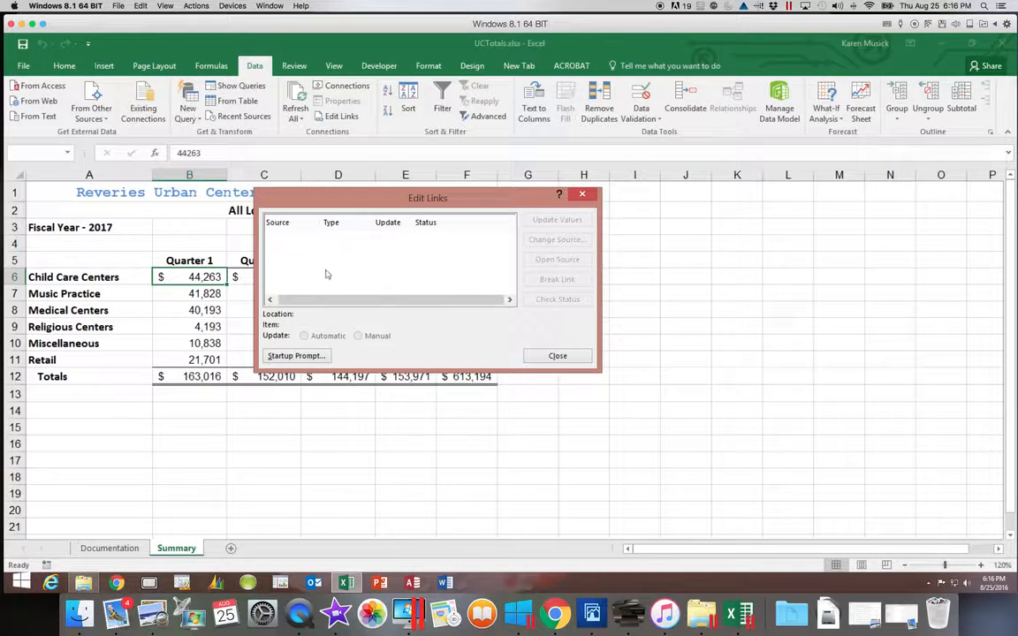
Close the link settings and save a copy of the workbook as UCTotalsBreak in the same Module folder
left_click(549, 356)
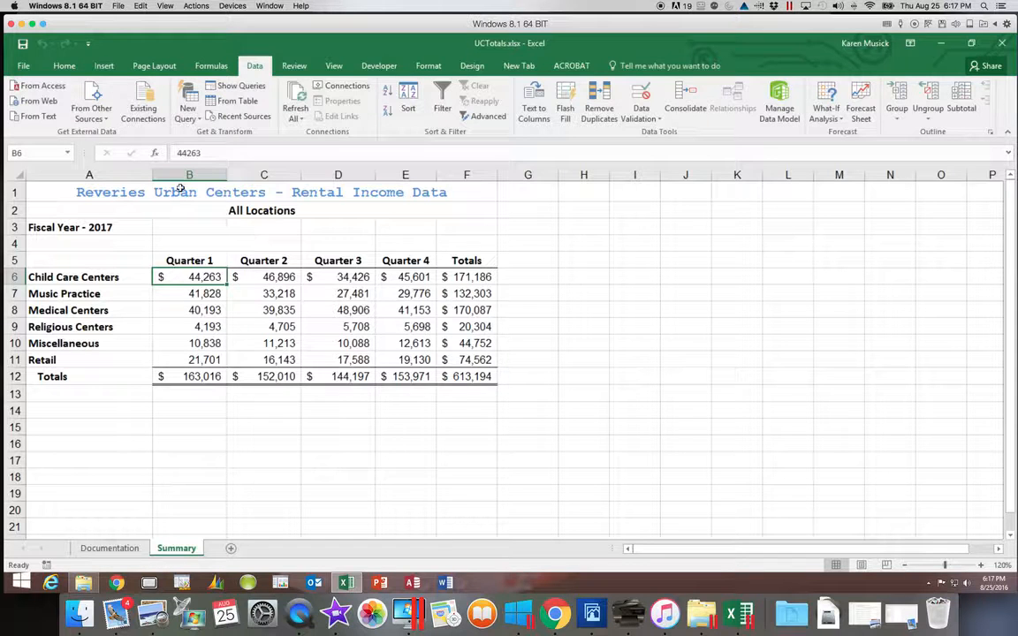
left_click(24, 68)
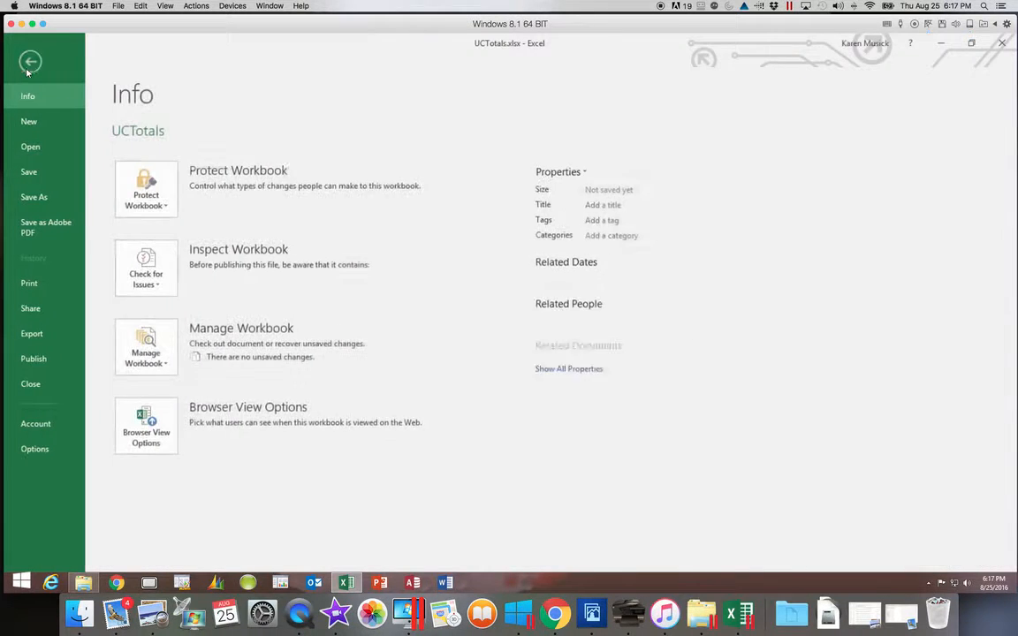
left_click(48, 202)
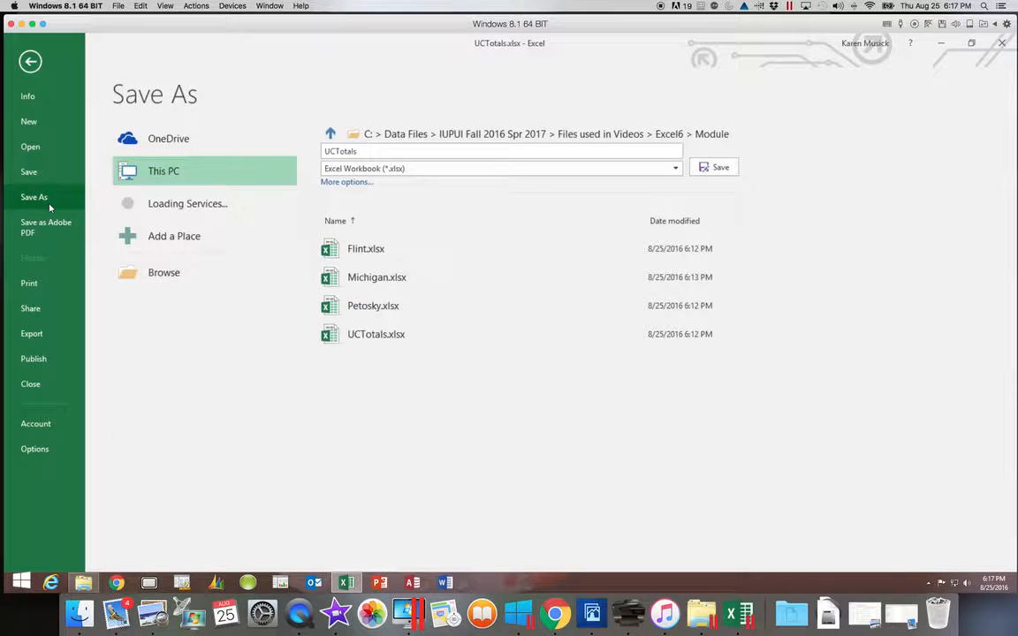
left_click(362, 151)
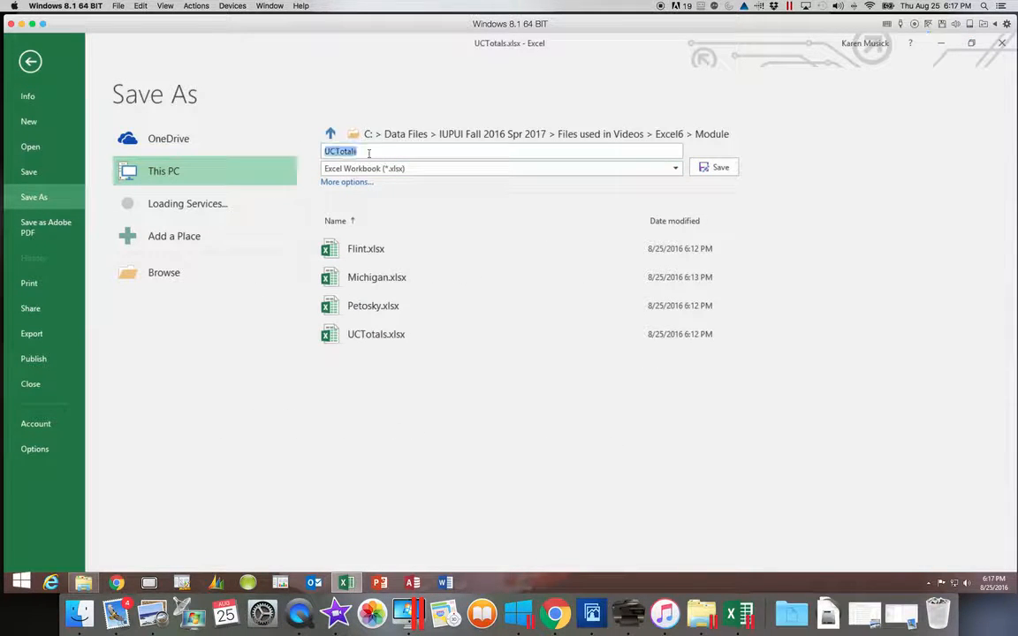
left_click(363, 152)
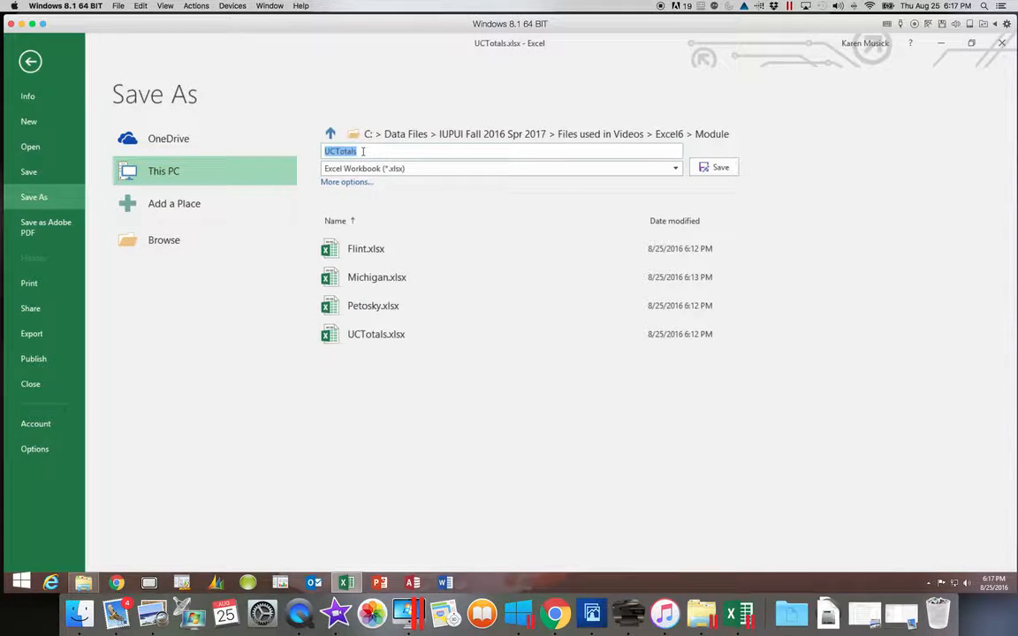
left_click(367, 152)
type("Break")
left_click(717, 168)
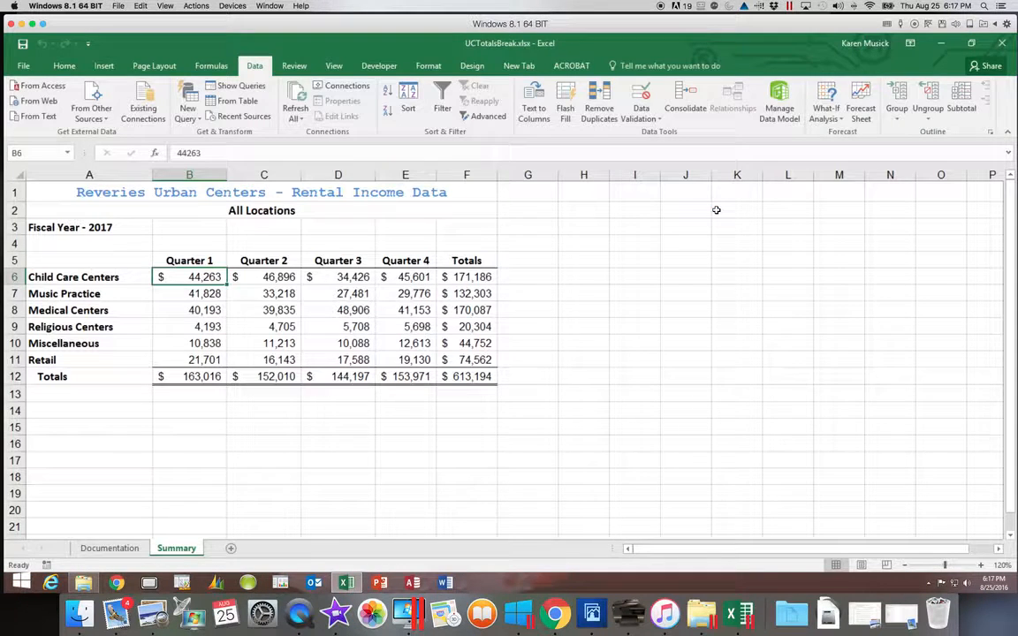